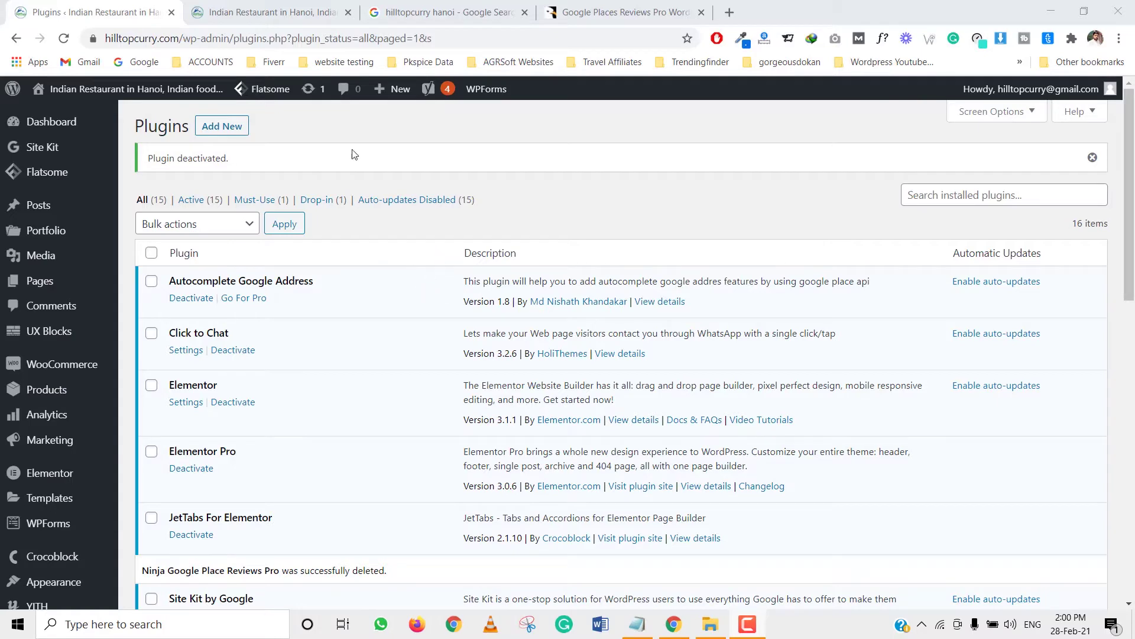
# - Browse the Google reviews of Hill top curry indian restaurant from the search results page
pyautogui.click(310, 18)
pyautogui.click(450, 12)
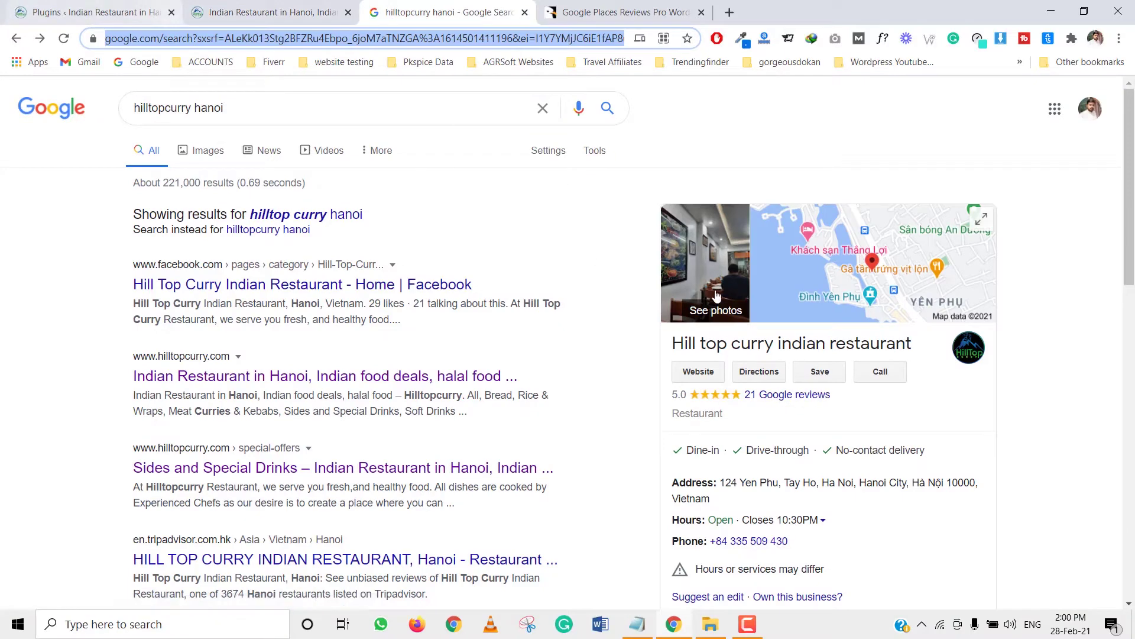
pyautogui.click(795, 394)
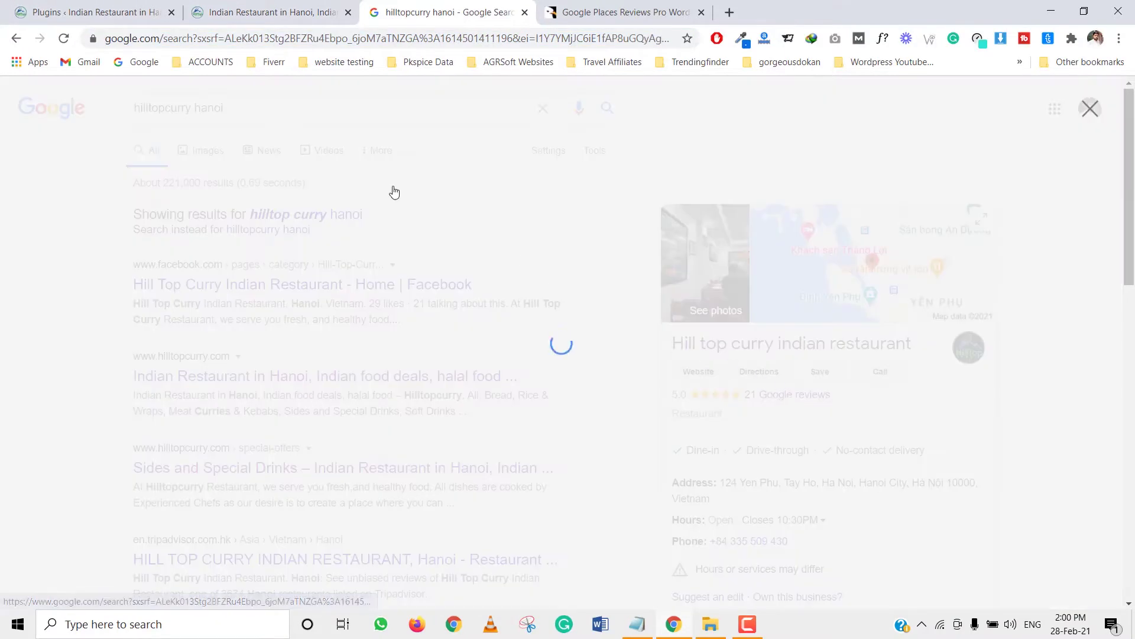
pyautogui.scroll(-10, 449, 334)
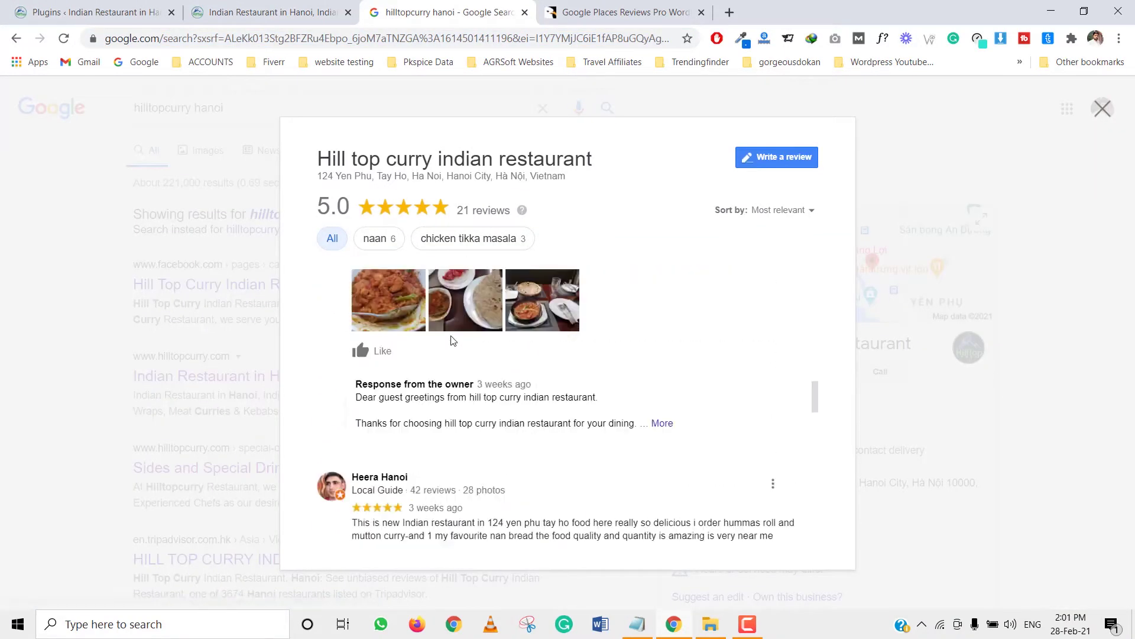
pyautogui.scroll(8, 450, 336)
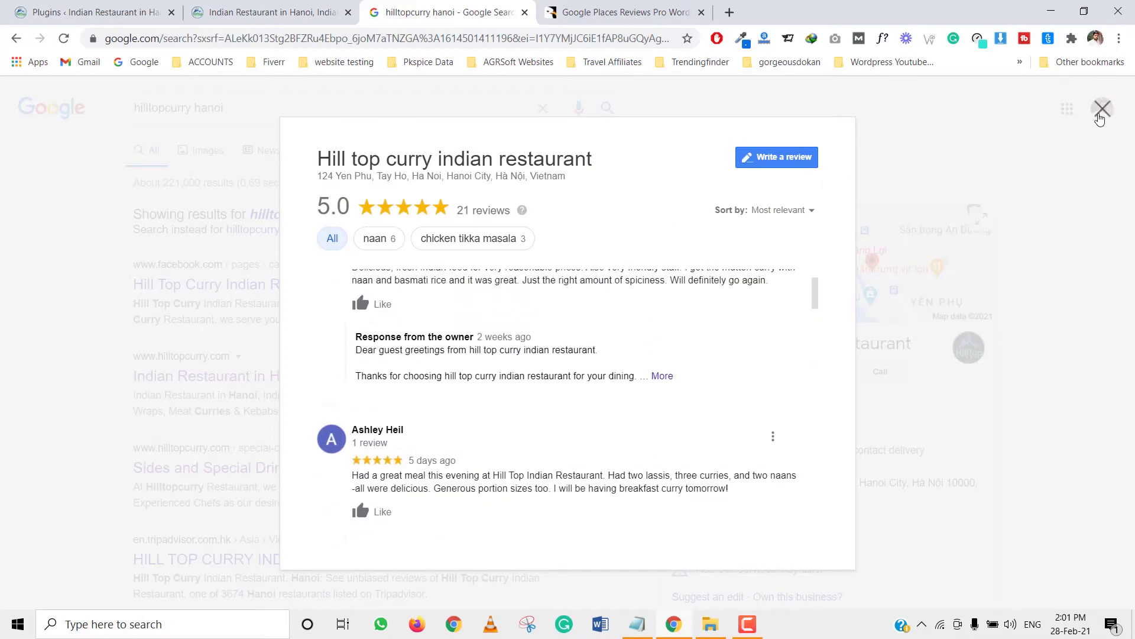
pyautogui.click(1101, 112)
pyautogui.click(110, 8)
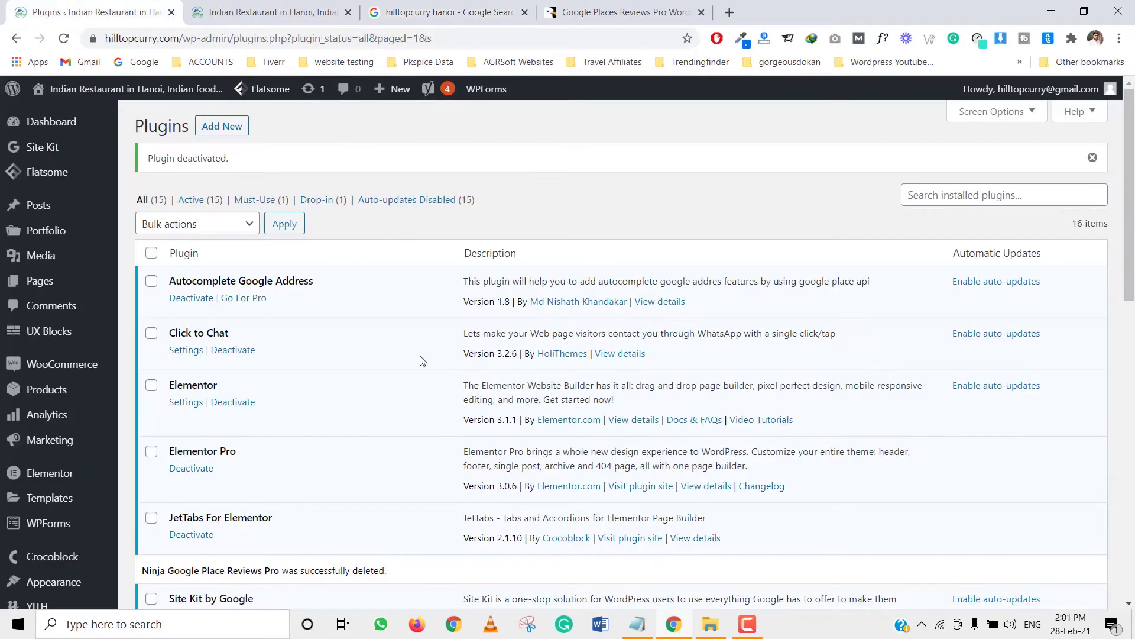
# - Look through the restaurant website's home page from the food categories down to the footer
pyautogui.click(307, 12)
pyautogui.scroll(-15, 423, 355)
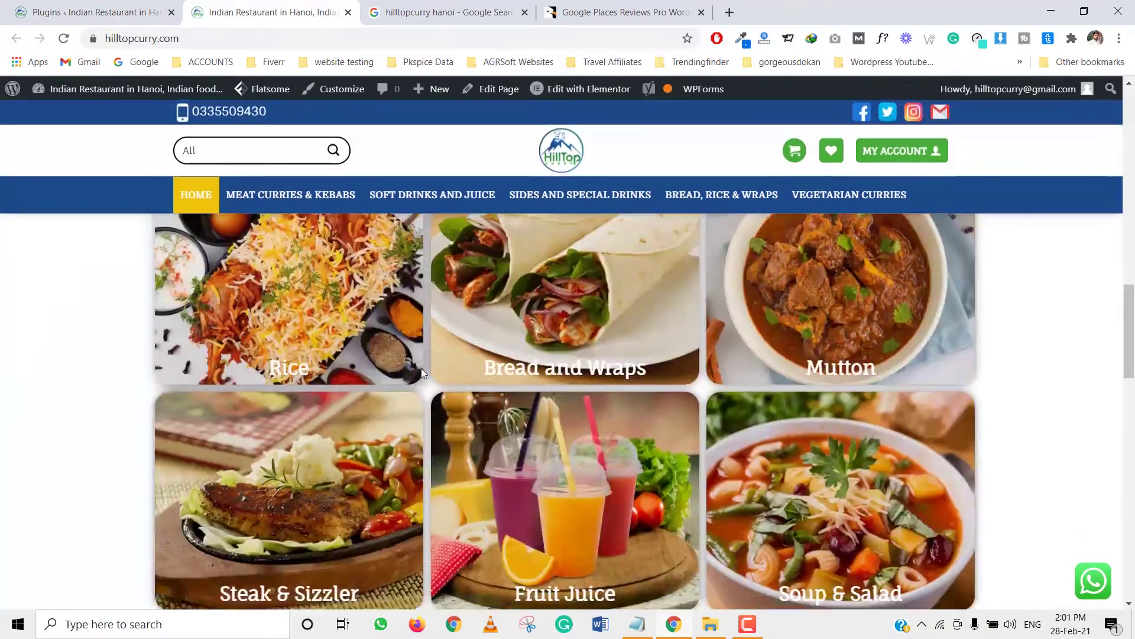
pyautogui.scroll(-7, 423, 381)
pyautogui.scroll(5, 432, 389)
pyautogui.scroll(-4, 254, 335)
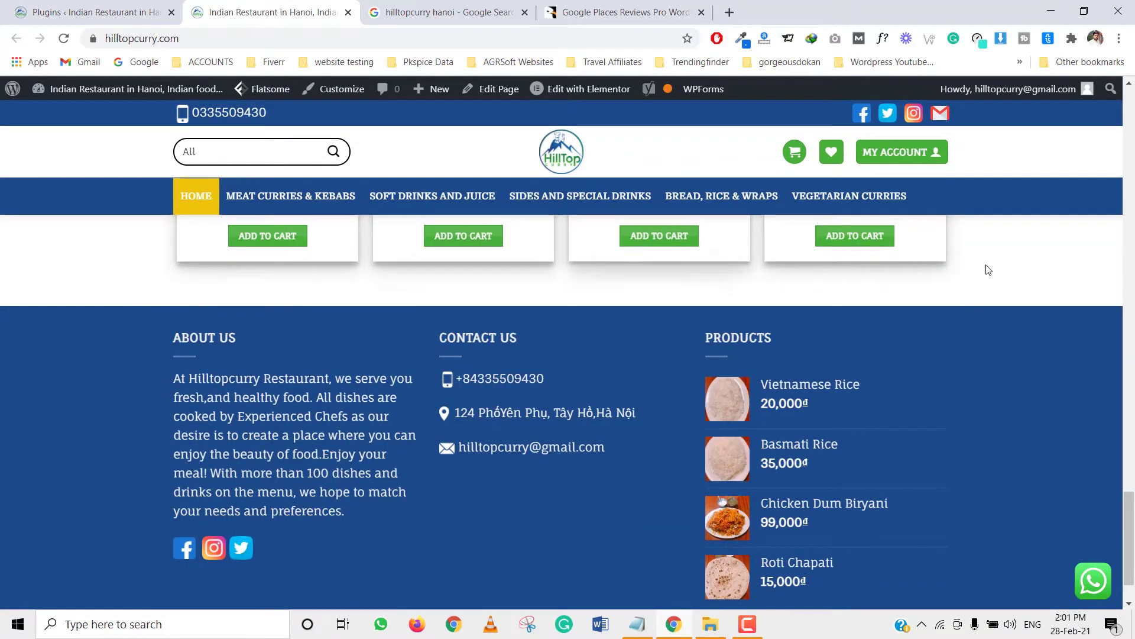
# - Examine the CodeCanyon product page of the Google Places Reviews Pro WordPress Plugin
pyautogui.click(552, 12)
pyautogui.scroll(20, 556, 332)
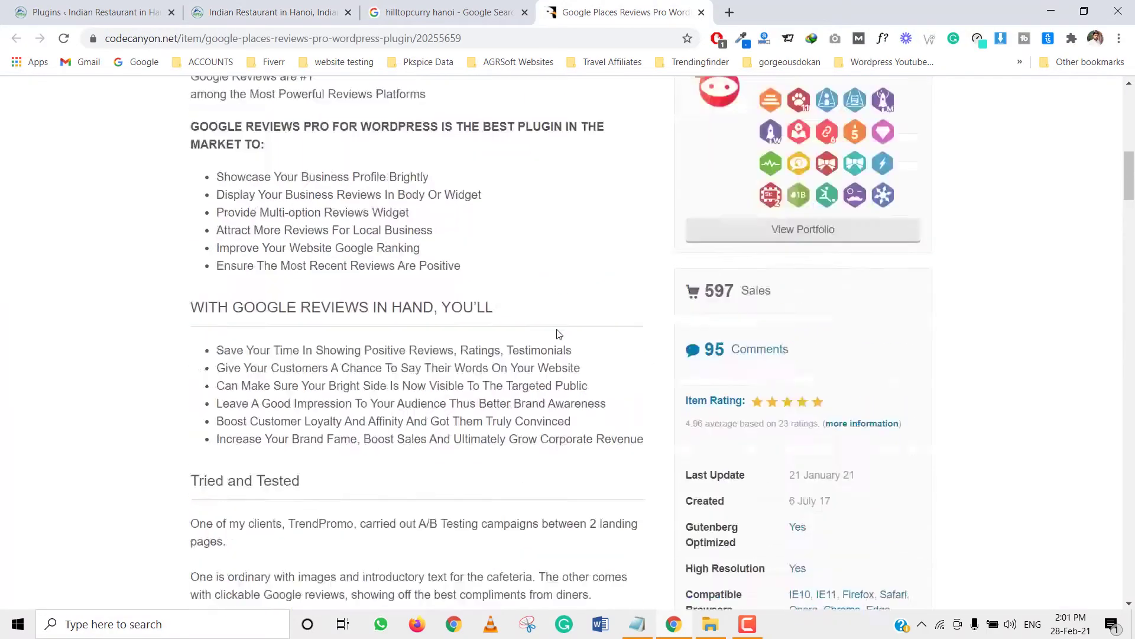
pyautogui.moveTo(192, 278); pyautogui.dragTo(657, 268)
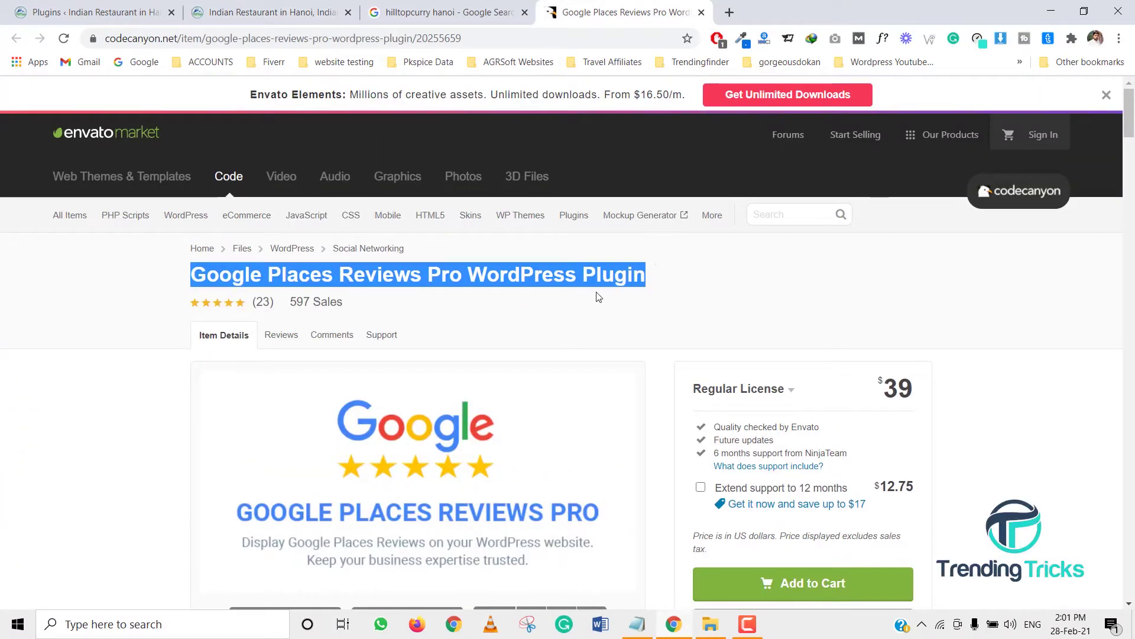
pyautogui.click(537, 279)
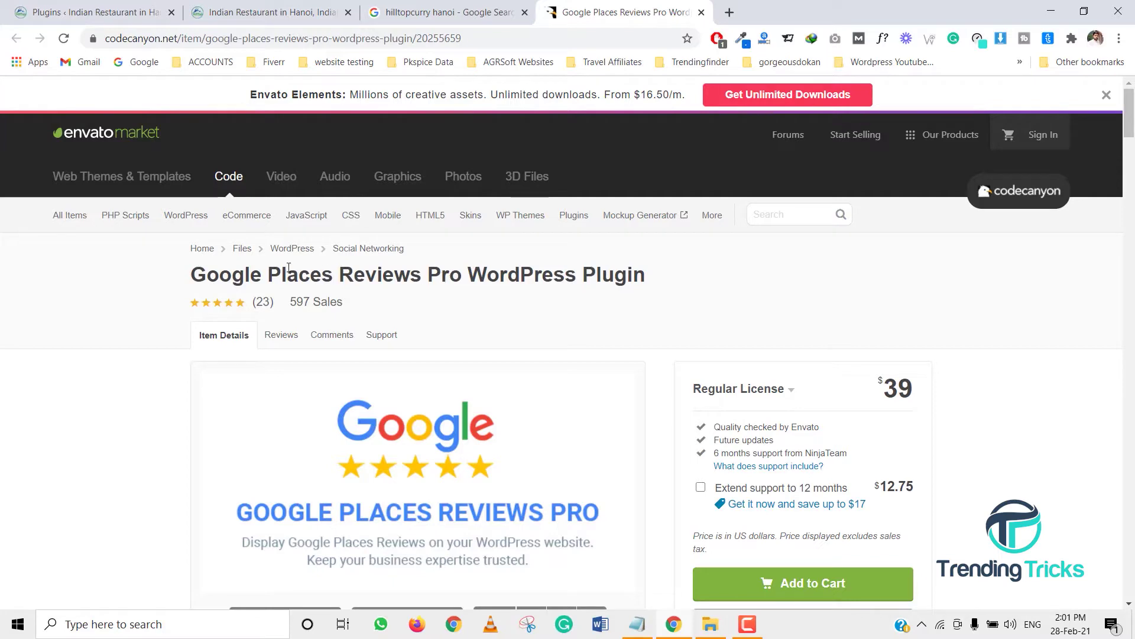
pyautogui.scroll(-6, 512, 310)
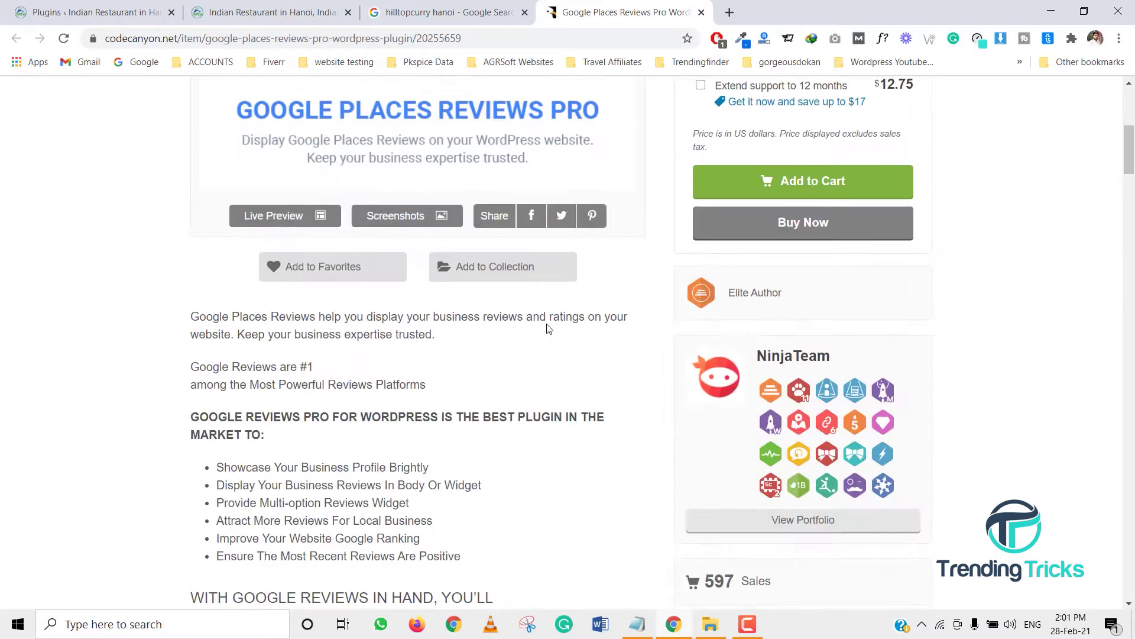
pyautogui.scroll(6, 547, 326)
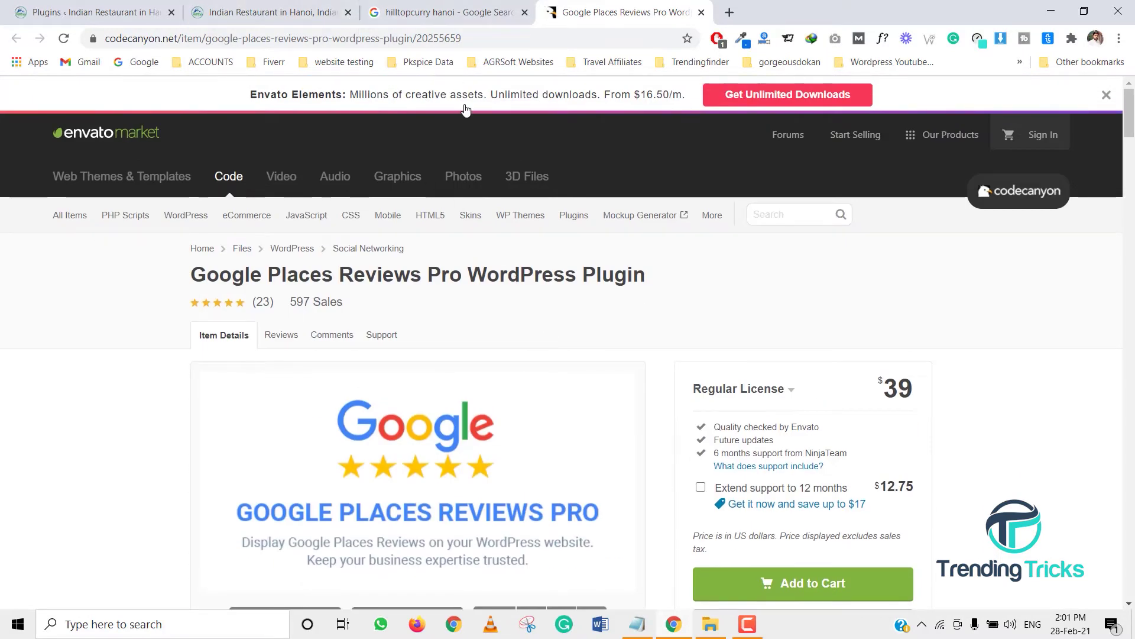
# - Upload and install ninja-google-review_3.zip as a new WordPress plugin and activate it
pyautogui.click(95, 12)
pyautogui.scroll(-4, 213, 373)
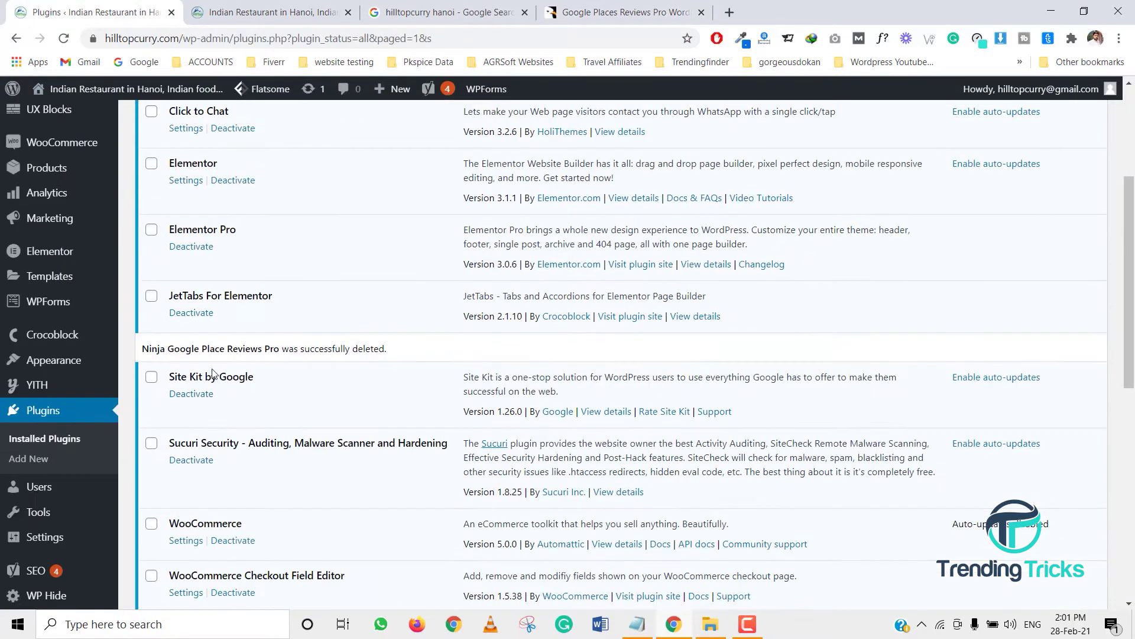
pyautogui.click(41, 459)
pyautogui.scroll(4, 508, 213)
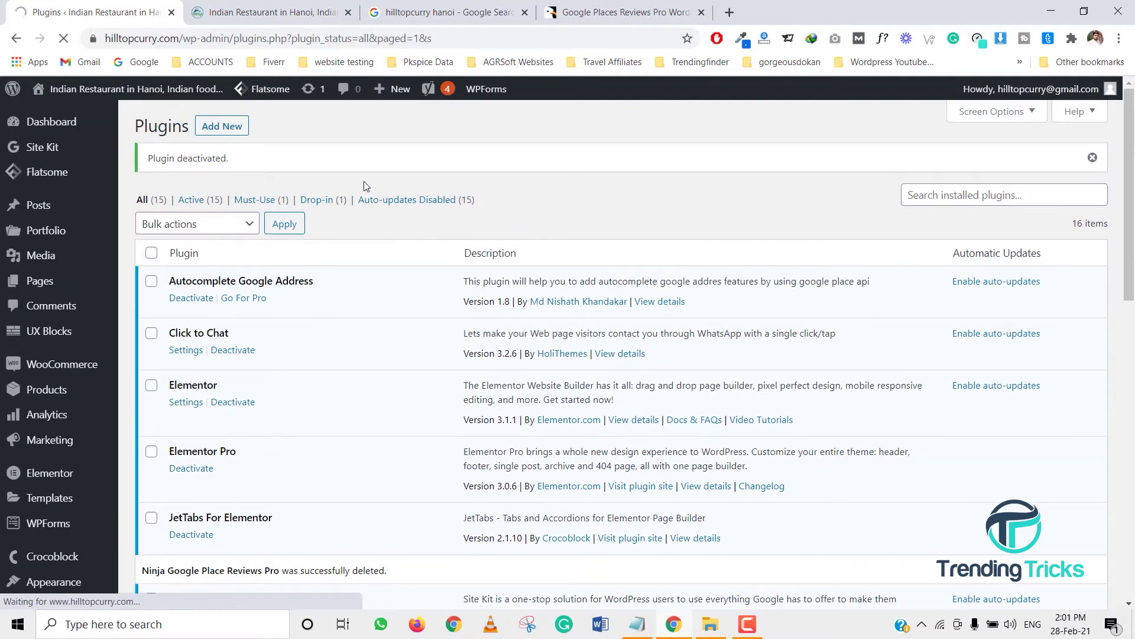
pyautogui.click(267, 131)
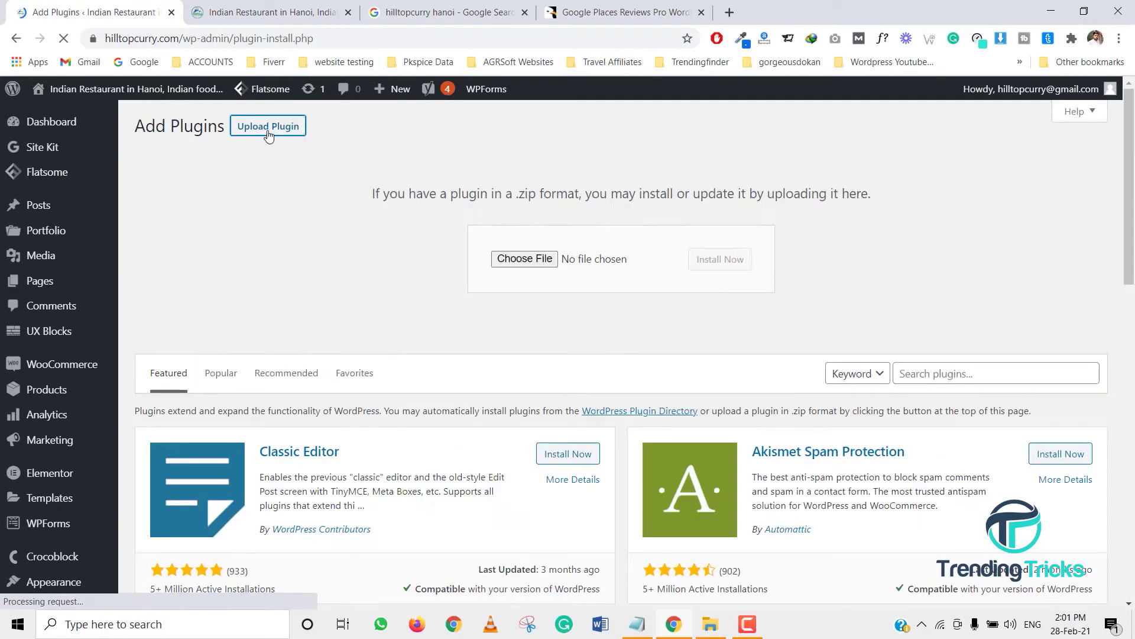
pyautogui.click(532, 259)
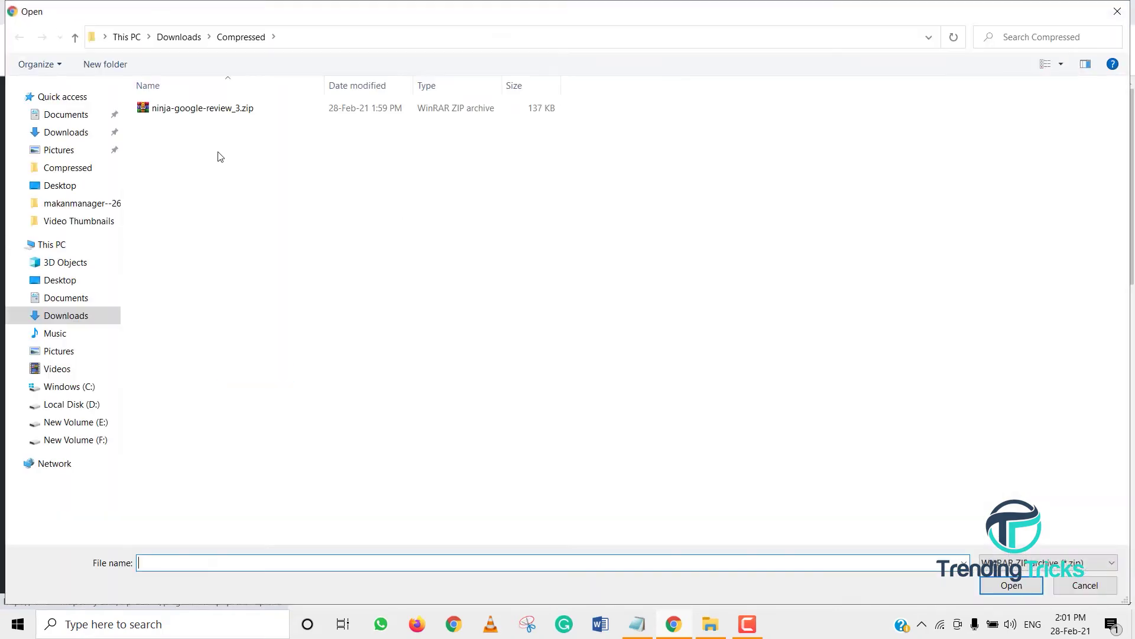
pyautogui.doubleClick(204, 112)
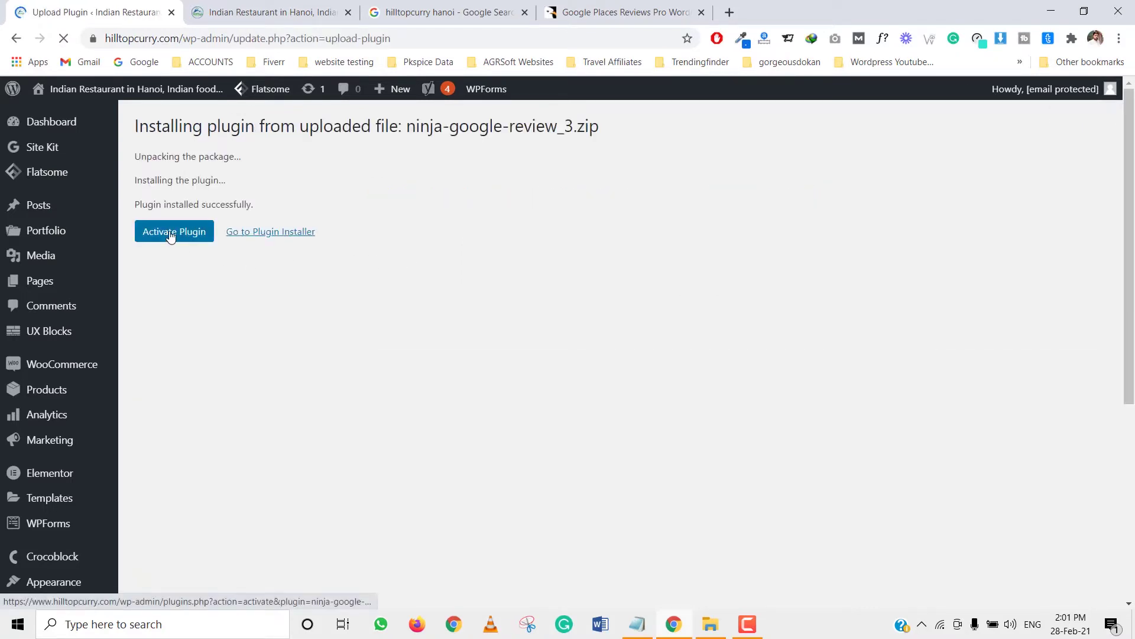
pyautogui.click(171, 235)
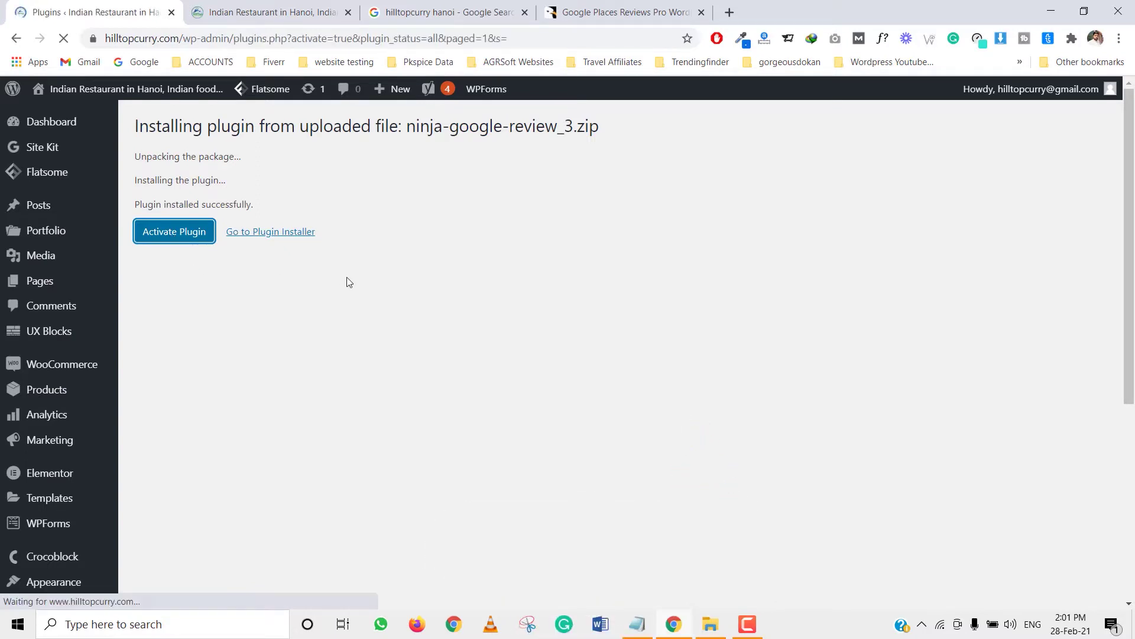
pyautogui.hotkey('ctrl', 'shift', 'b')
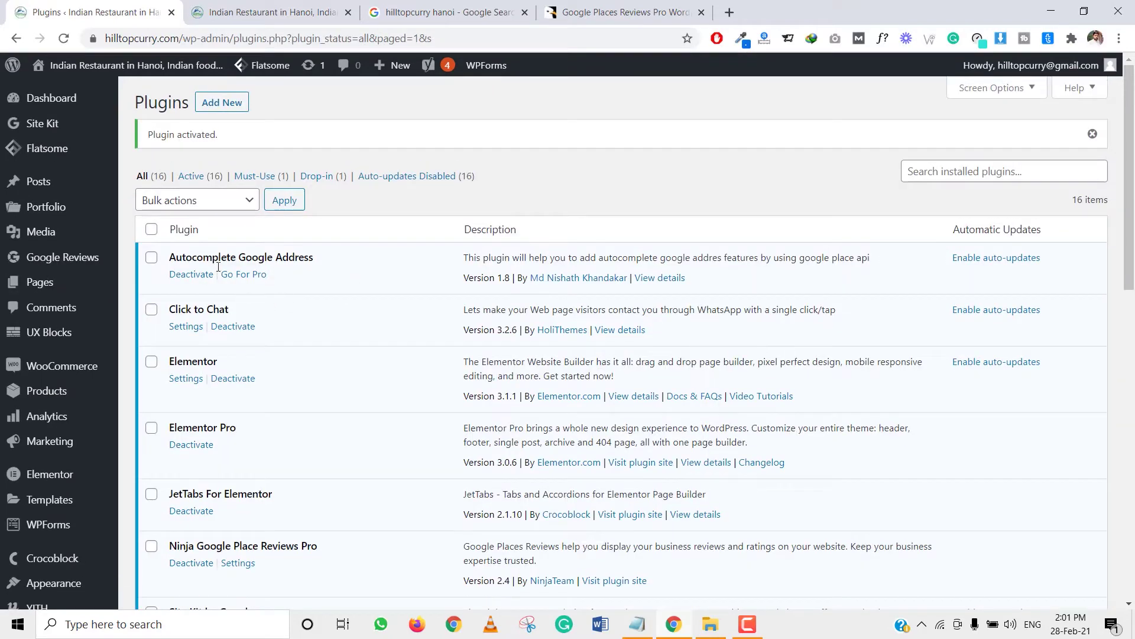
# - Open the Google Reviews plugin's general settings at the Google Places API Key field
pyautogui.moveTo(83, 257)
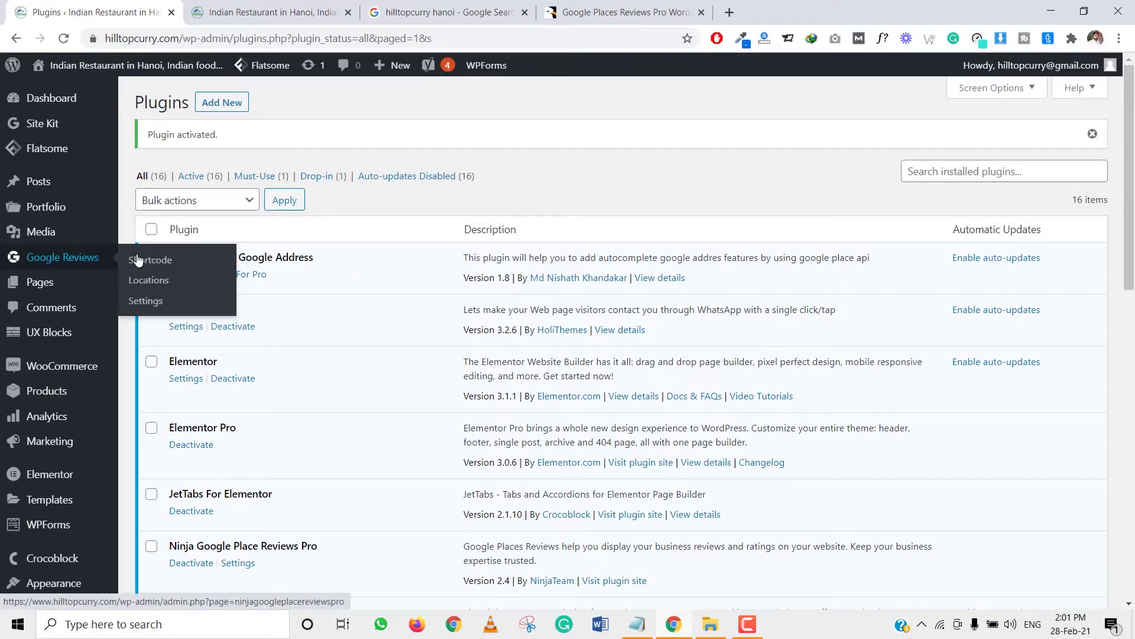
pyautogui.click(151, 302)
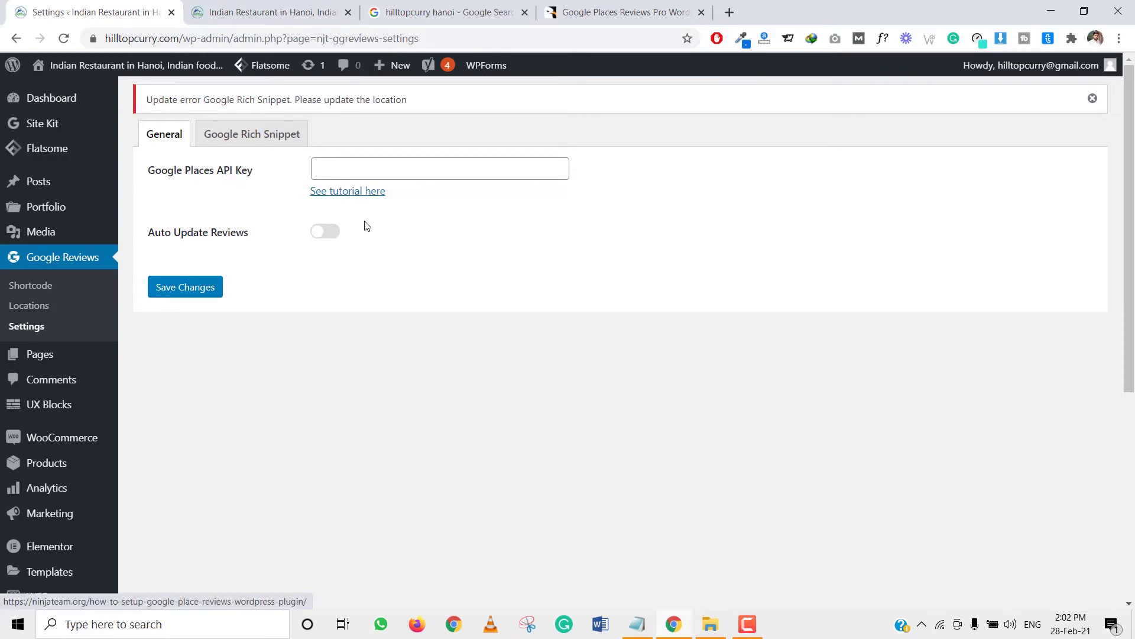
pyautogui.click(388, 168)
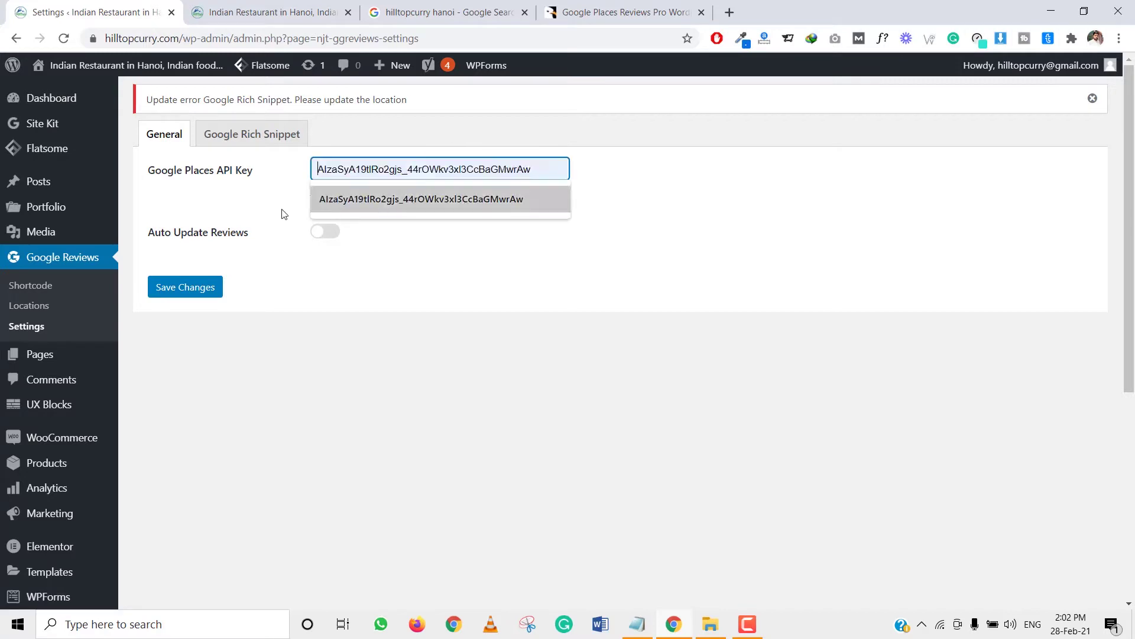
# - Search for google cloud console in a new browser tab and open the Google Cloud Platform console
pyautogui.click(732, 13)
pyautogui.write('google ')
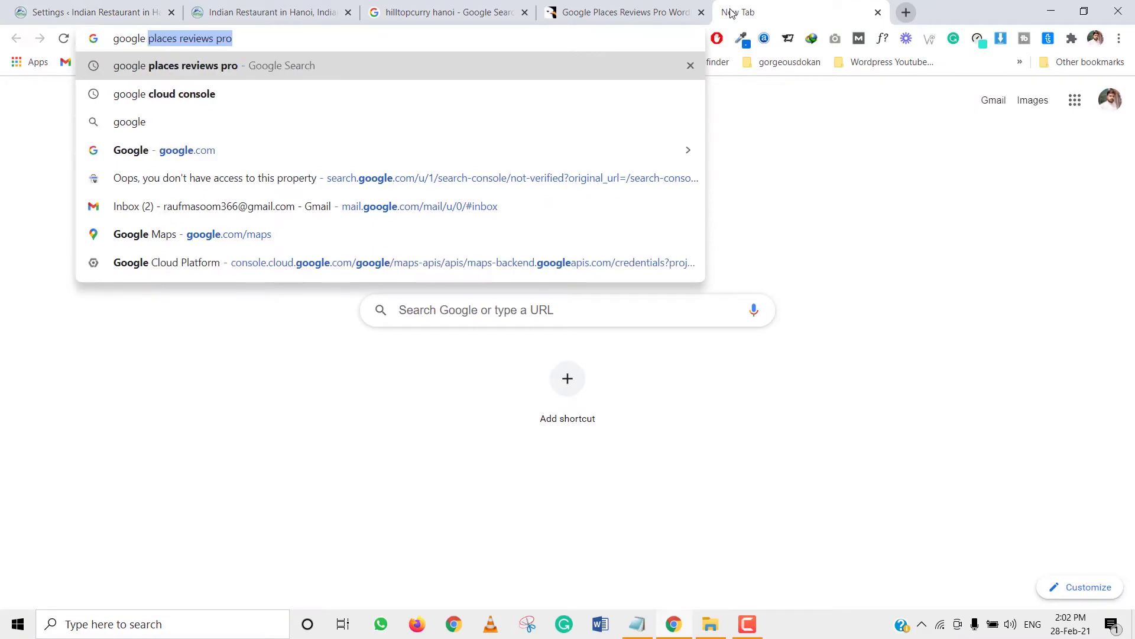
pyautogui.write('cloud c')
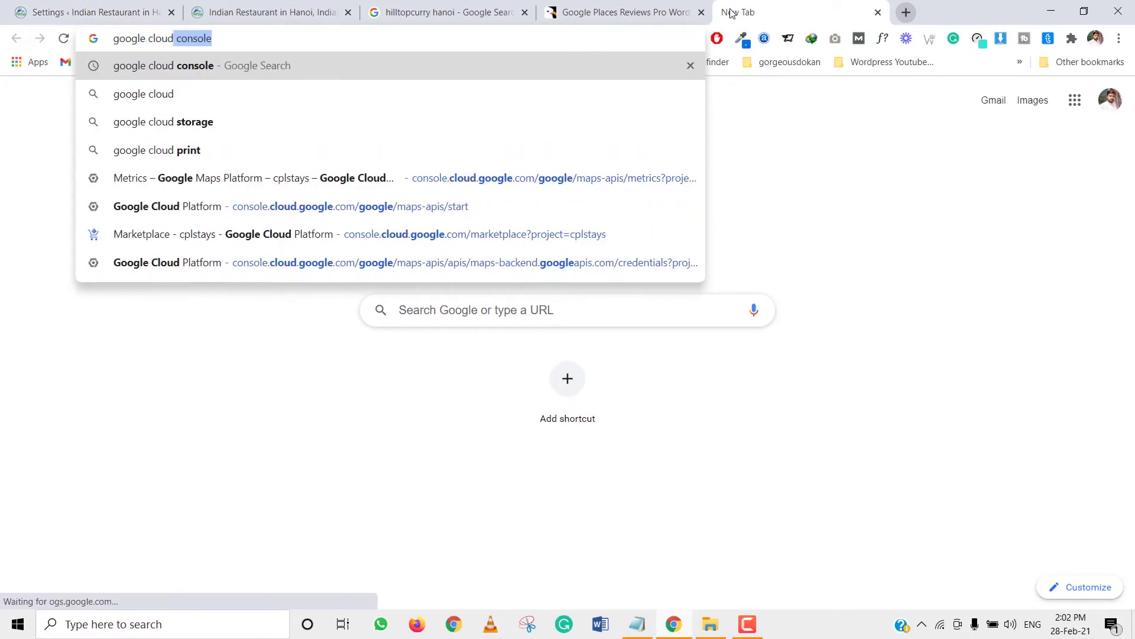
pyautogui.write('on')
pyautogui.press('Return')
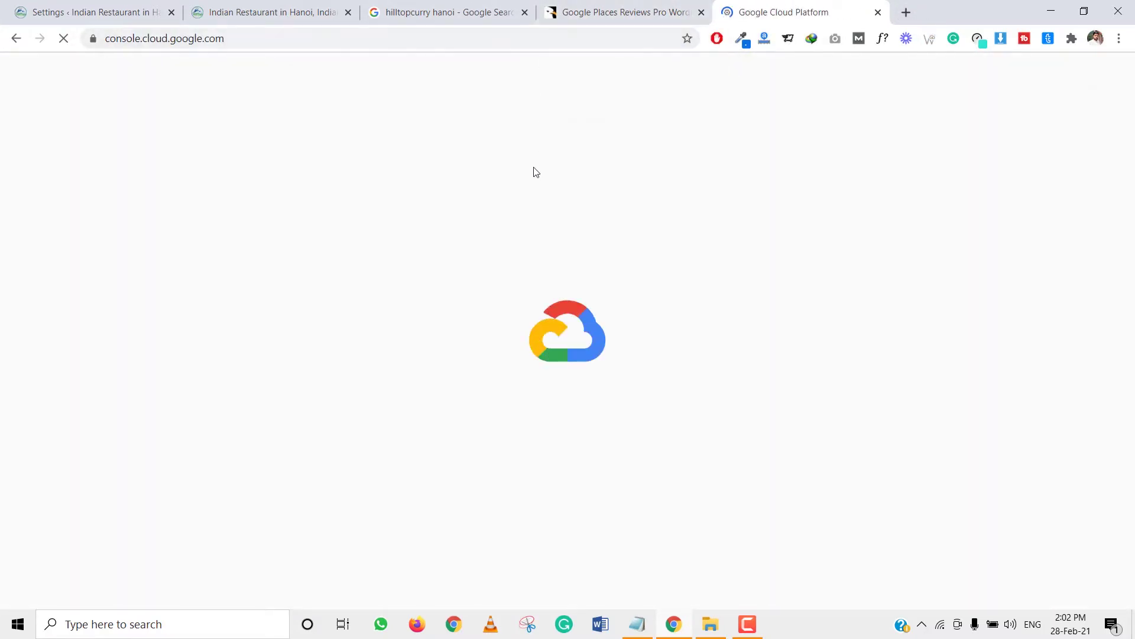
# - Create a Google Cloud project named "hilltopcurry Google Reviews", copying the site name from the WordPress address
pyautogui.click(138, 12)
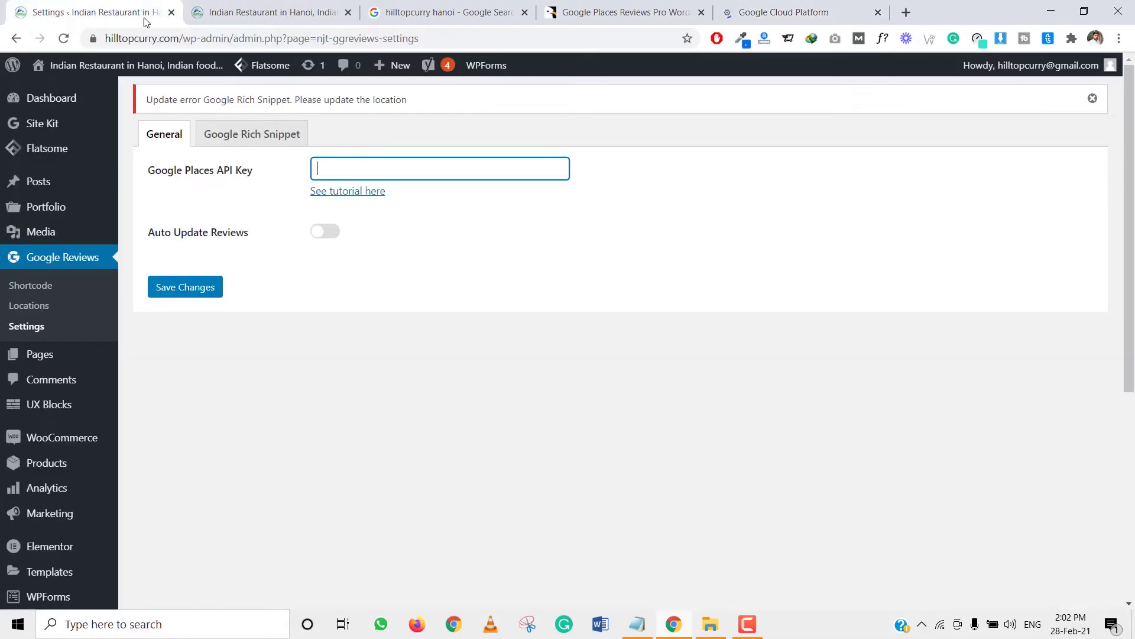
pyautogui.doubleClick(142, 39)
pyautogui.hotkey('ctrl', 'c')
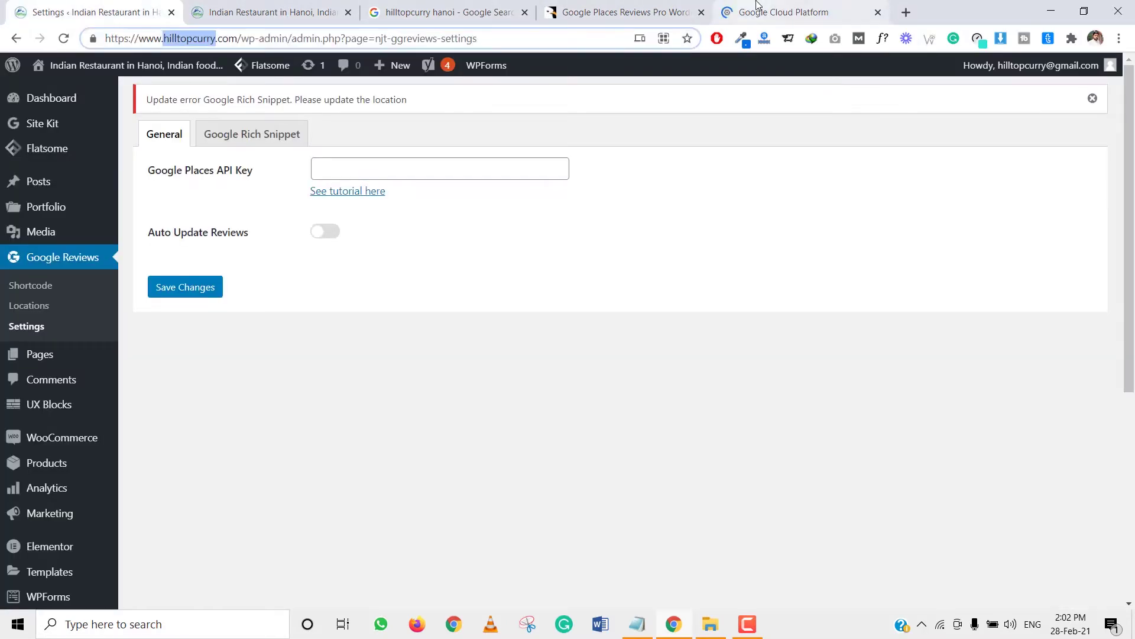
pyautogui.click(756, 12)
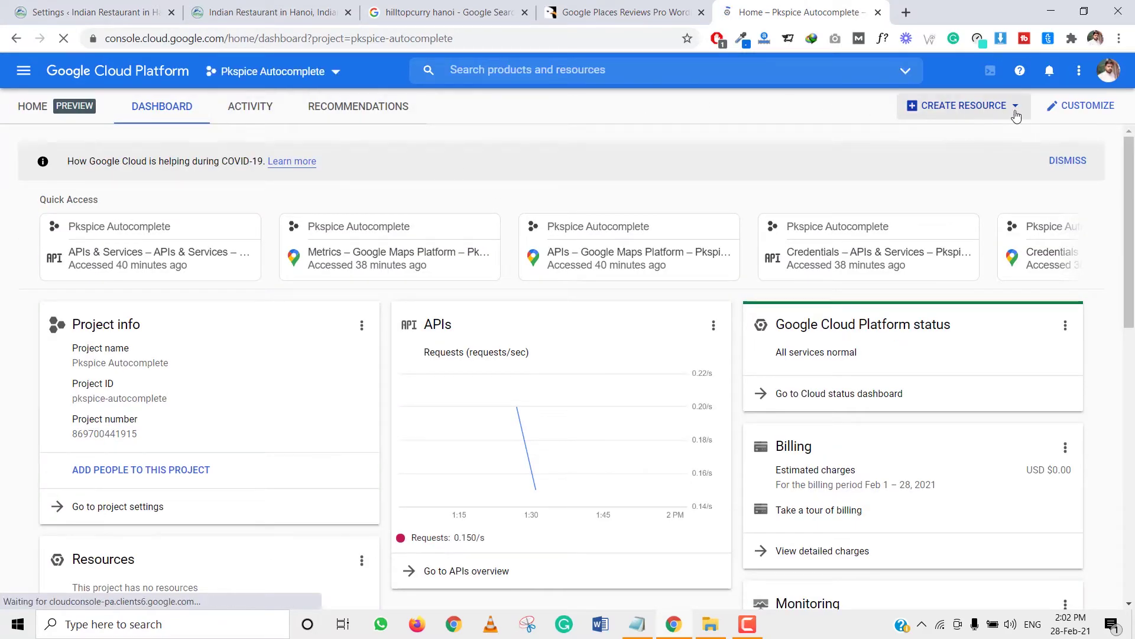
pyautogui.click(254, 70)
pyautogui.click(789, 133)
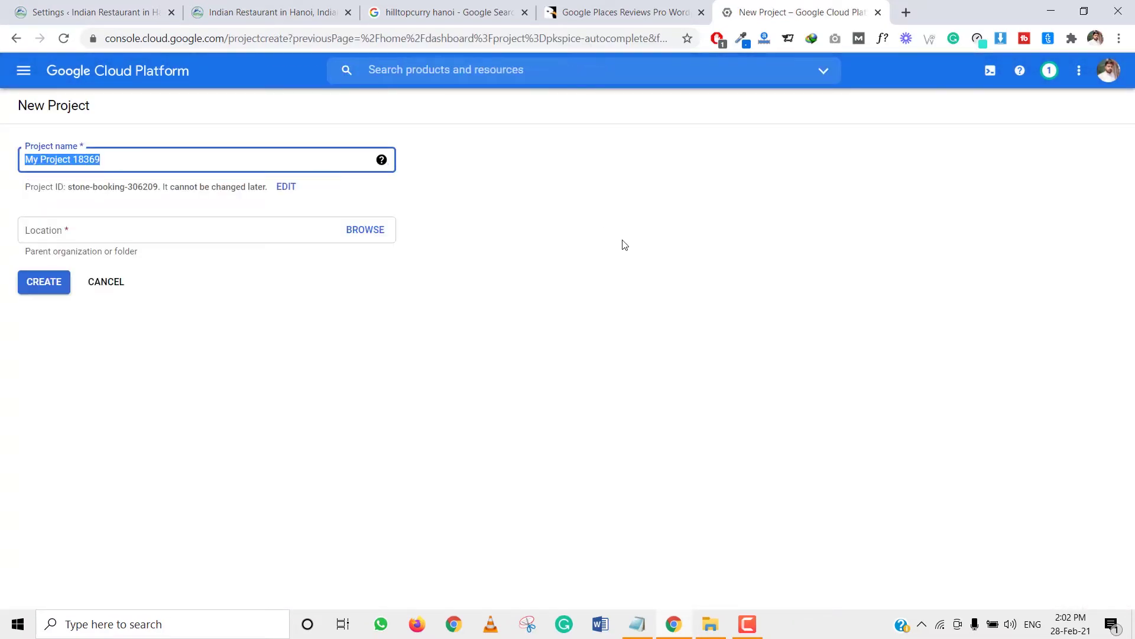
pyautogui.hotkey('ctrl', 'v')
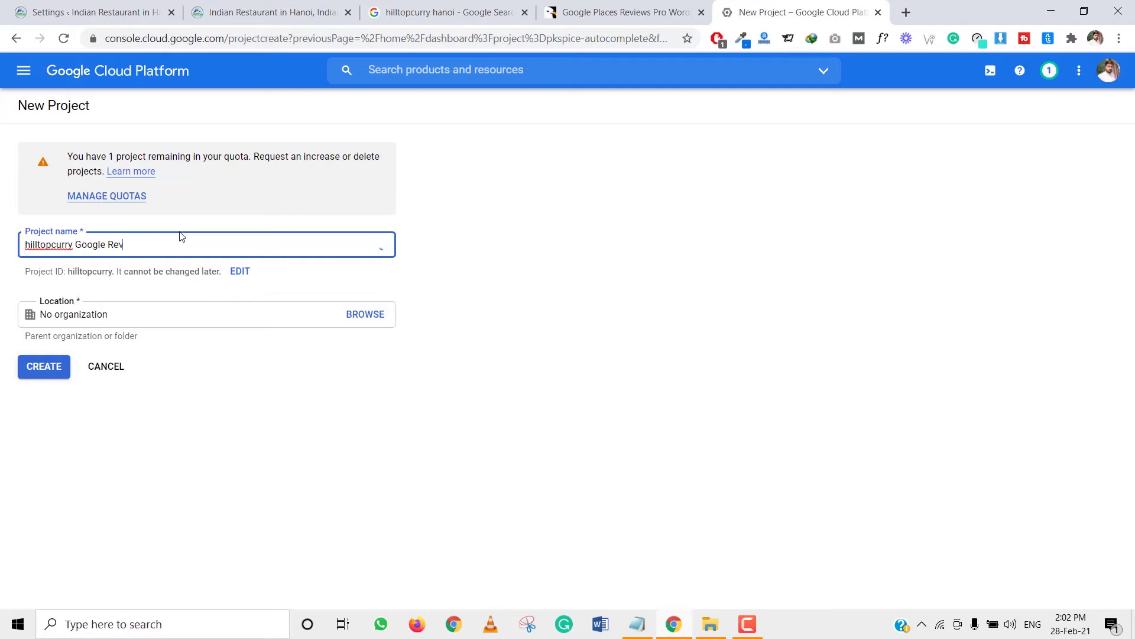
pyautogui.click(52, 367)
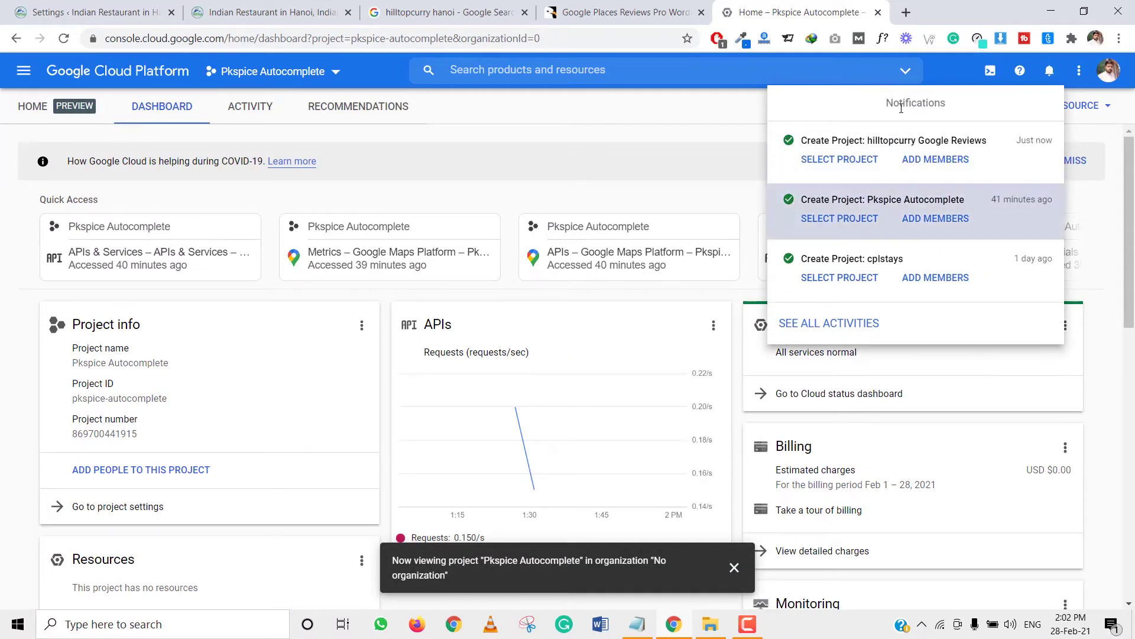
# - Switch to the hilltopcurry Google Reviews project and open its APIs & Services dashboard
pyautogui.click(865, 157)
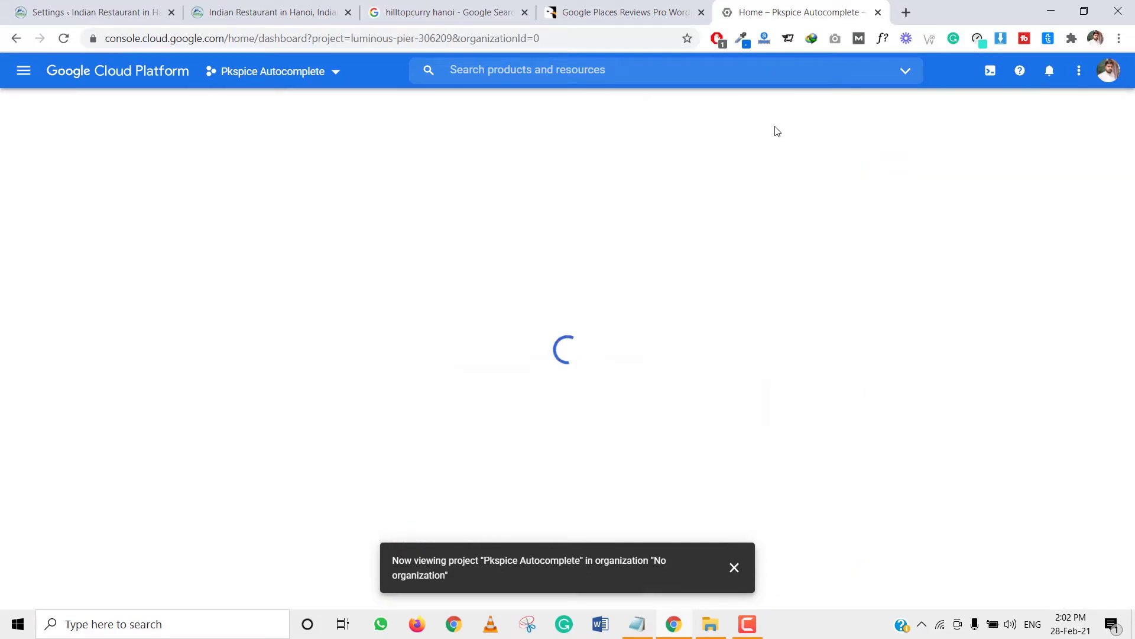
pyautogui.click(25, 76)
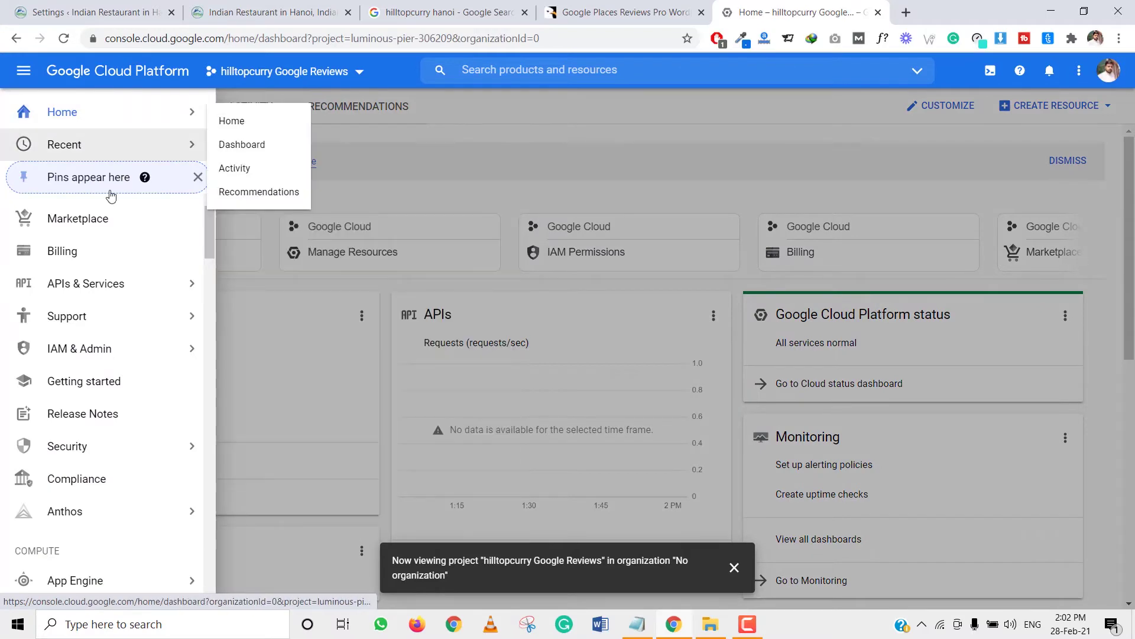
pyautogui.moveTo(135, 295)
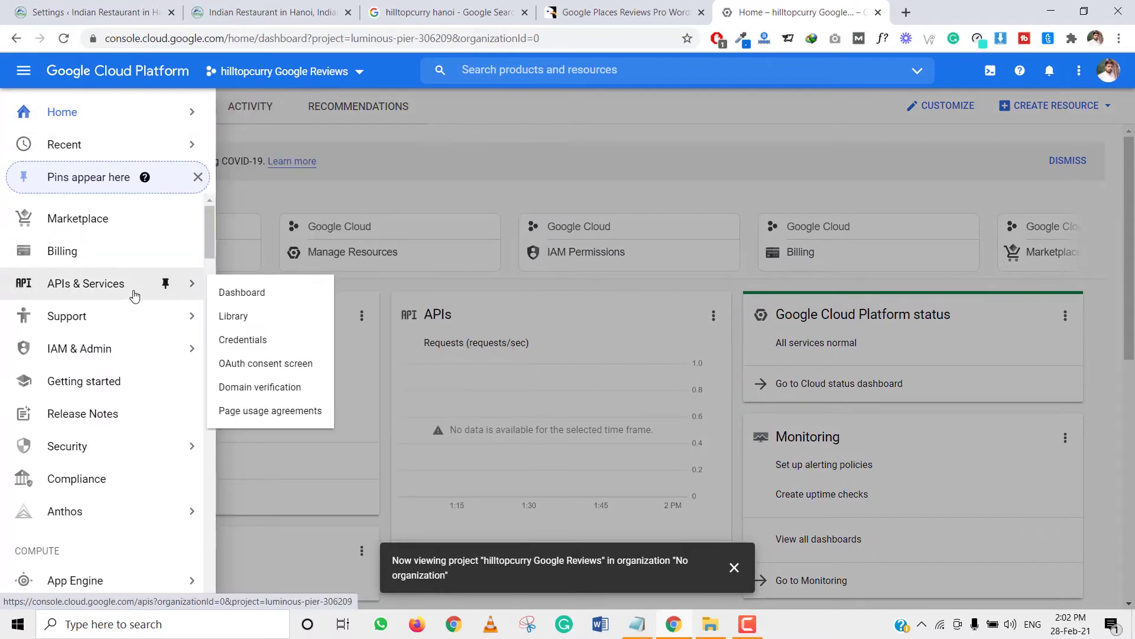
pyautogui.click(245, 295)
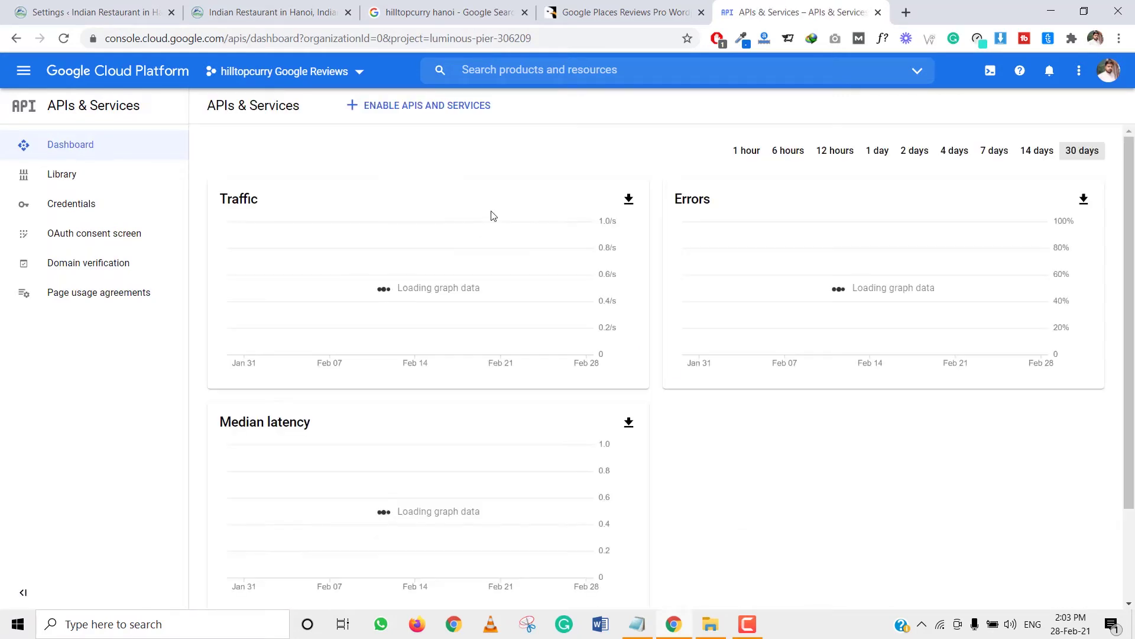
# - Search the API Library for "google places" and enable the Places API for the project
pyautogui.click(413, 112)
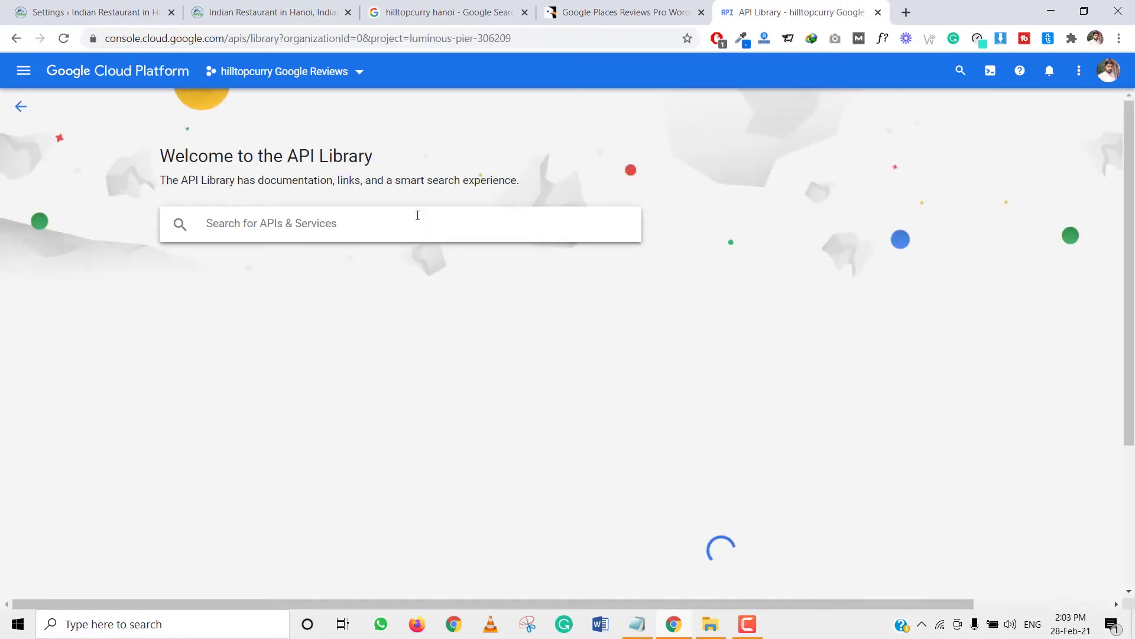
pyautogui.click(417, 215)
pyautogui.write('goog')
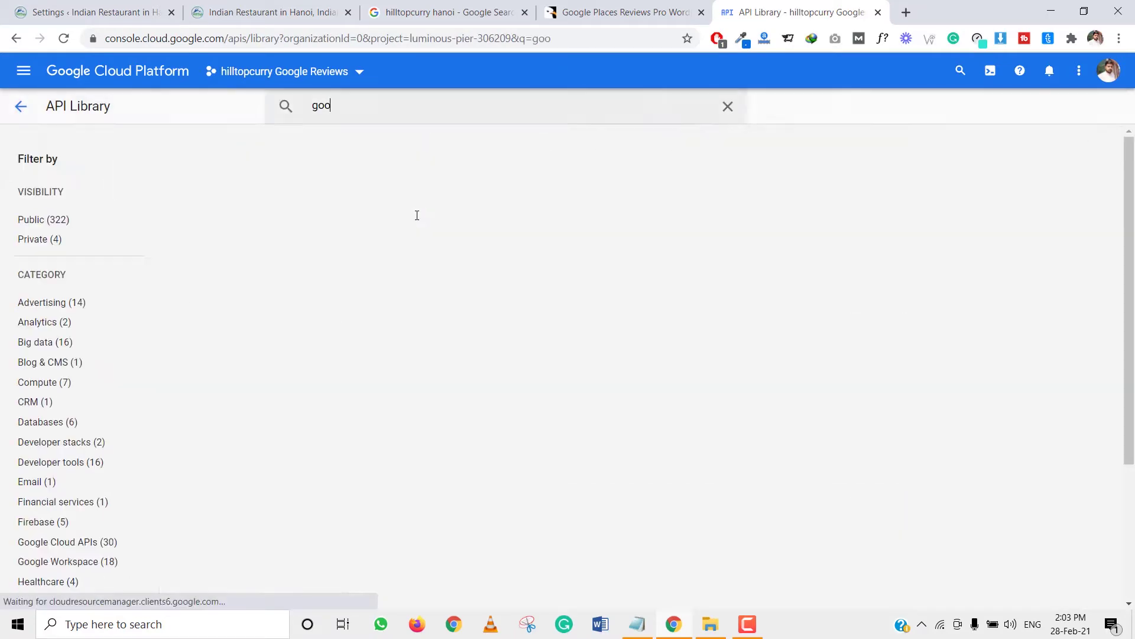
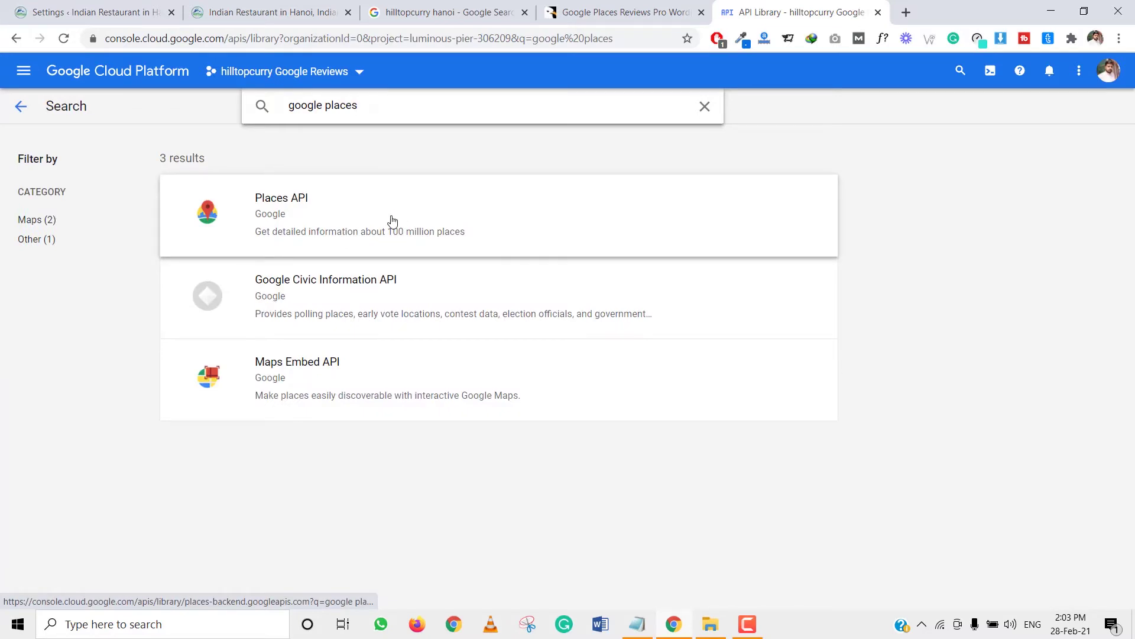
pyautogui.click(392, 220)
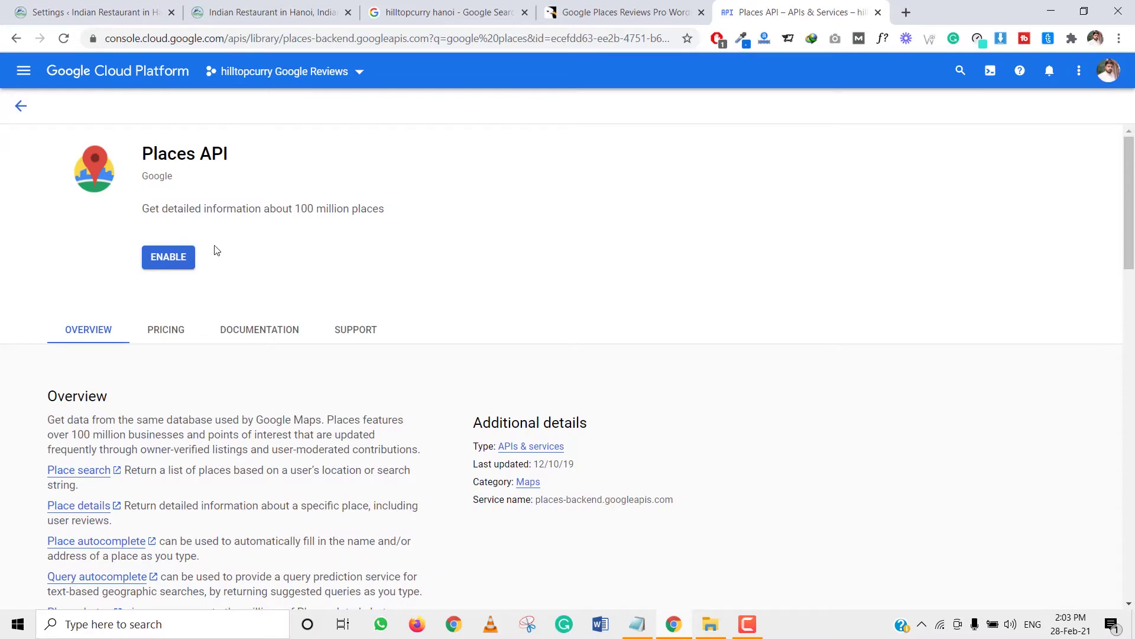
pyautogui.click(170, 262)
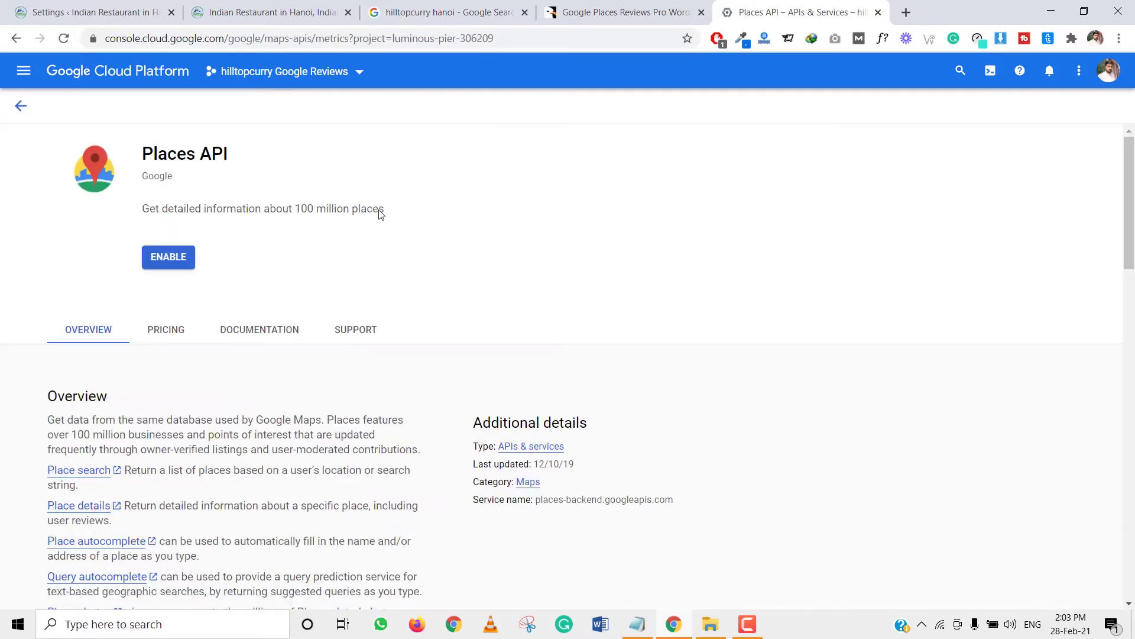
# - Find the Maps JavaScript API in the Marketplace by searching for "map" and enable it for the project
pyautogui.click(328, 113)
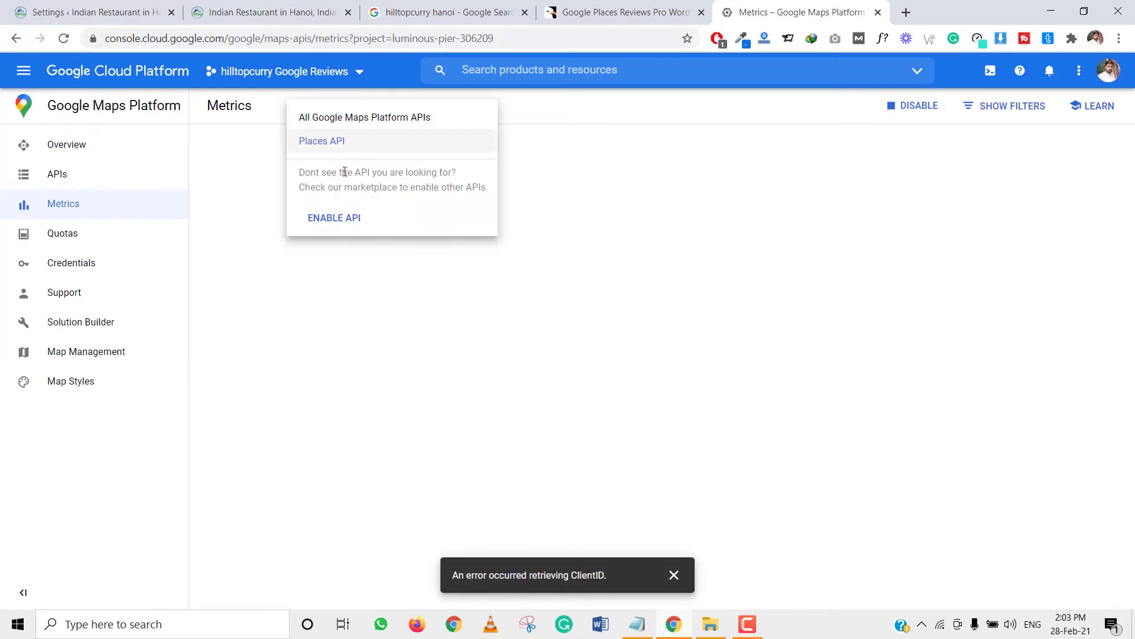
pyautogui.click(352, 222)
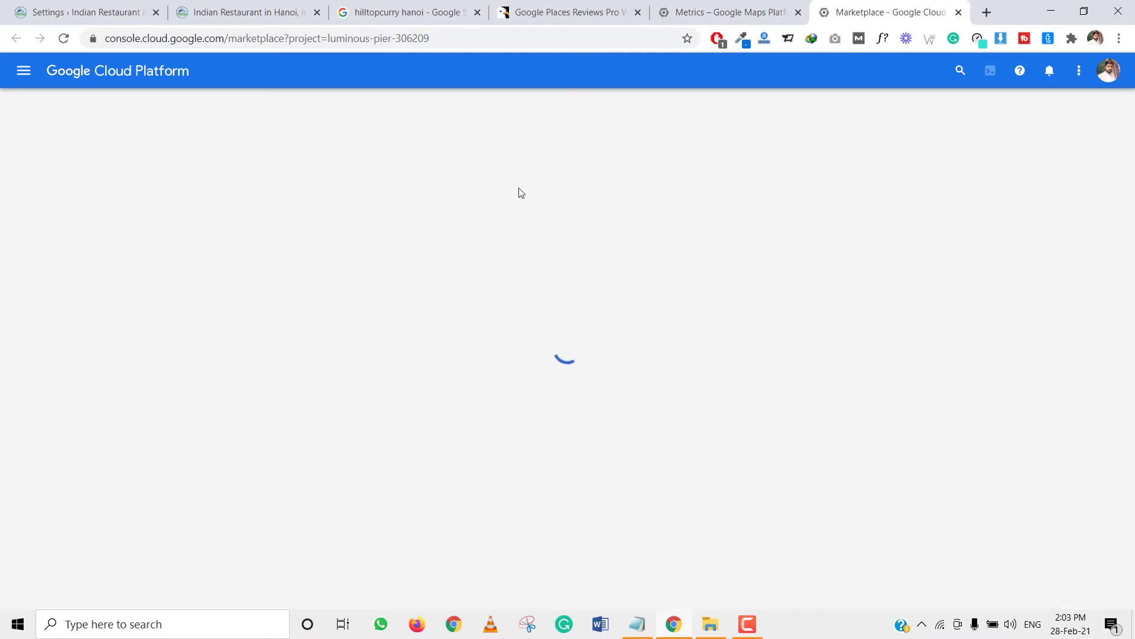
pyautogui.write('map')
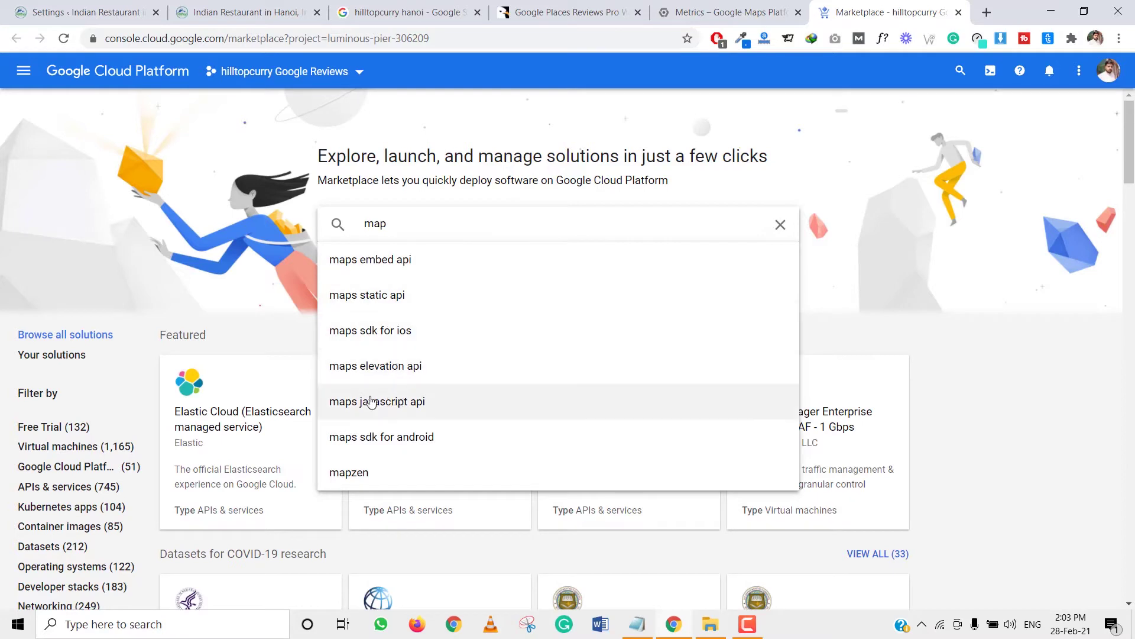
pyautogui.click(437, 408)
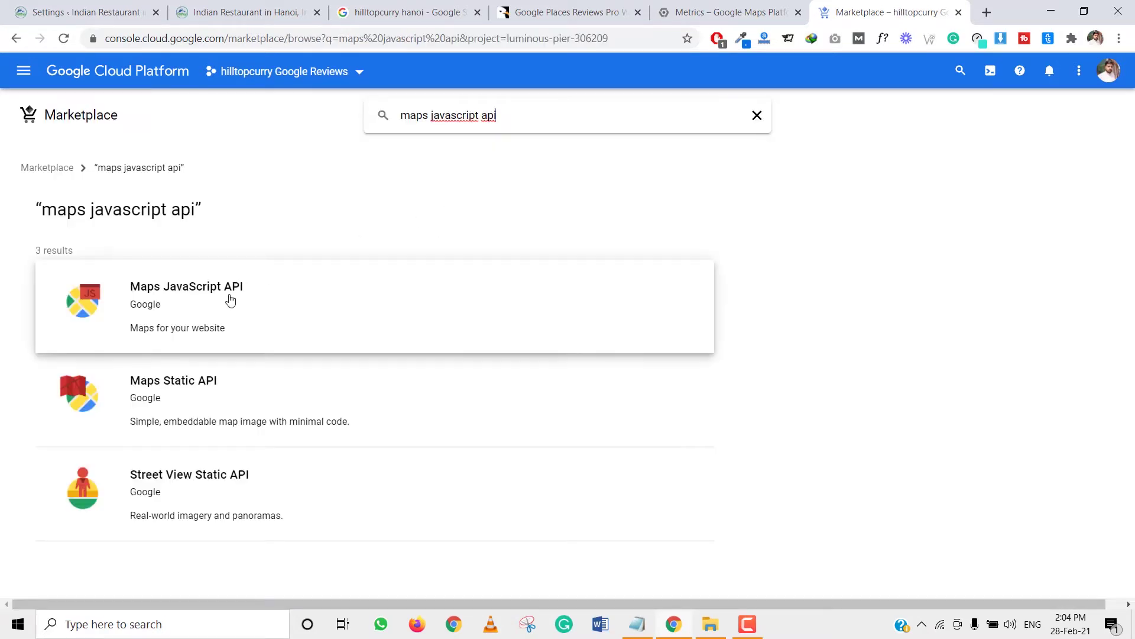
pyautogui.click(229, 298)
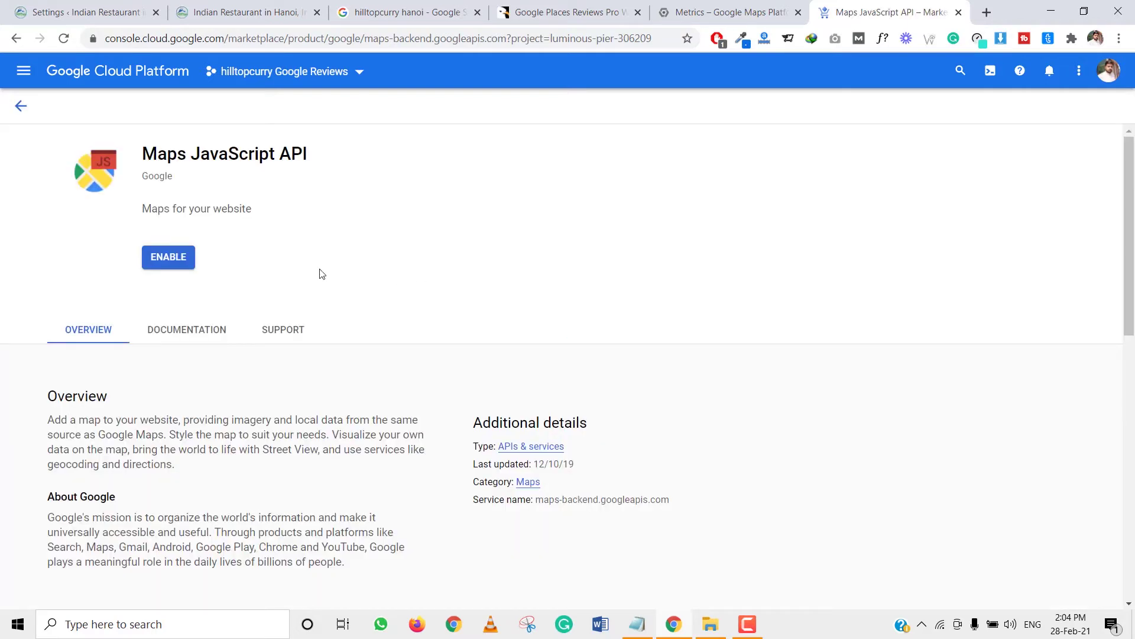
pyautogui.click(170, 260)
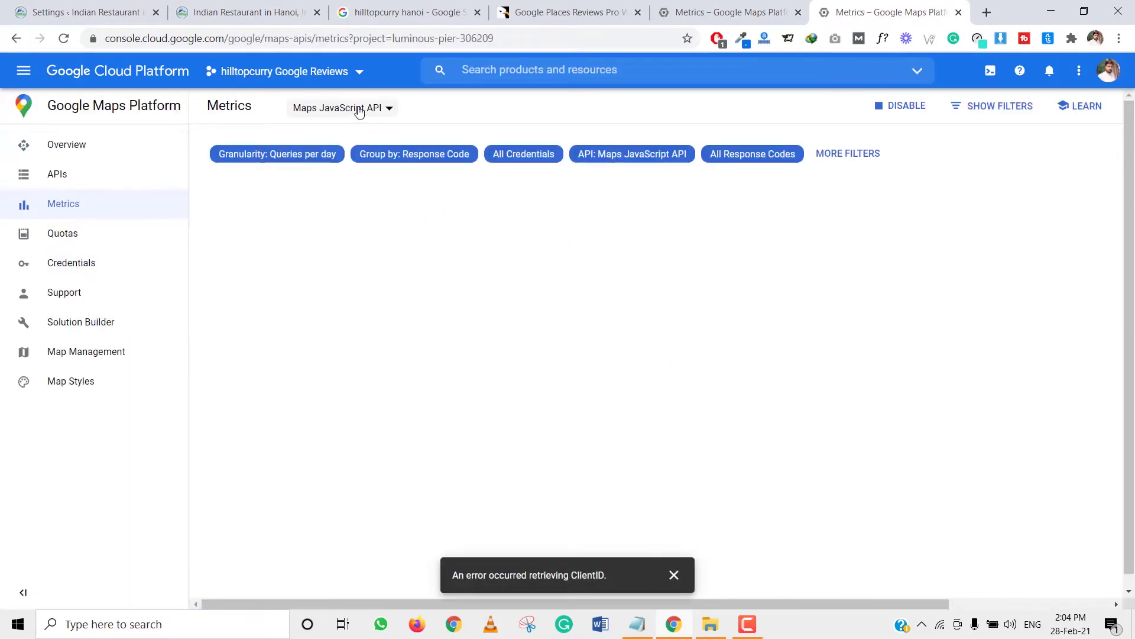
# - Create an API key credential in the project's APIs & Services credentials and copy the key
pyautogui.click(358, 110)
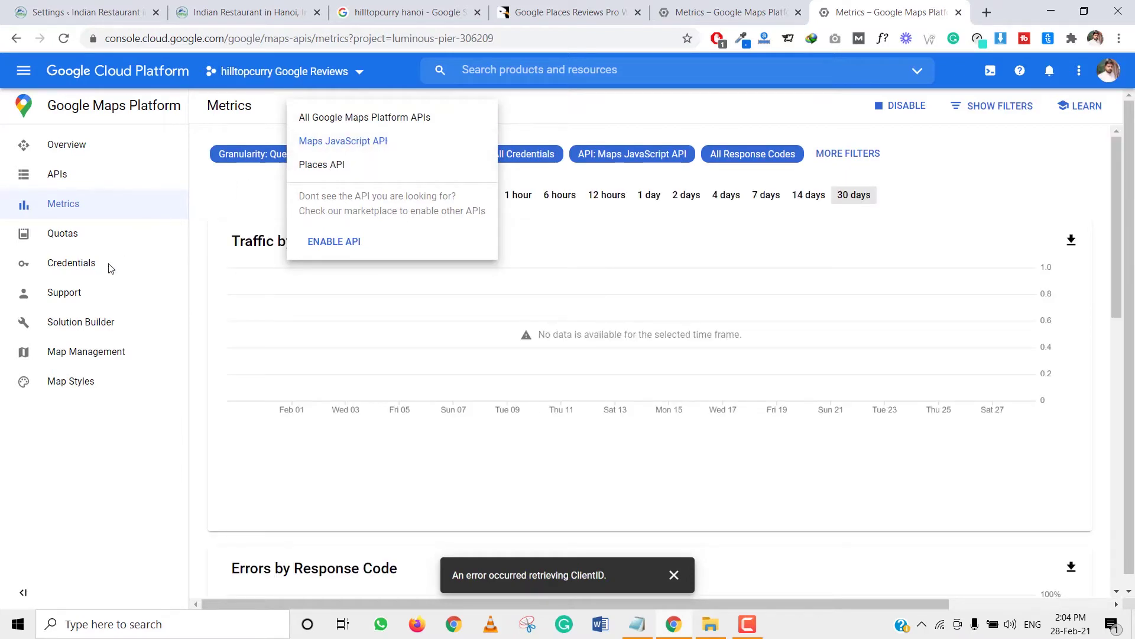
pyautogui.click(85, 268)
pyautogui.click(84, 269)
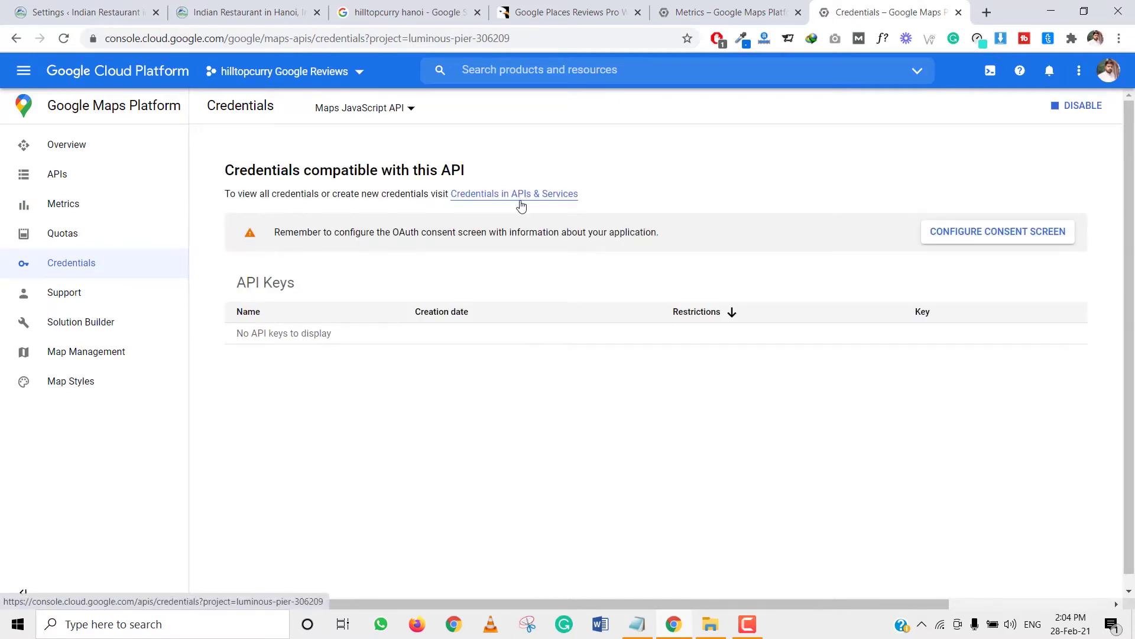
pyautogui.click(542, 195)
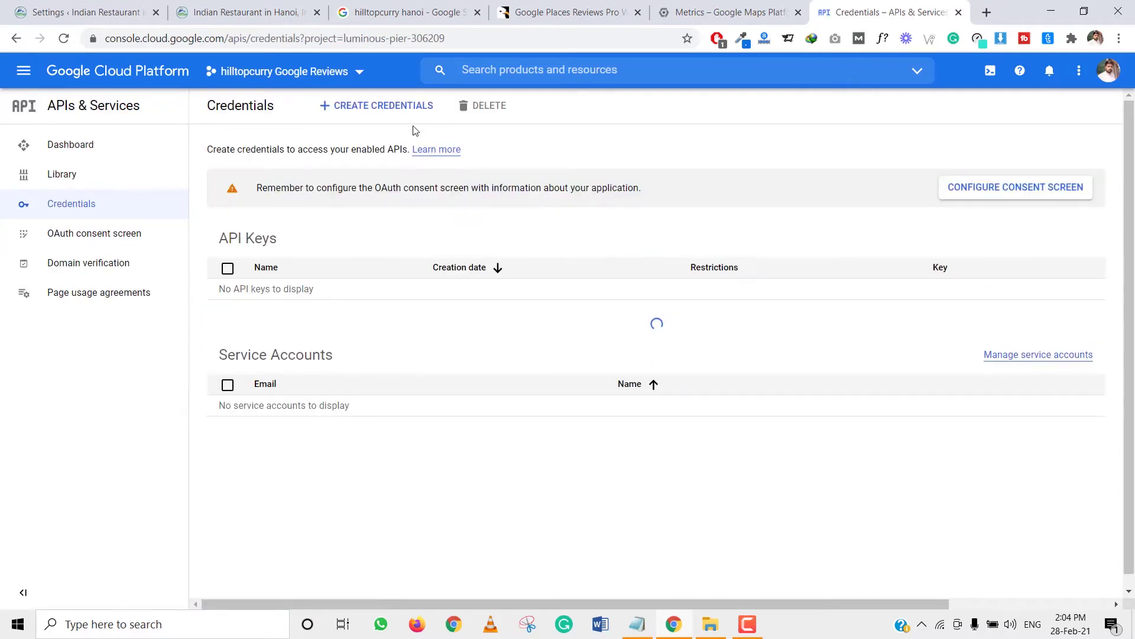
pyautogui.click(385, 114)
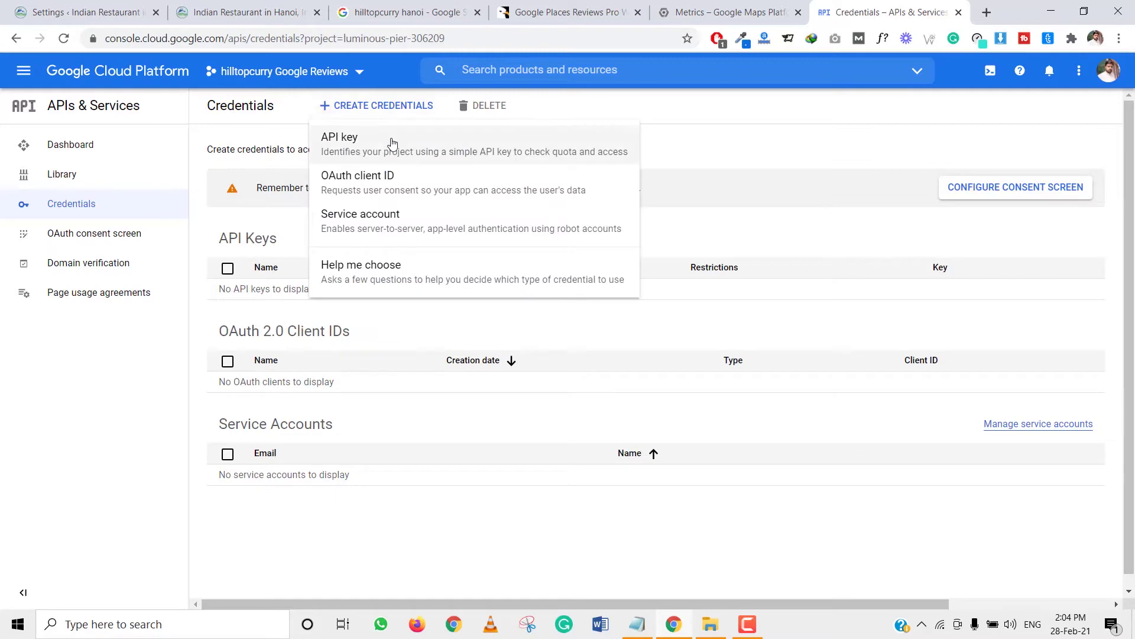
pyautogui.click(393, 143)
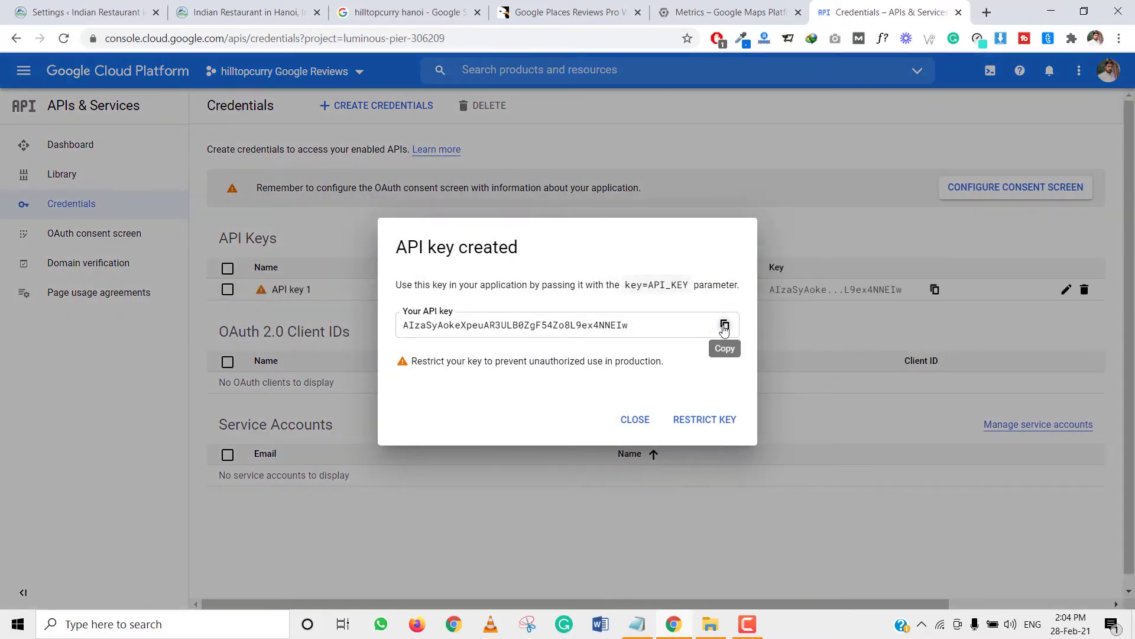
pyautogui.click(725, 325)
pyautogui.click(723, 324)
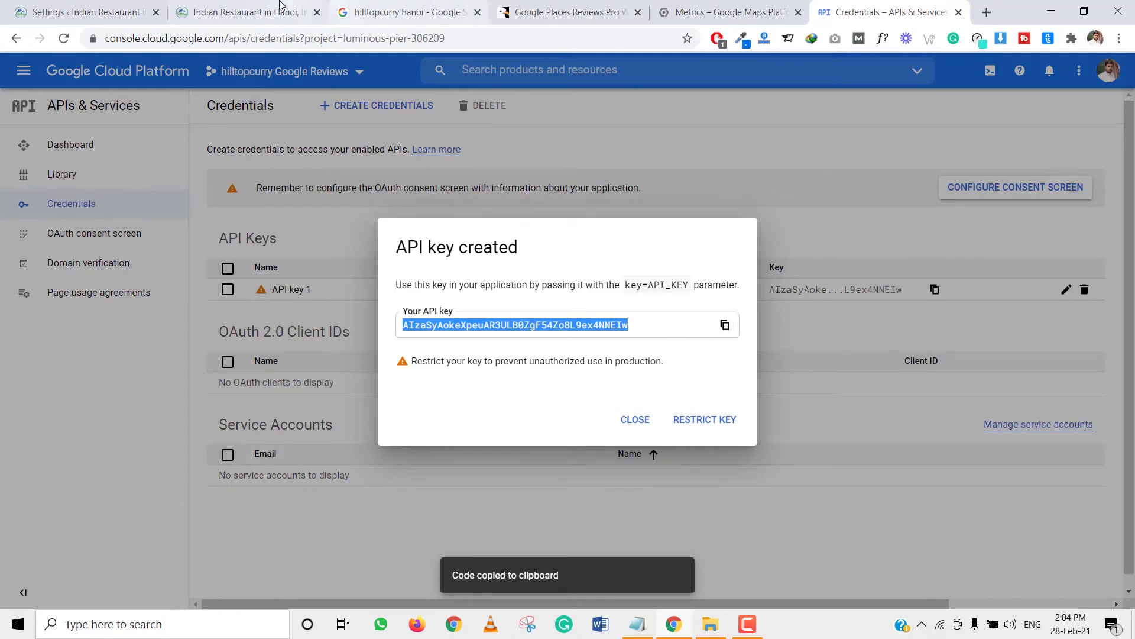
# - In the WordPress Google Reviews settings, paste the API key into Google Places API Key, enable Auto Update Reviews, and save the changes
pyautogui.click(208, 9)
pyautogui.click(89, 11)
pyautogui.doubleClick(210, 39)
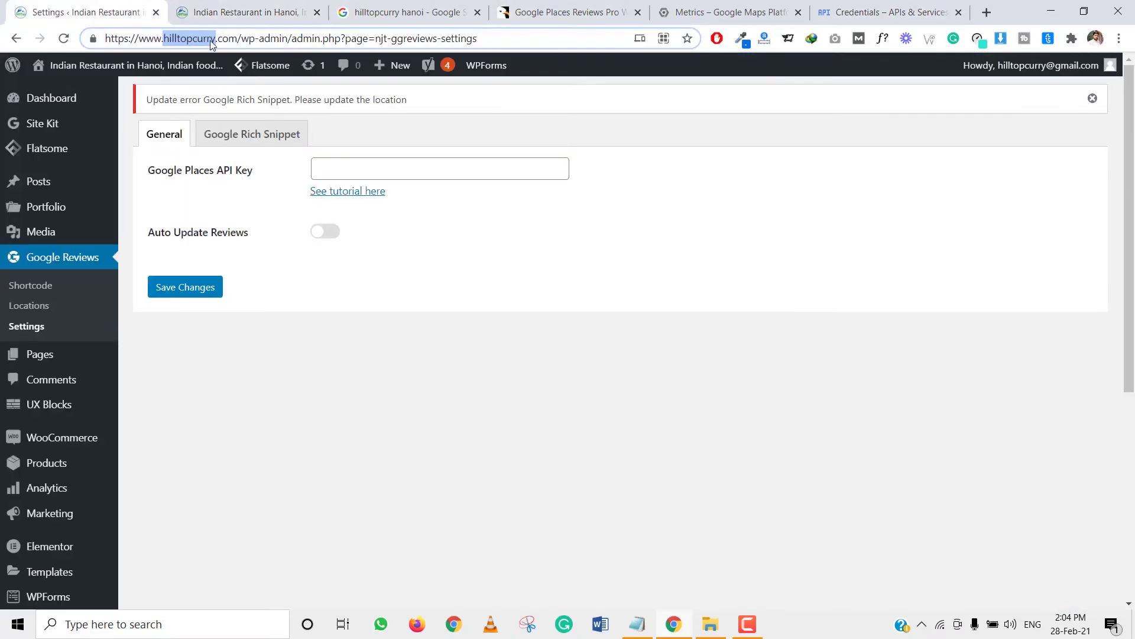
pyautogui.click(373, 165)
pyautogui.hotkey('ctrl', 'v')
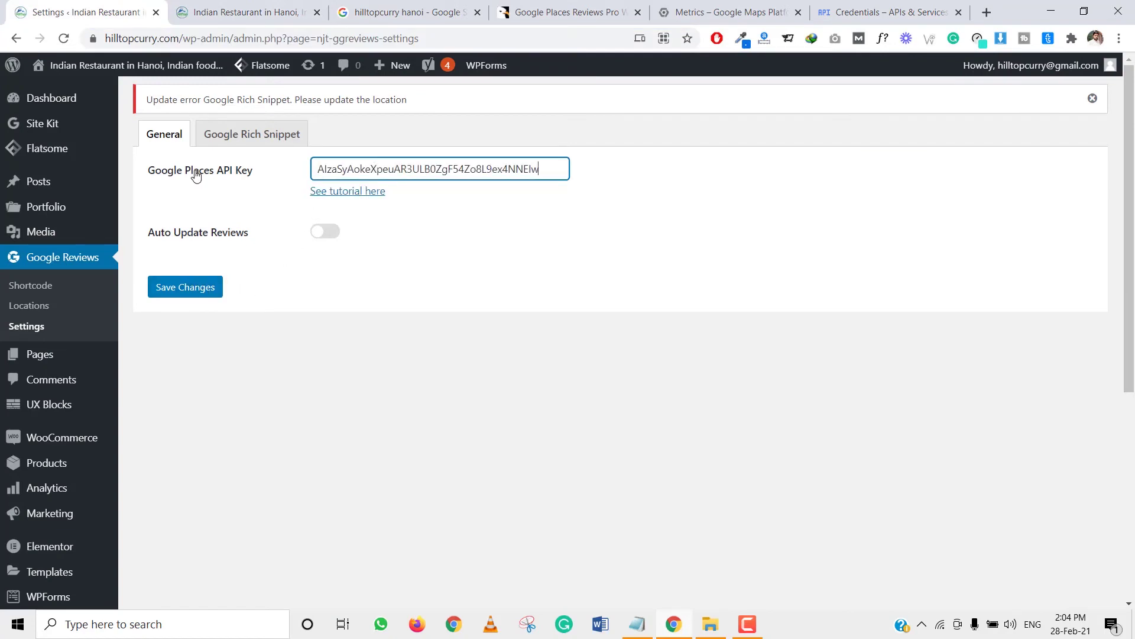
pyautogui.click(207, 287)
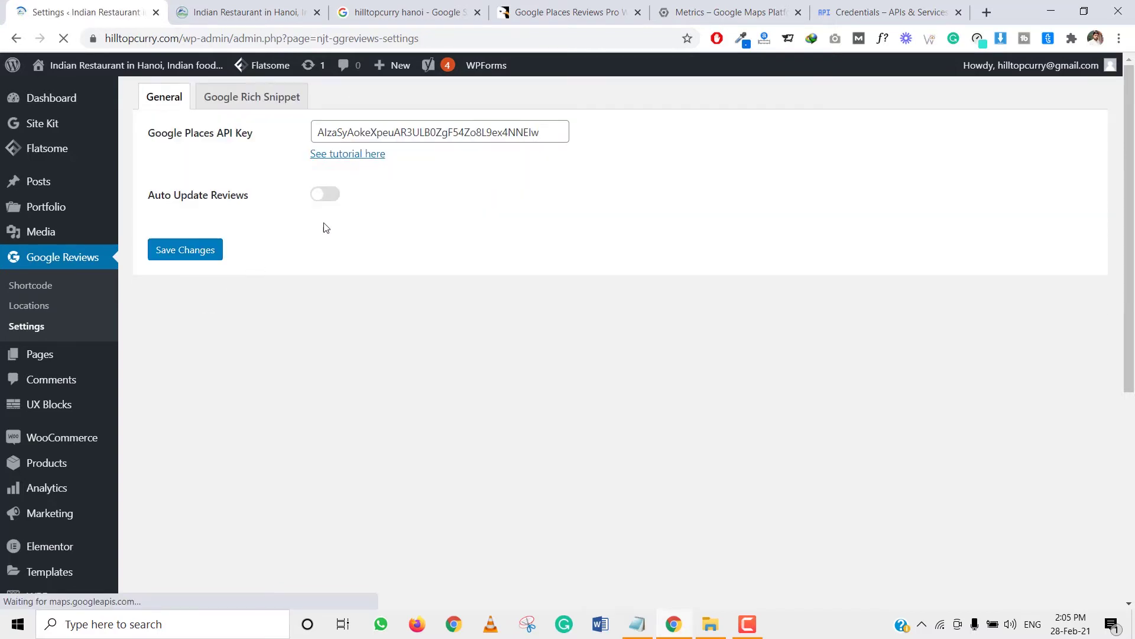
pyautogui.click(326, 195)
pyautogui.click(212, 291)
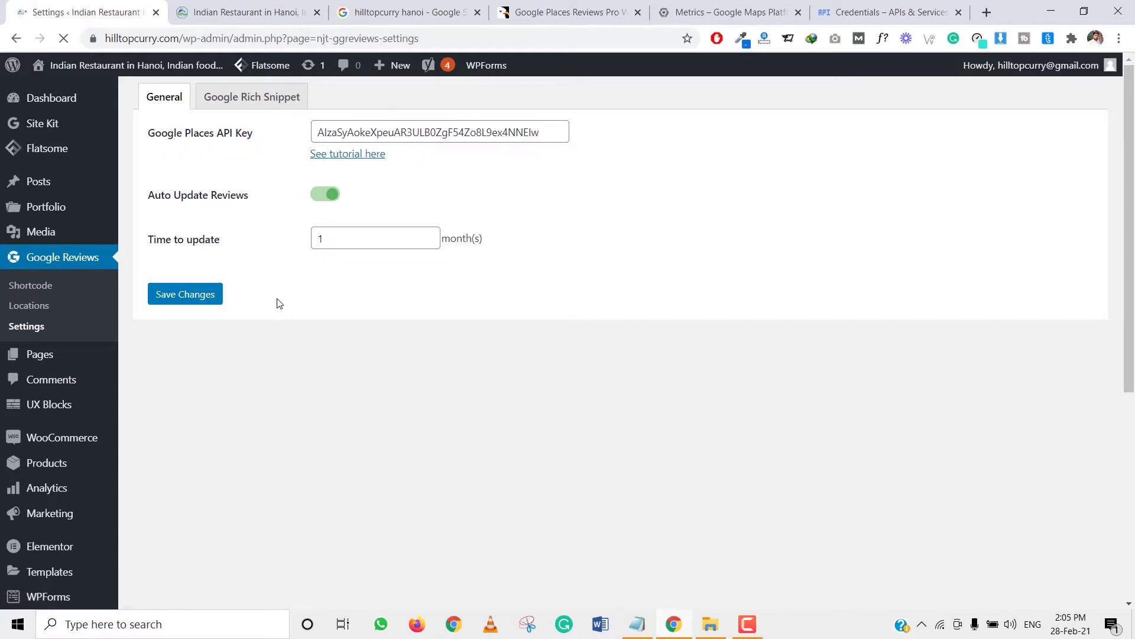
# - Add a new empty Place ID entry to the Google Reviews plugin's locations
pyautogui.click(32, 308)
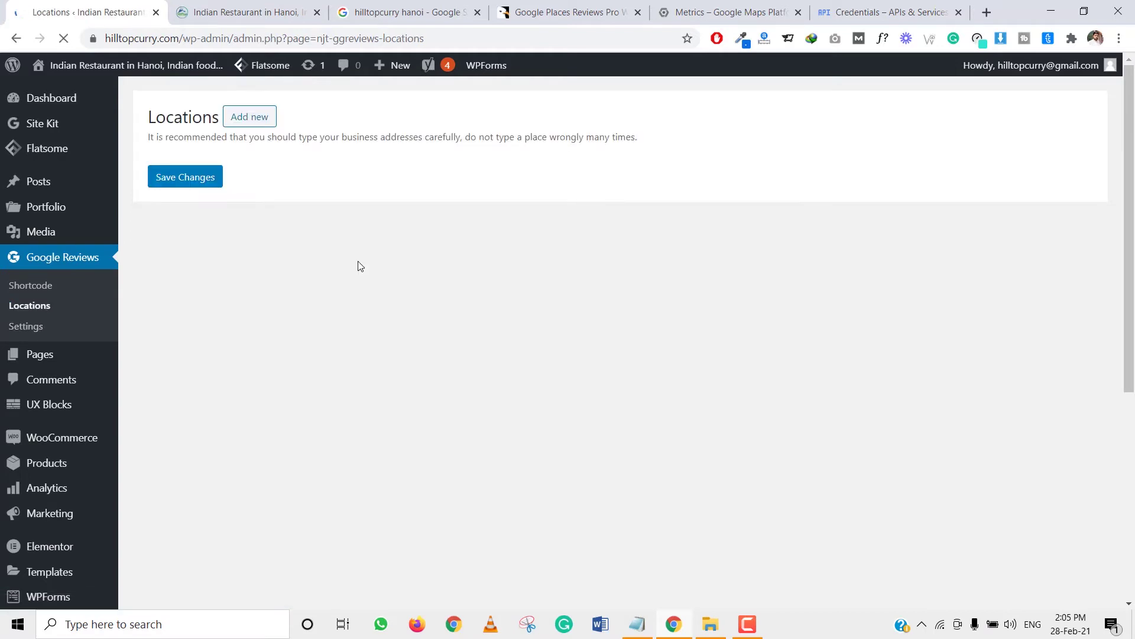
pyautogui.click(253, 121)
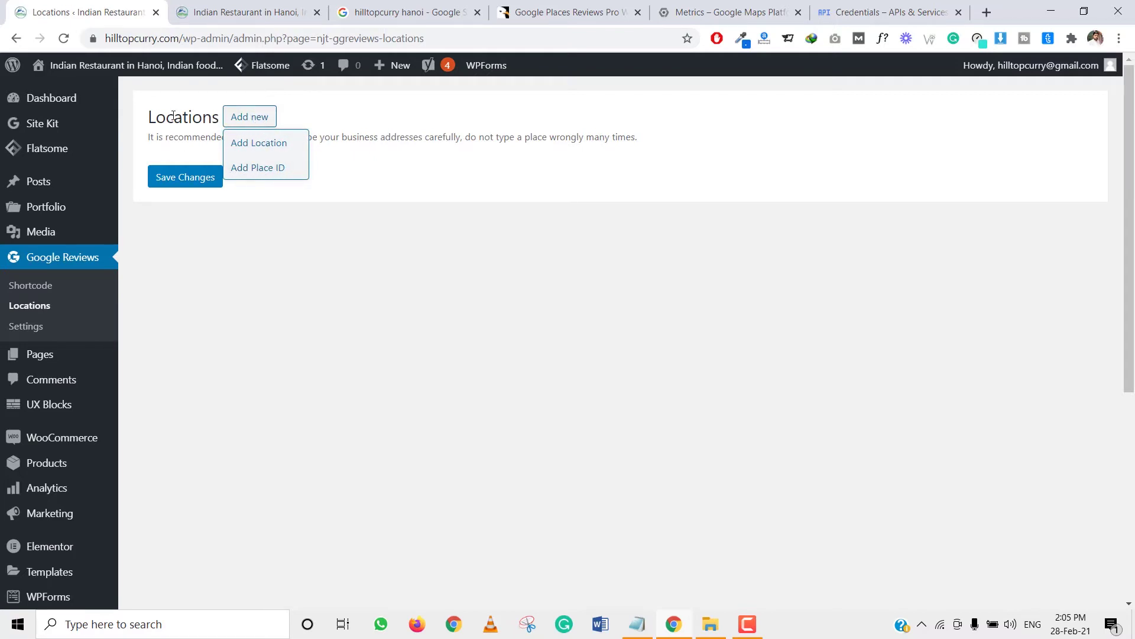
pyautogui.click(254, 169)
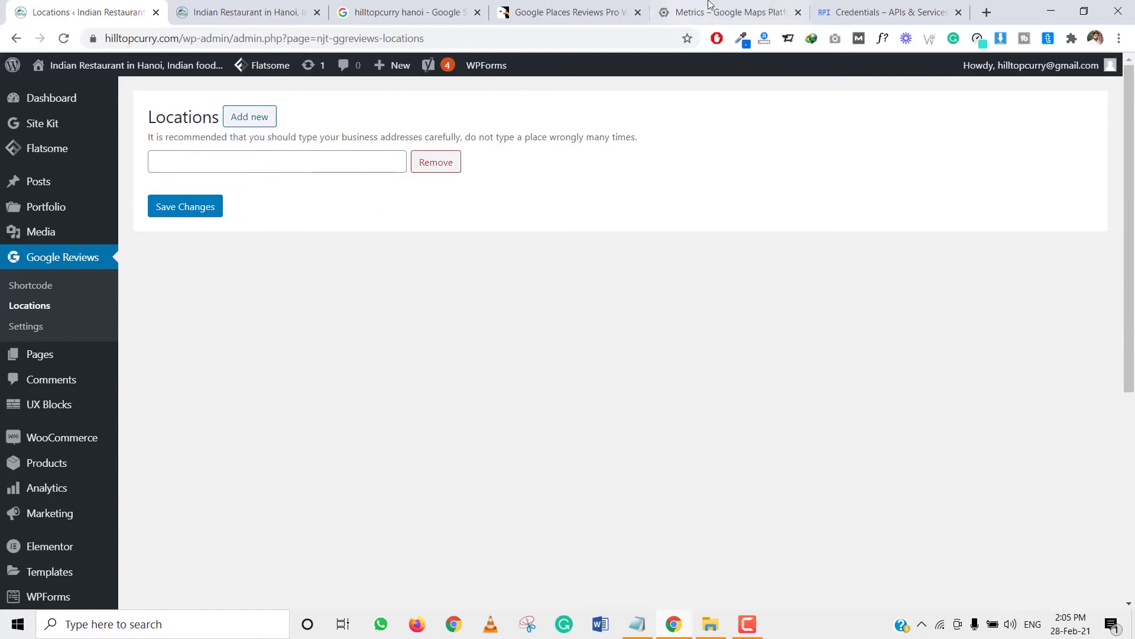
# - Go to the Reviews section of the restaurant's business listing in the "hilltopcurry hanoi" Google search results
pyautogui.click(258, 10)
pyautogui.click(436, 11)
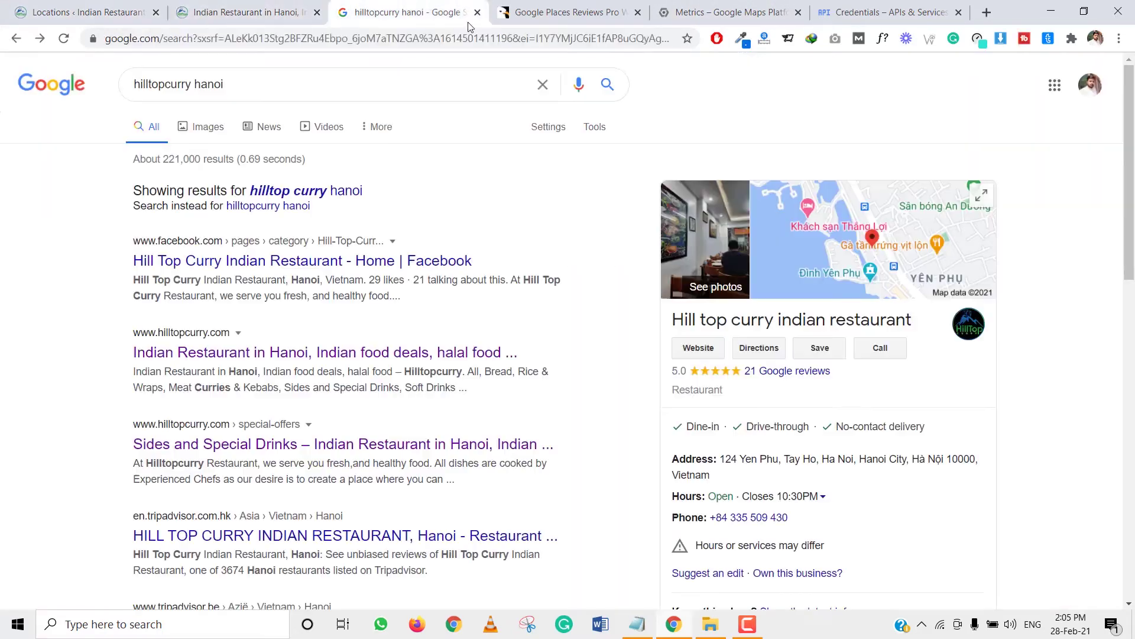
pyautogui.scroll(-5, 956, 317)
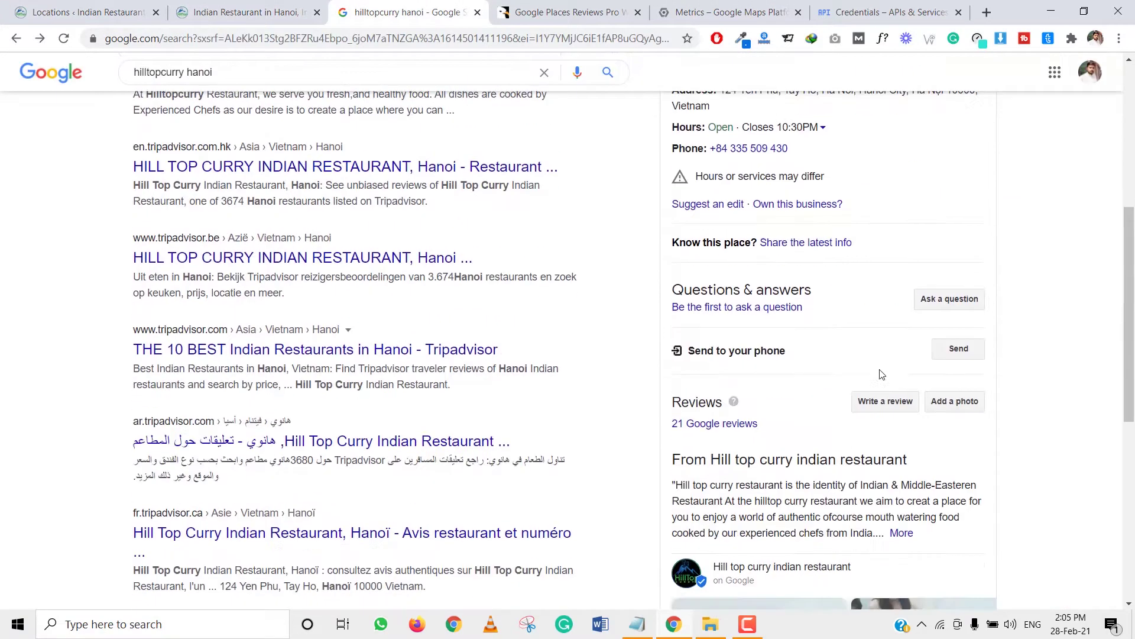
pyautogui.rightClick(890, 402)
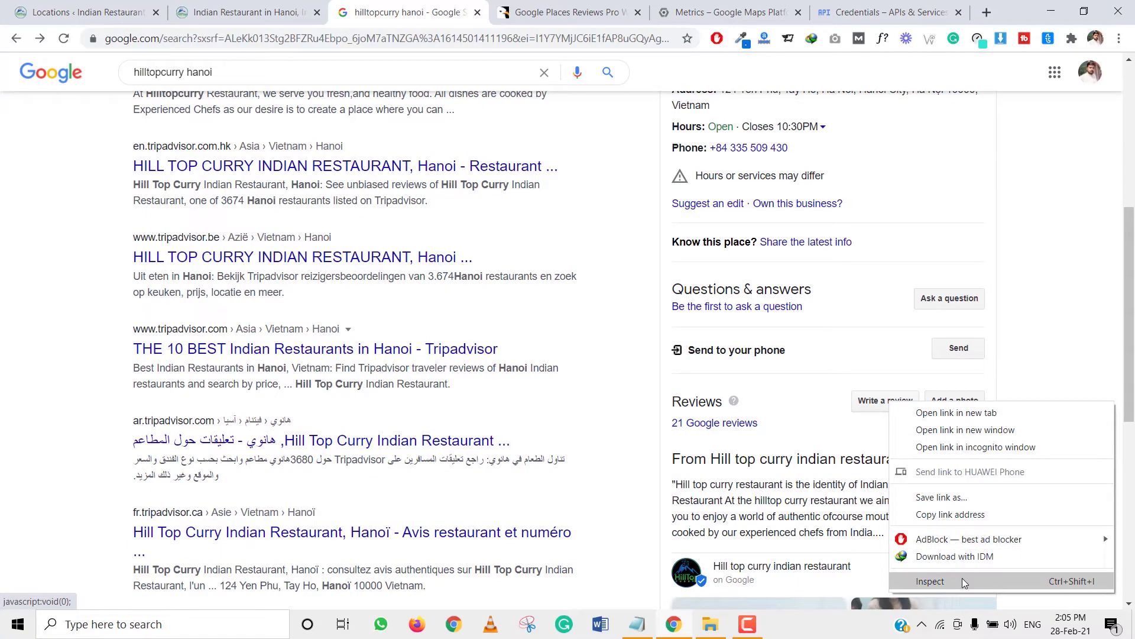
pyautogui.click(963, 582)
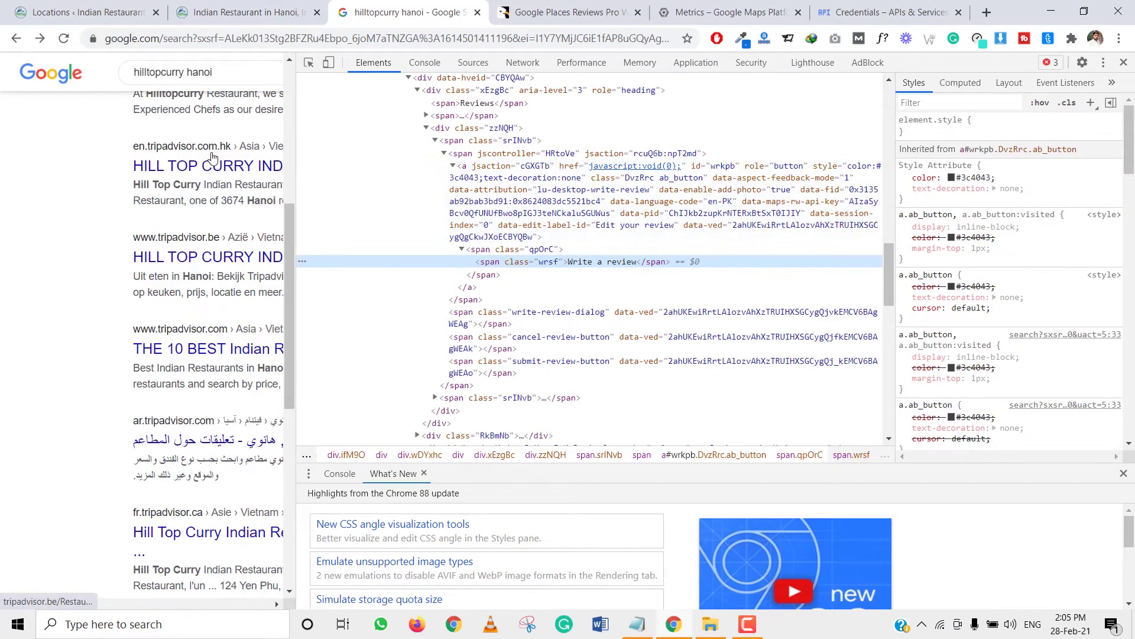
pyautogui.click(308, 62)
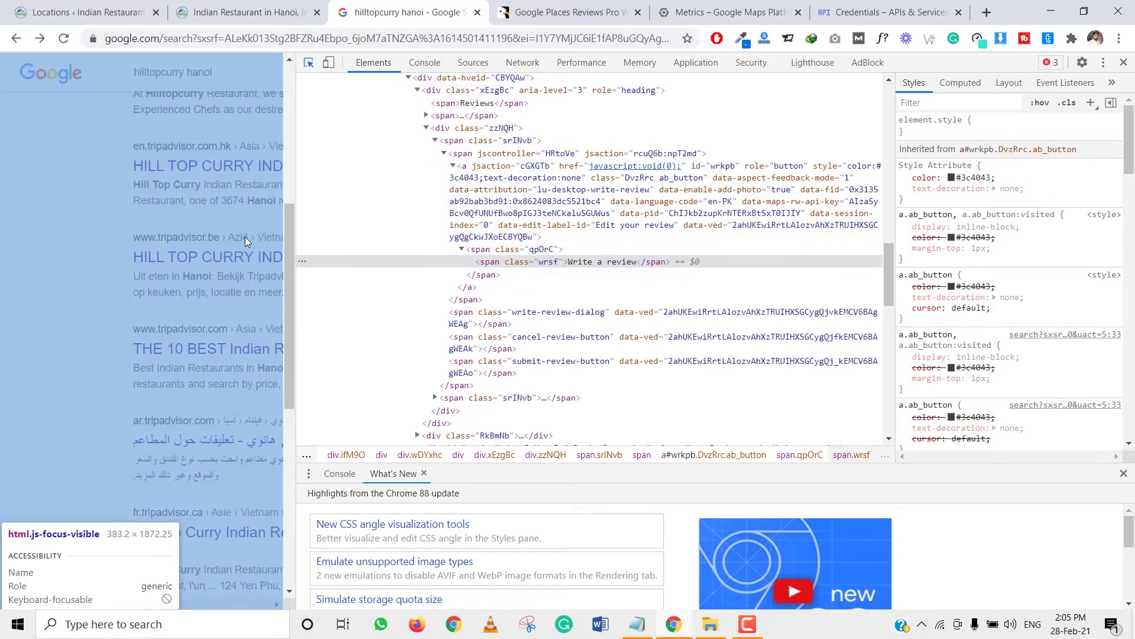
pyautogui.scroll(-8, 240, 332)
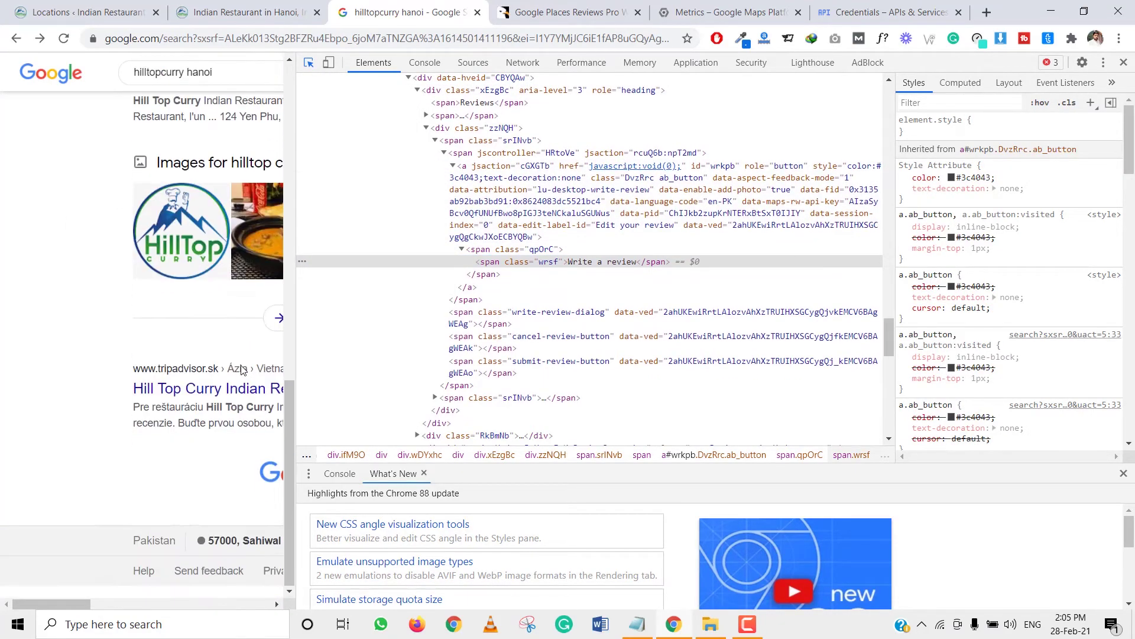
pyautogui.scroll(5, 241, 370)
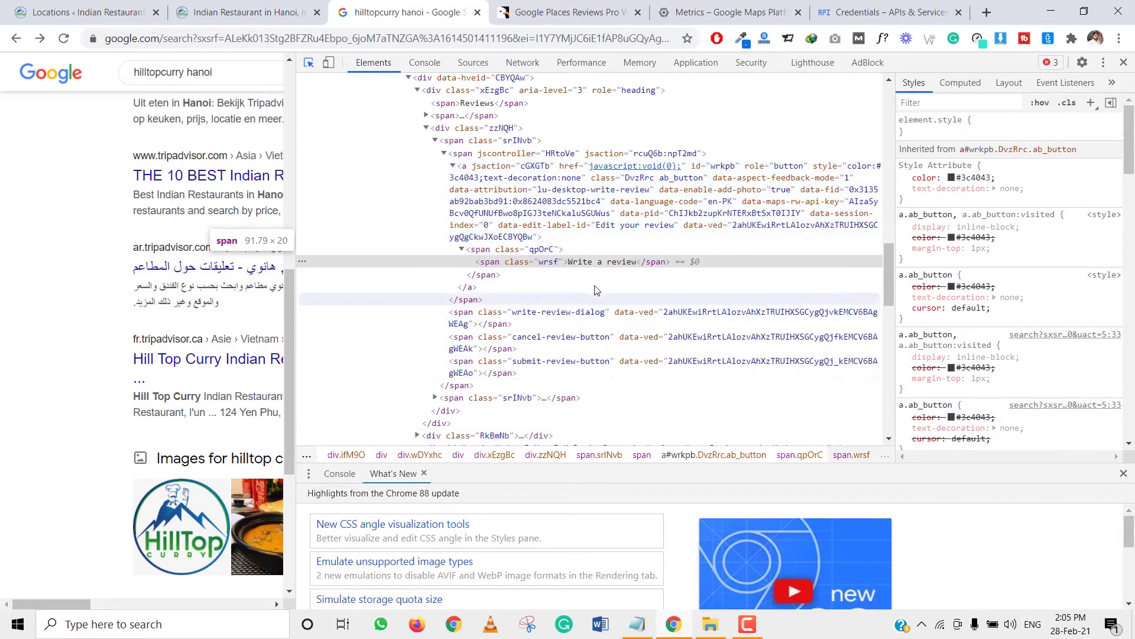
pyautogui.click(1125, 62)
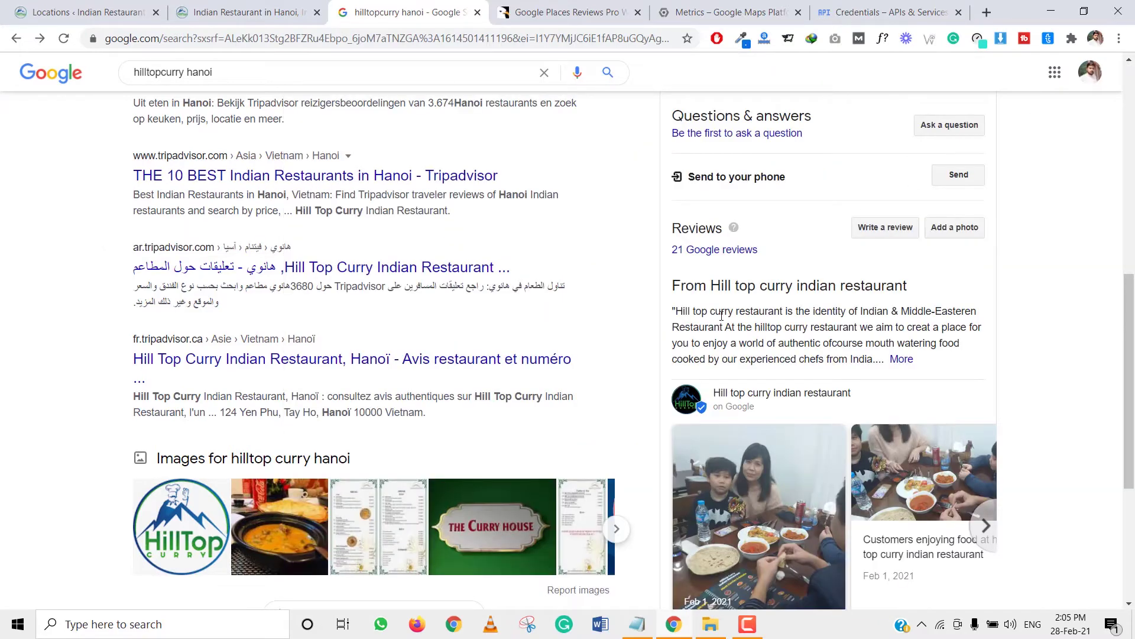
pyautogui.click(748, 624)
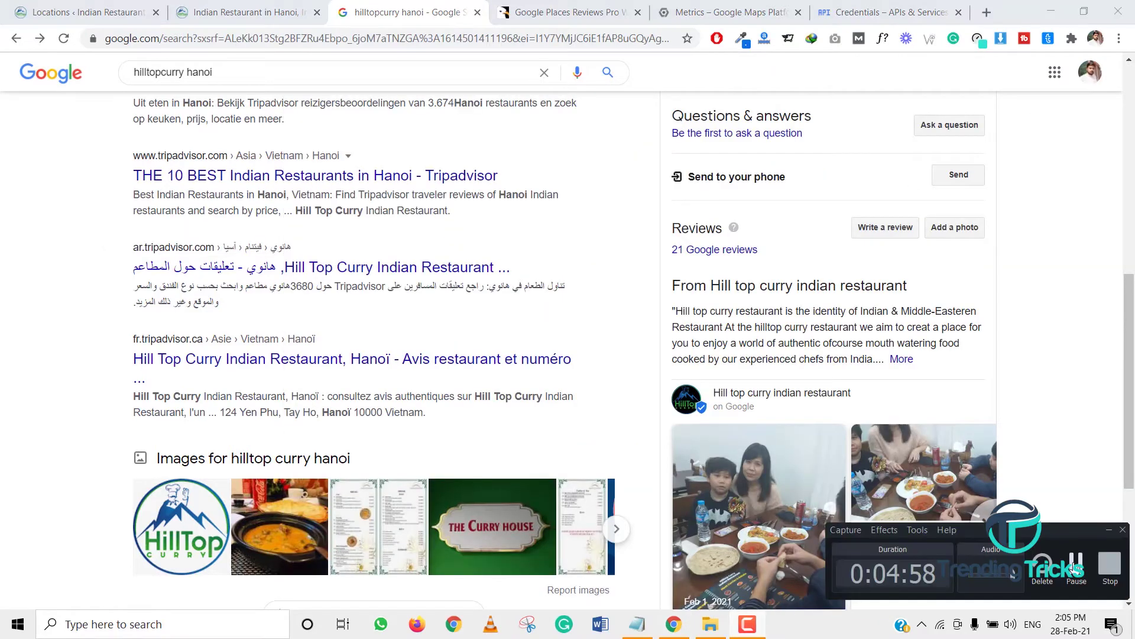
pyautogui.click(1074, 565)
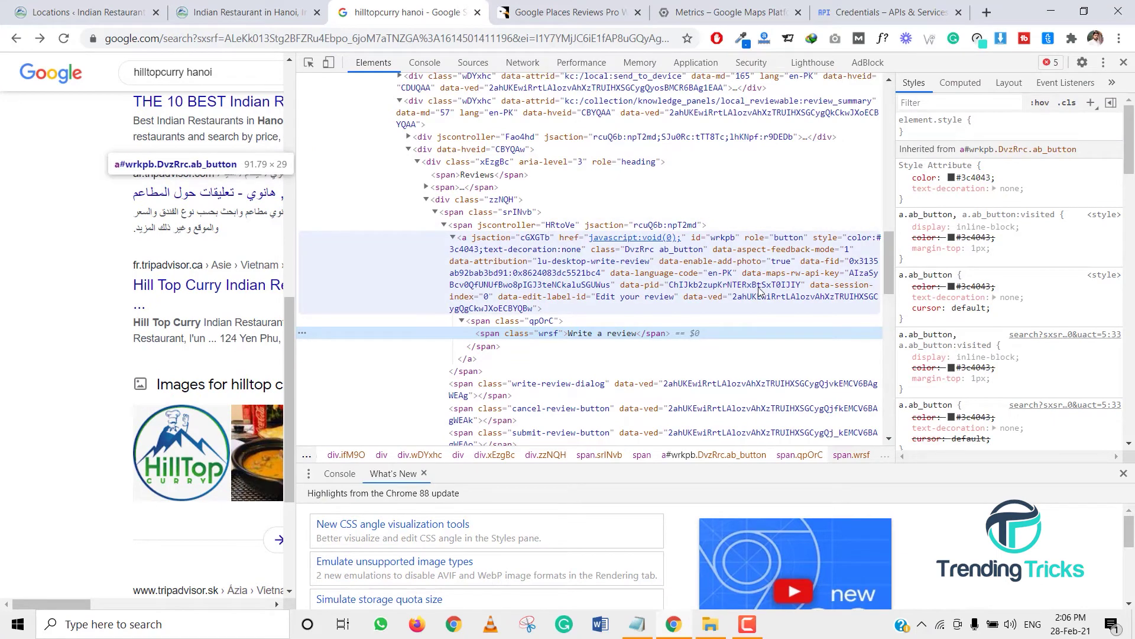
# - Copy the data-pid value of the "Write a review" link from the page's HTML and enter it in the empty Place ID entry
pyautogui.rightClick(709, 287)
pyautogui.click(692, 287)
pyautogui.doubleClick(691, 285)
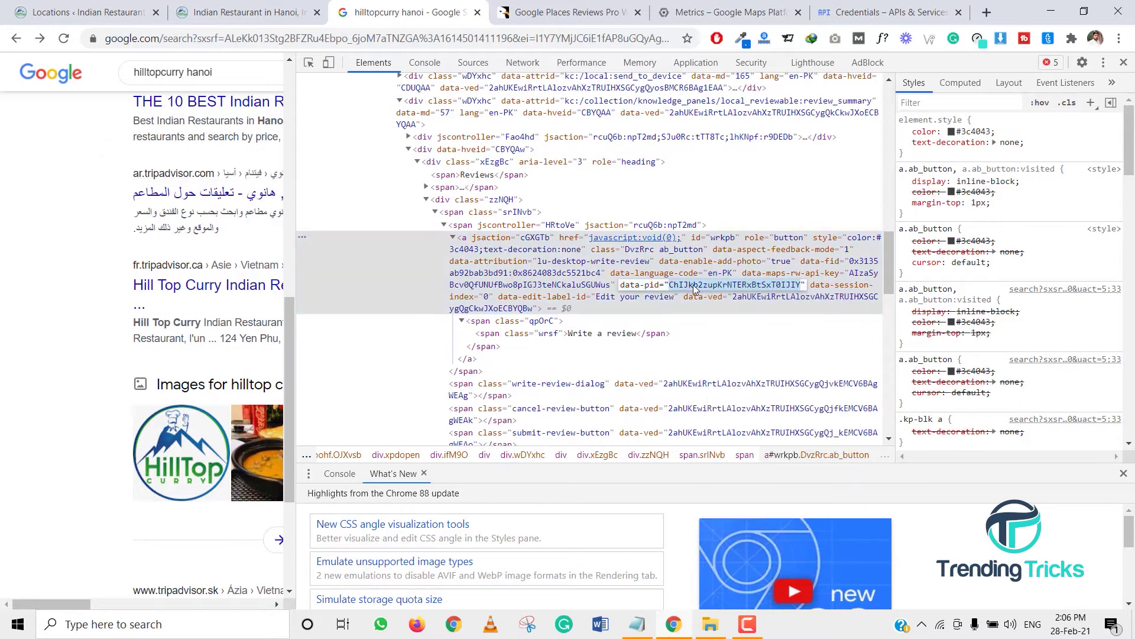
pyautogui.rightClick(701, 286)
pyautogui.click(739, 340)
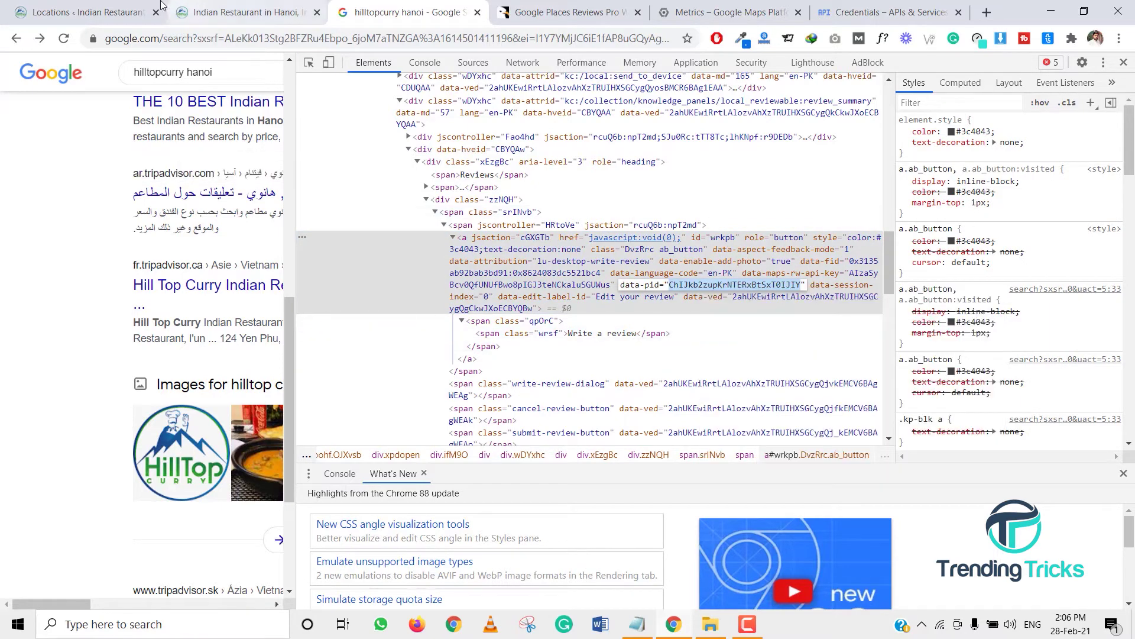
pyautogui.click(83, 12)
pyautogui.click(284, 160)
pyautogui.hotkey('ctrl', 'v')
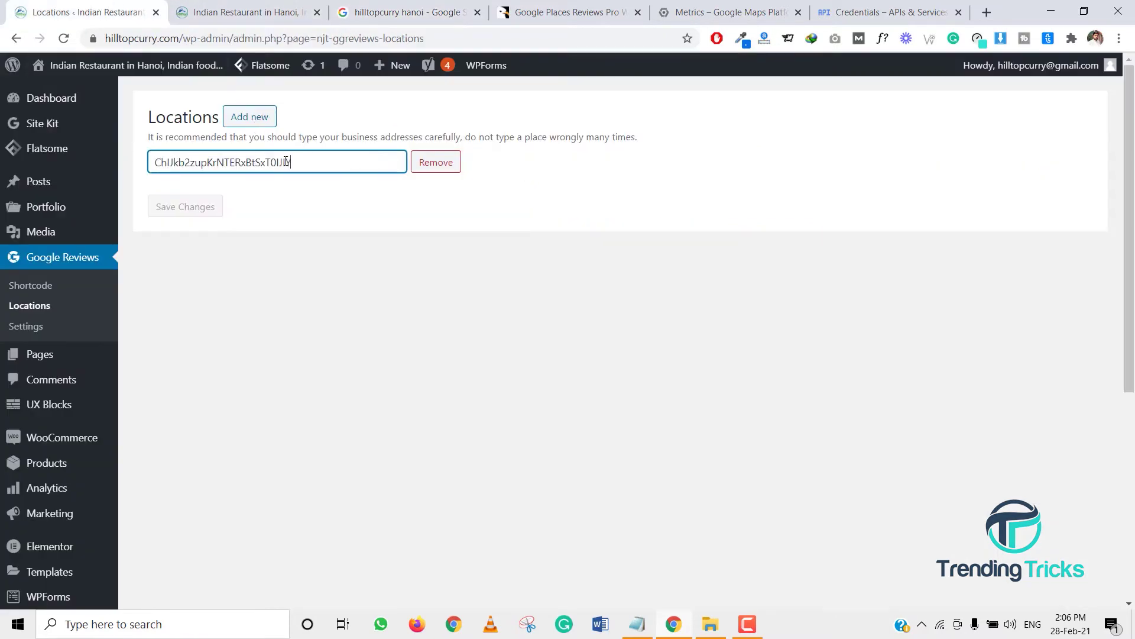
pyautogui.click(348, 201)
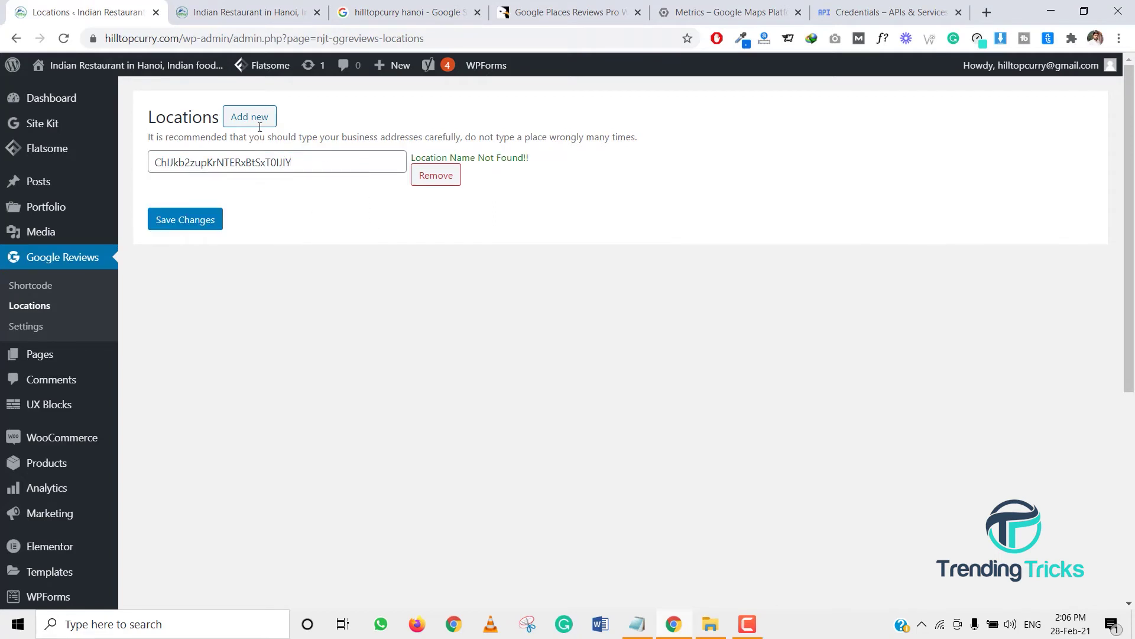
# - Clear the Place ID entry and replace it with a new empty location entry in the Google Reviews locations
pyautogui.moveTo(343, 162); pyautogui.dragTo(150, 155)
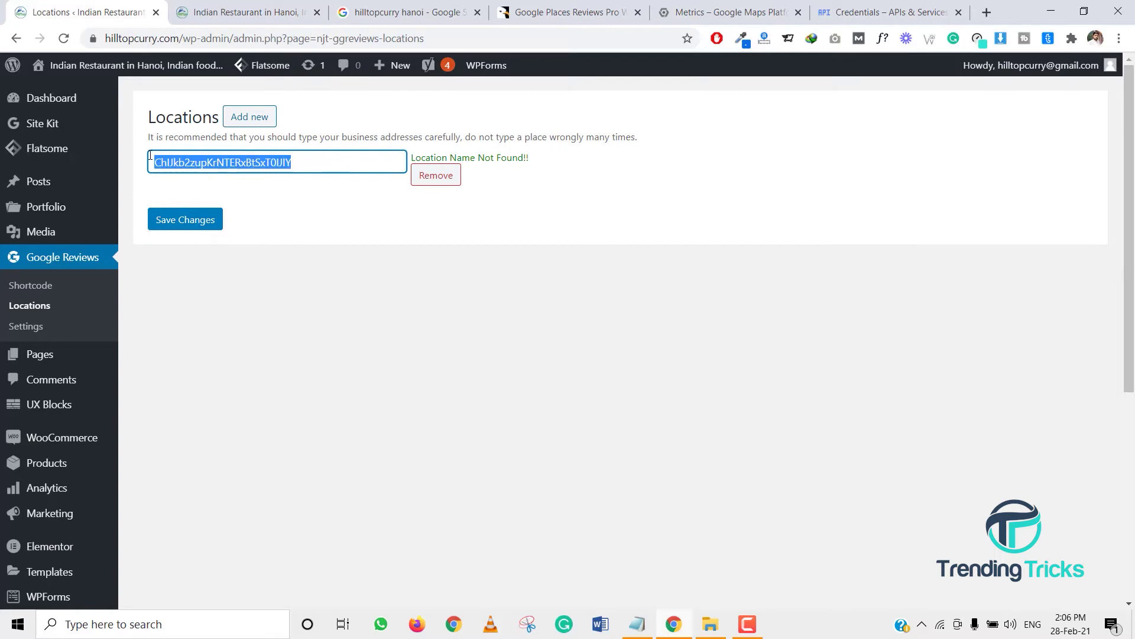
pyautogui.press('BackSpace')
pyautogui.click(250, 117)
pyautogui.click(264, 147)
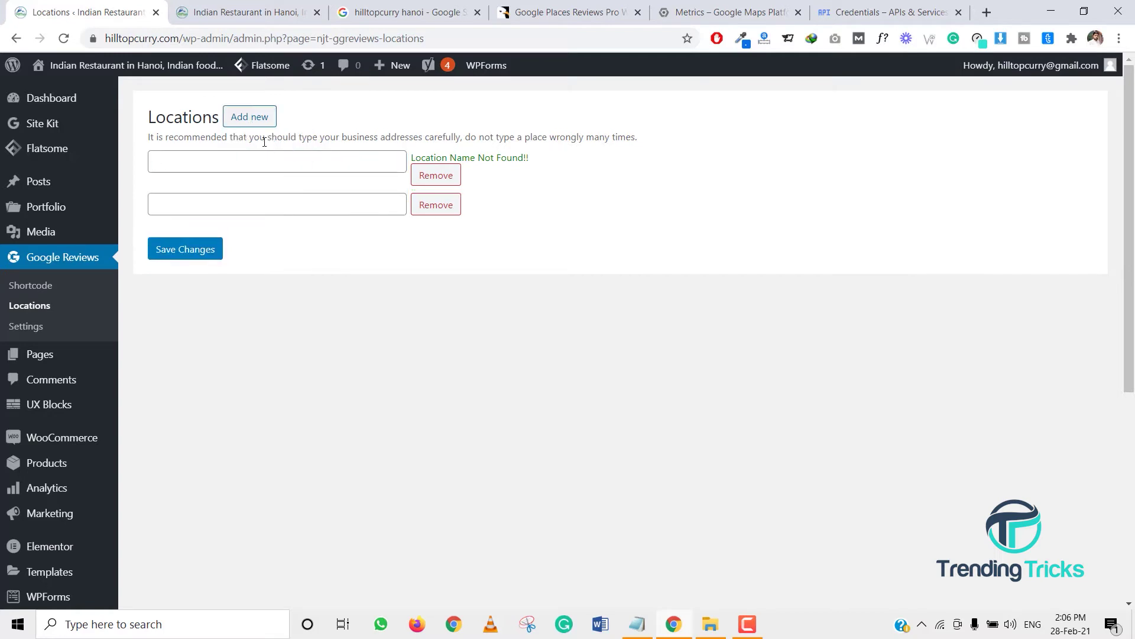
pyautogui.click(436, 178)
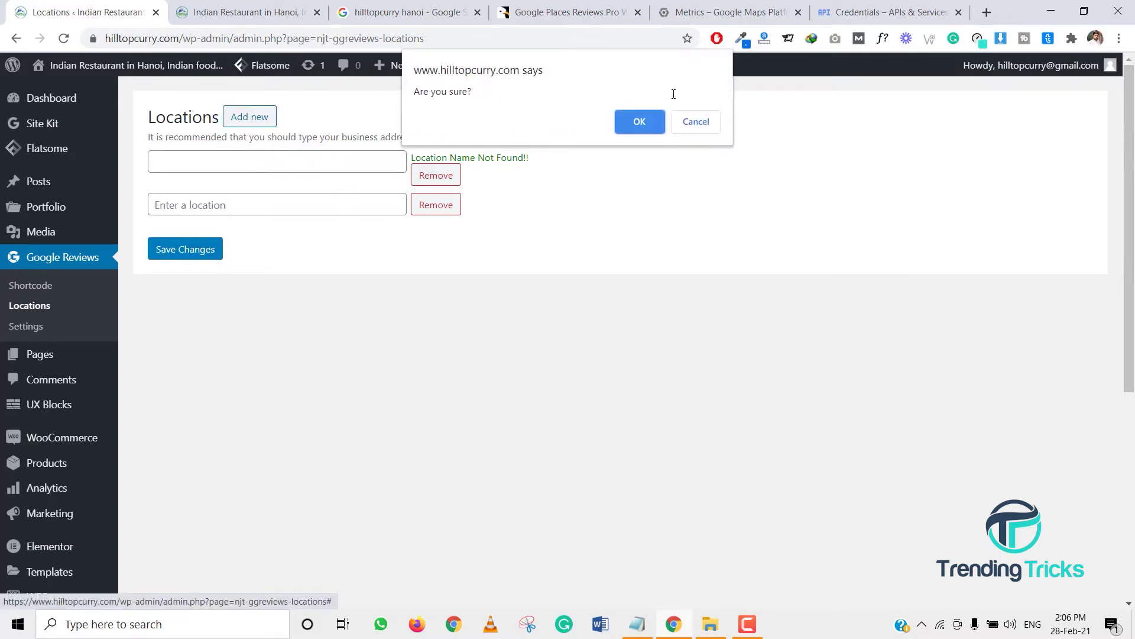
pyautogui.click(639, 121)
pyautogui.click(288, 161)
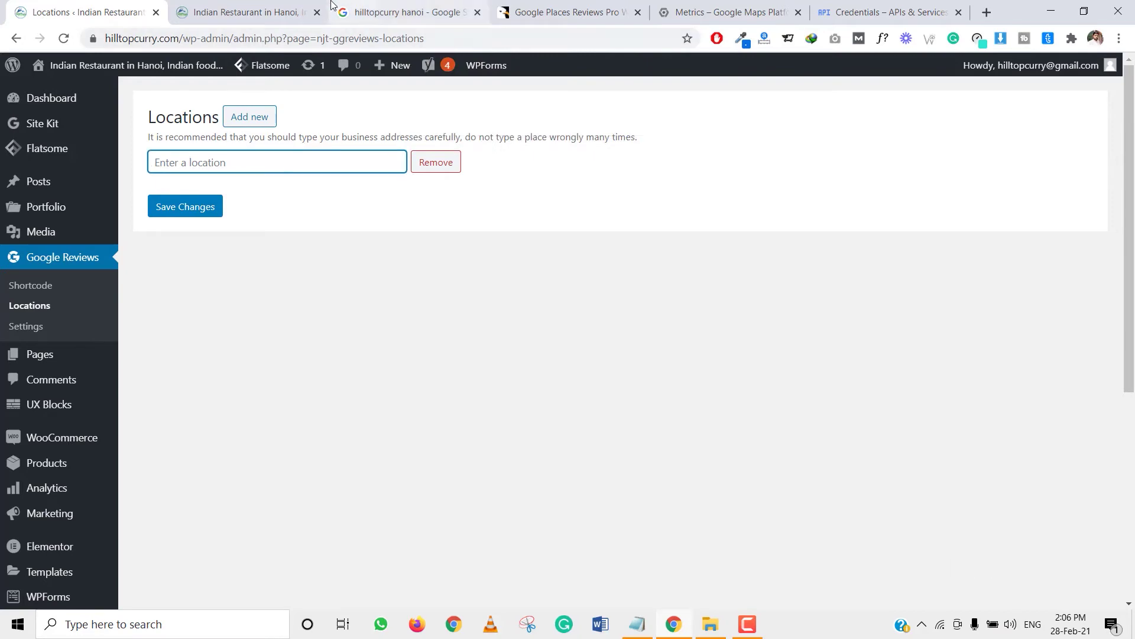
# - Try "hilltopcurry hanoi", copied from the Google search, as the location and remove that entry again
pyautogui.click(248, 12)
pyautogui.click(408, 12)
pyautogui.moveTo(213, 72); pyautogui.dragTo(108, 76)
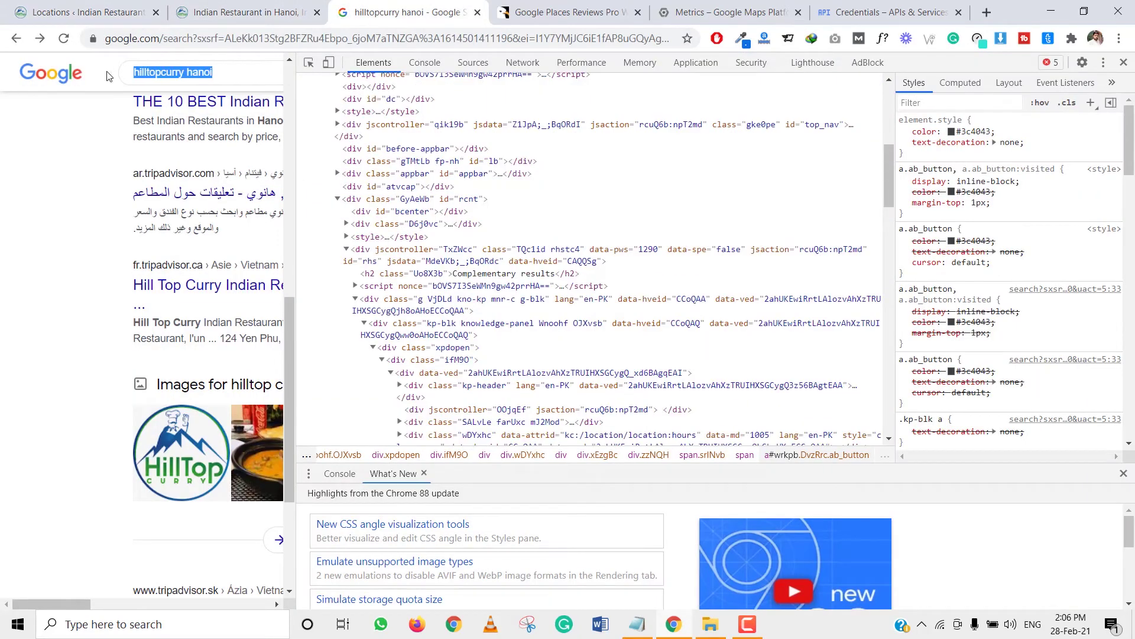
pyautogui.hotkey('ctrl', 'c')
pyautogui.click(124, 10)
pyautogui.click(277, 155)
pyautogui.hotkey('ctrl', 'v')
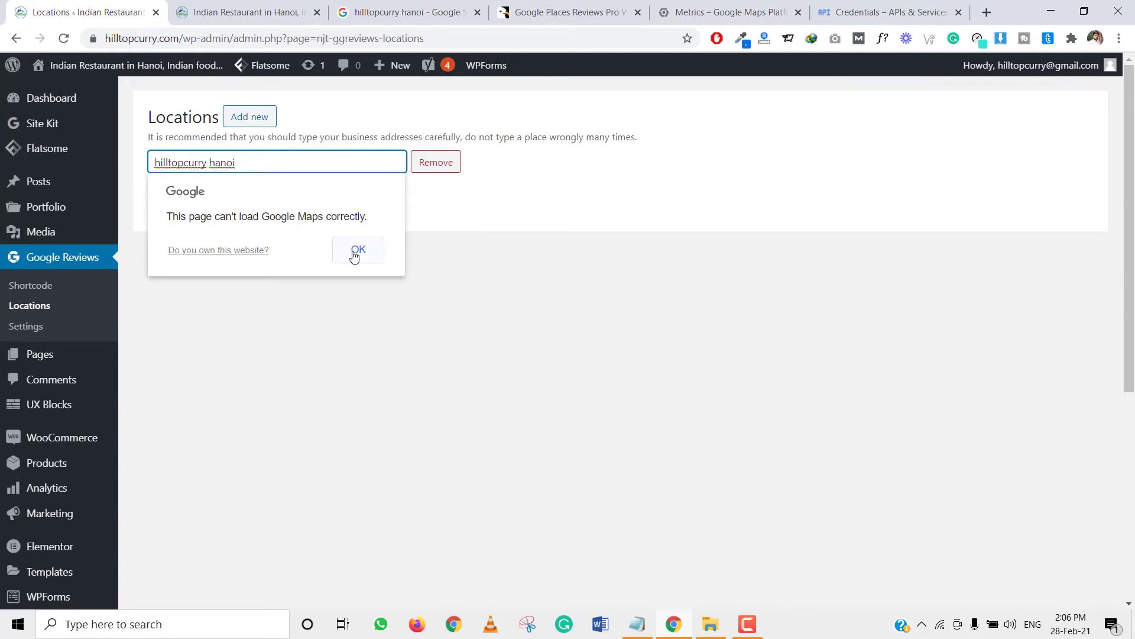
pyautogui.click(356, 250)
pyautogui.click(315, 166)
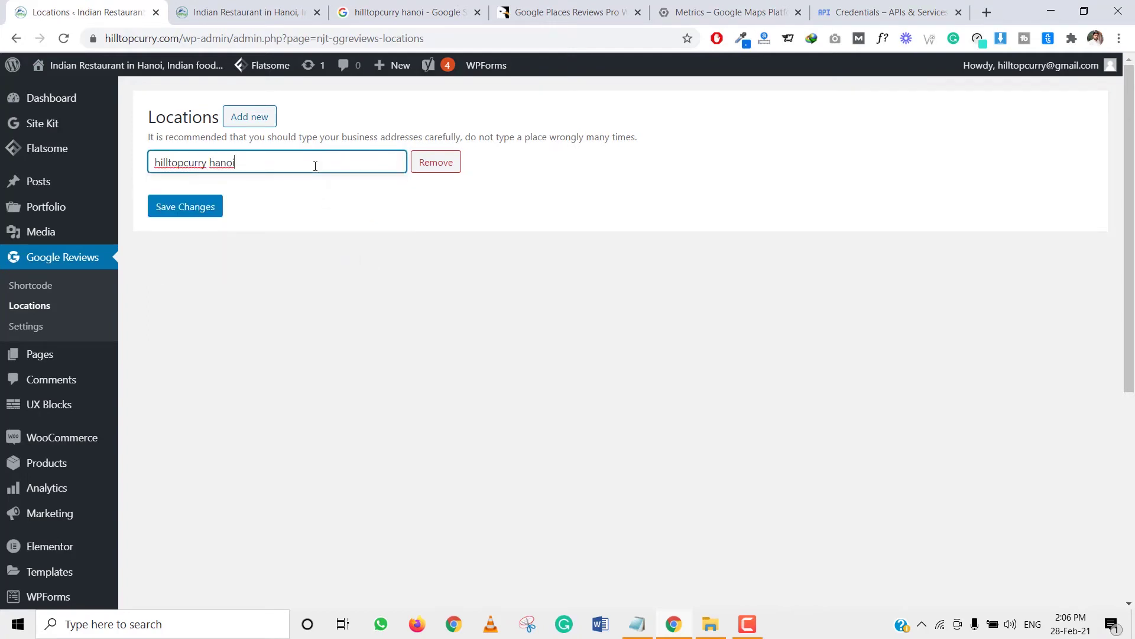
pyautogui.click(431, 172)
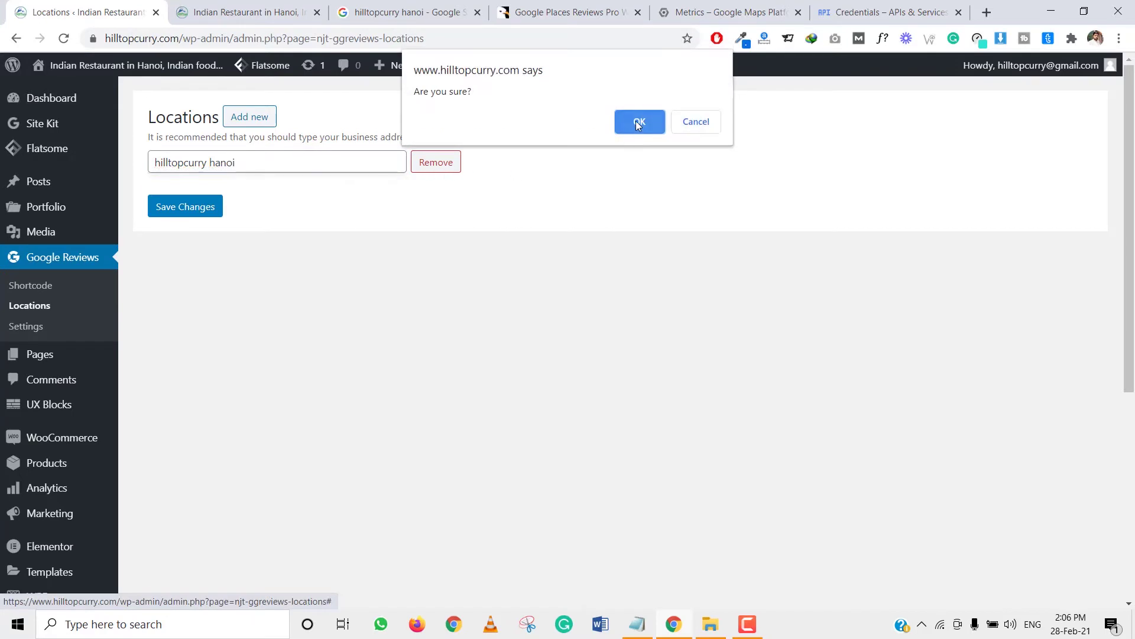
pyautogui.click(638, 121)
pyautogui.click(748, 627)
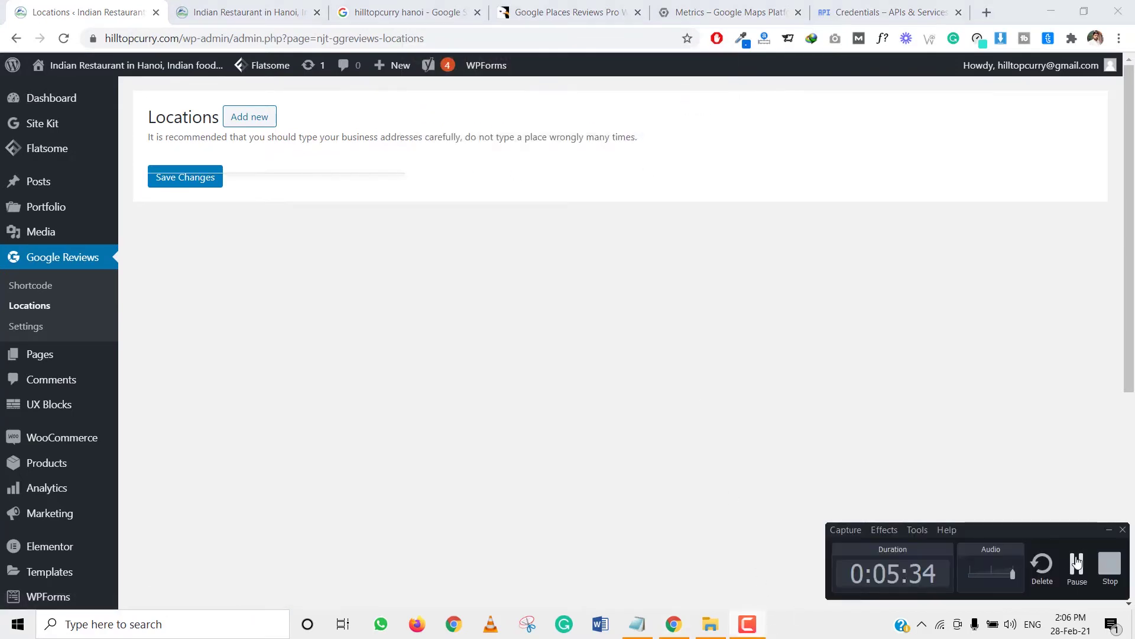
pyautogui.click(1075, 563)
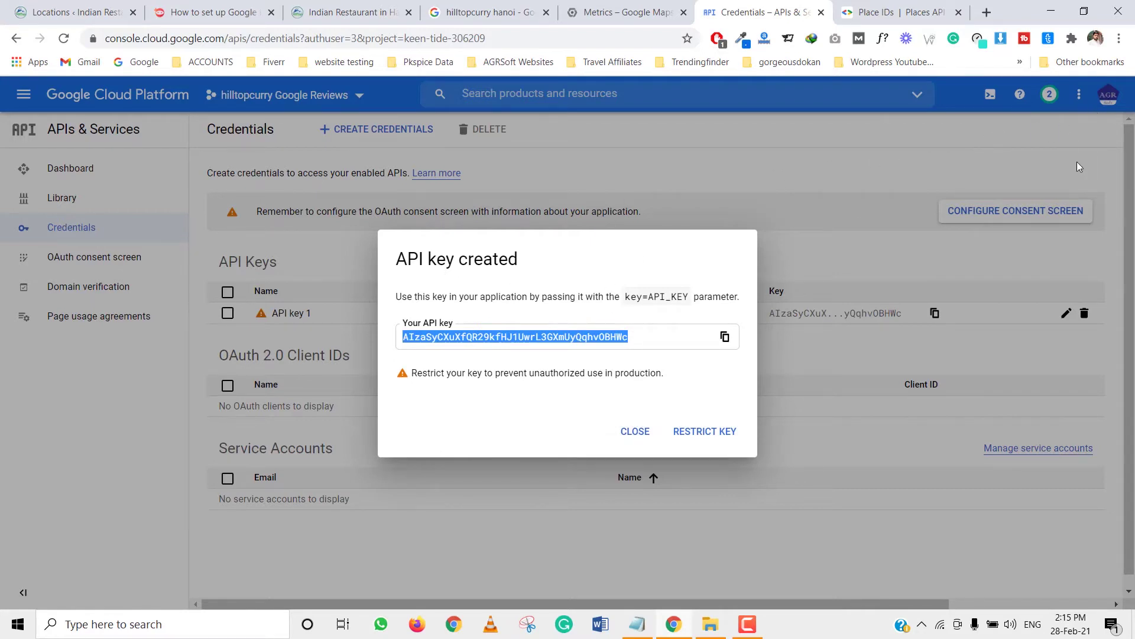
# - Copy the newly created API key from Google Cloud, enter it as the Google Places API Key in the Google Reviews settings, and save
pyautogui.moveTo(402, 262); pyautogui.dragTo(538, 271)
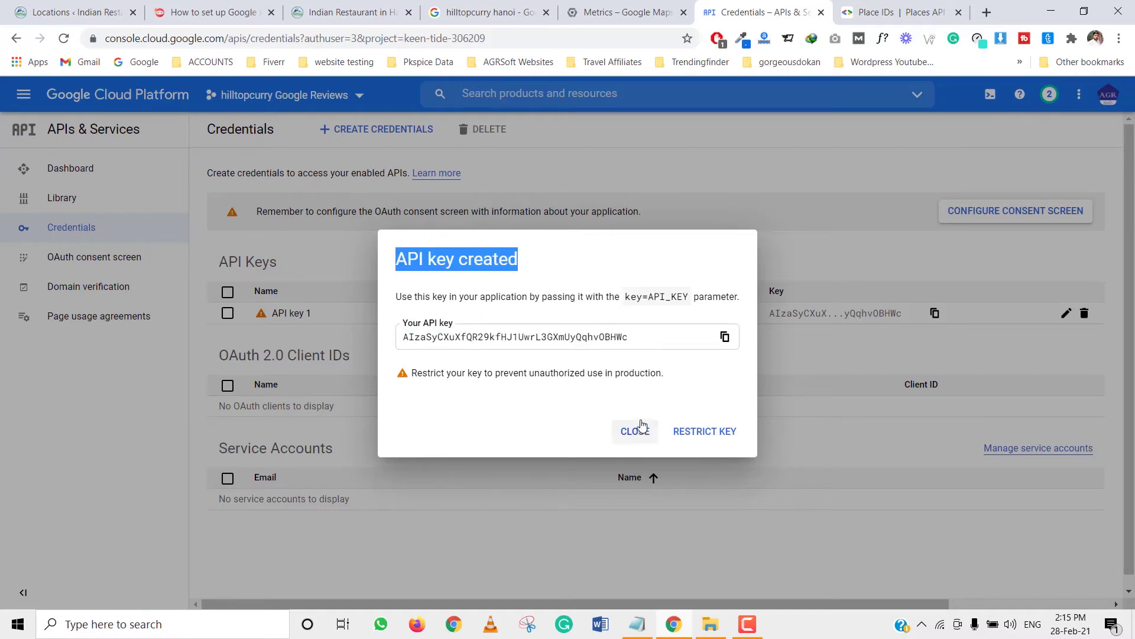
pyautogui.click(725, 337)
pyautogui.click(76, 12)
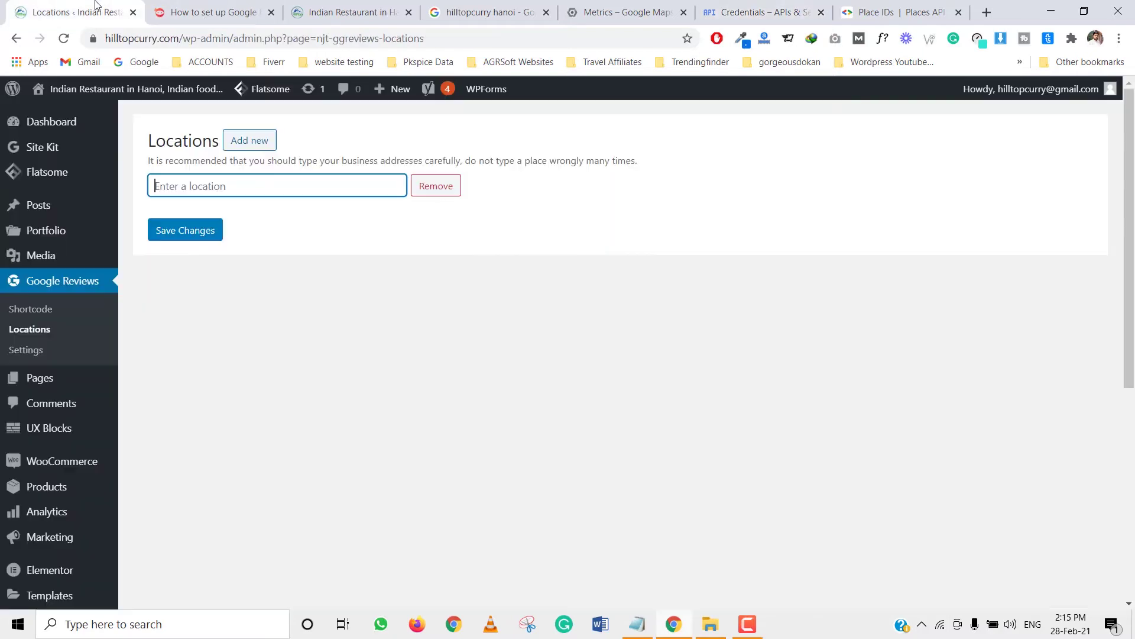
pyautogui.click(30, 350)
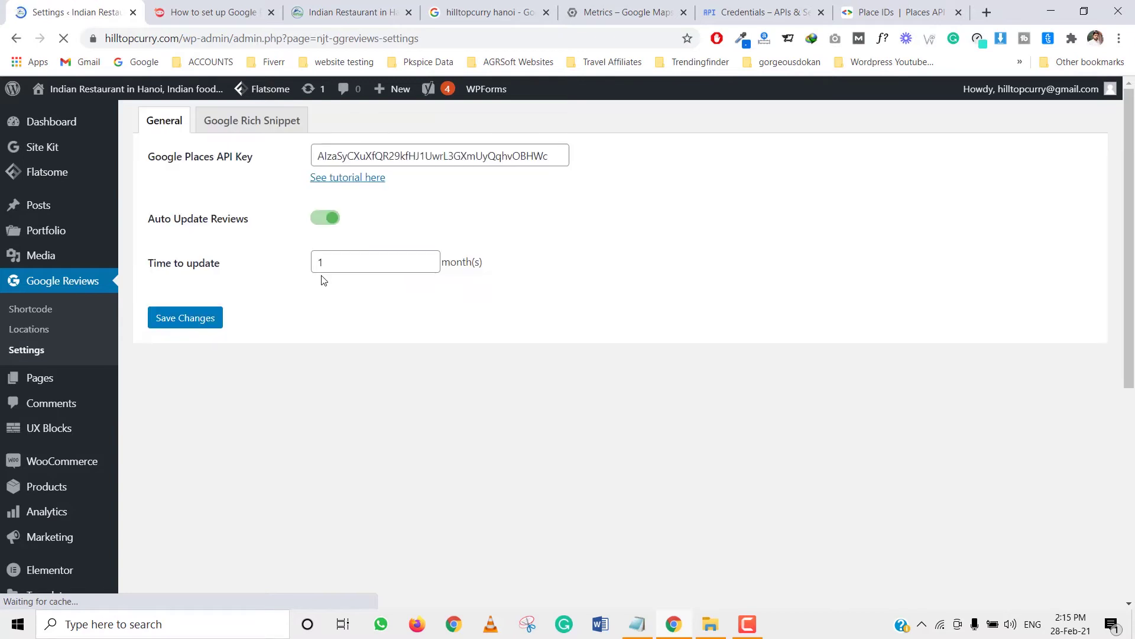
pyautogui.click(395, 140)
pyautogui.hotkey('ctrl', 'a')
pyautogui.hotkey('ctrl', 'v')
pyautogui.click(189, 294)
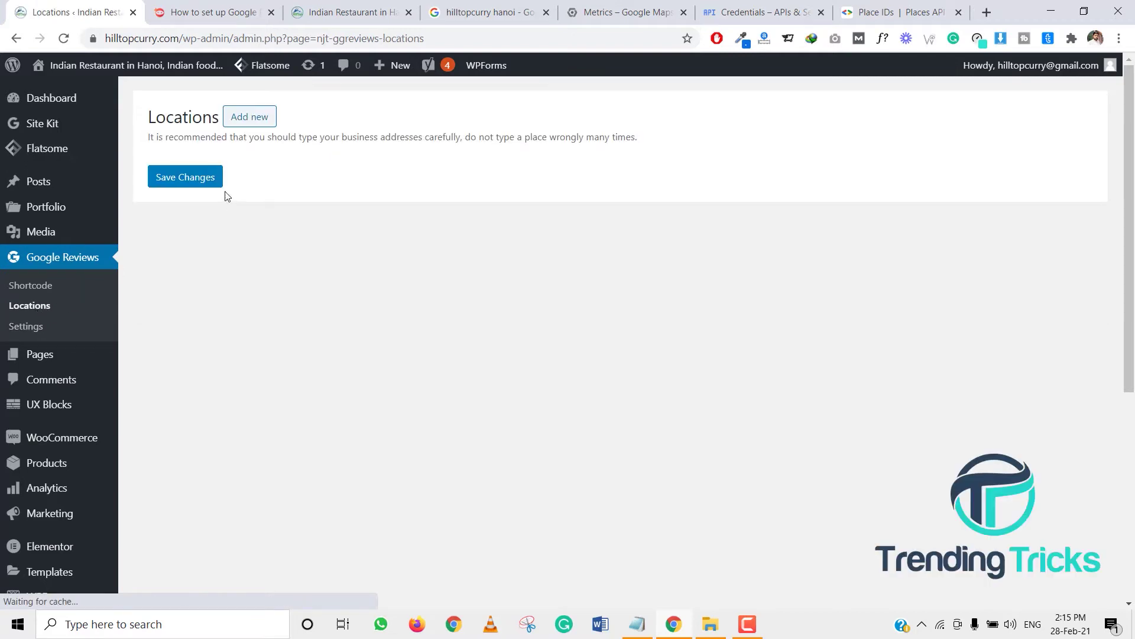
# - Add an empty Place ID entry to the Google Reviews locations
pyautogui.click(239, 126)
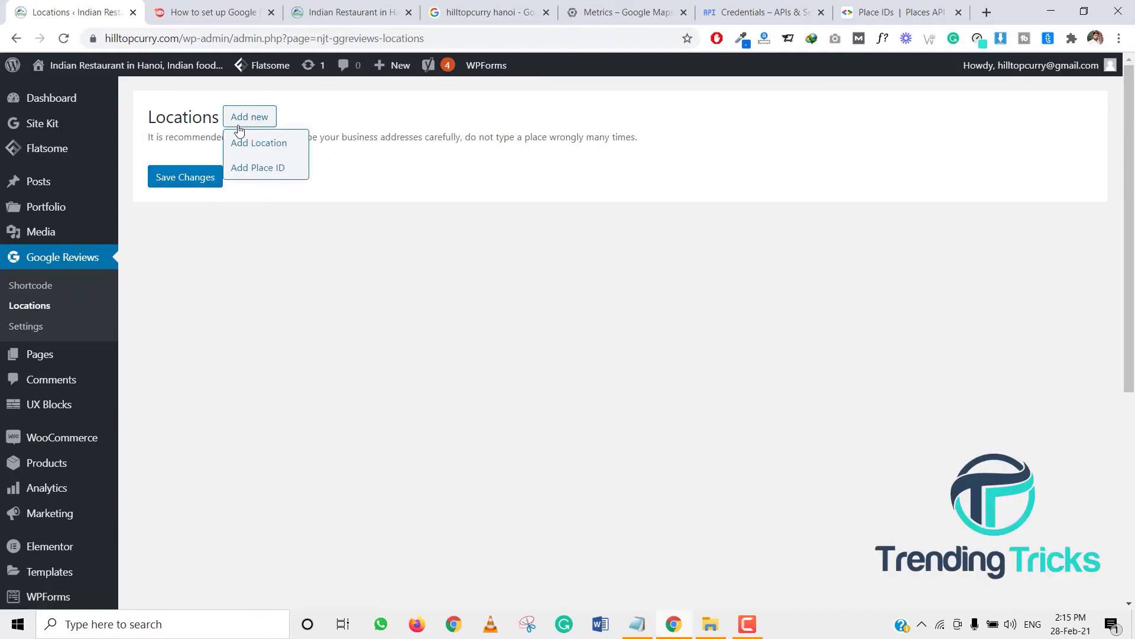
pyautogui.click(264, 167)
pyautogui.click(335, 159)
pyautogui.click(480, 219)
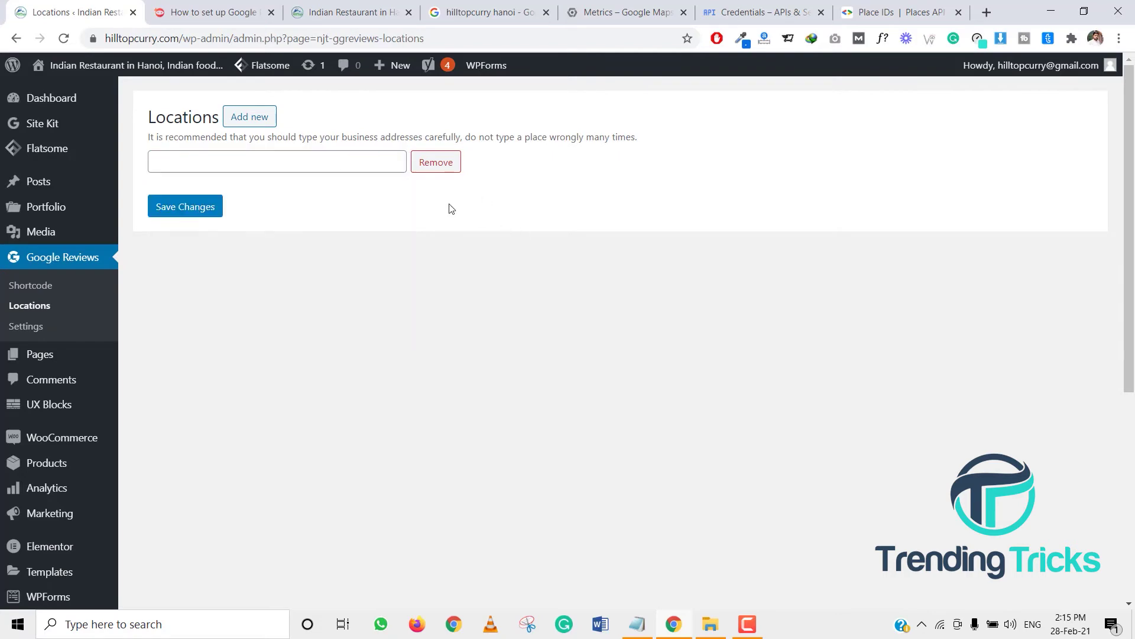
# - Copy the Place ID of Hill top curry indian restaurant from the place ID finder in the Google Maps Platform documentation
pyautogui.click(899, 12)
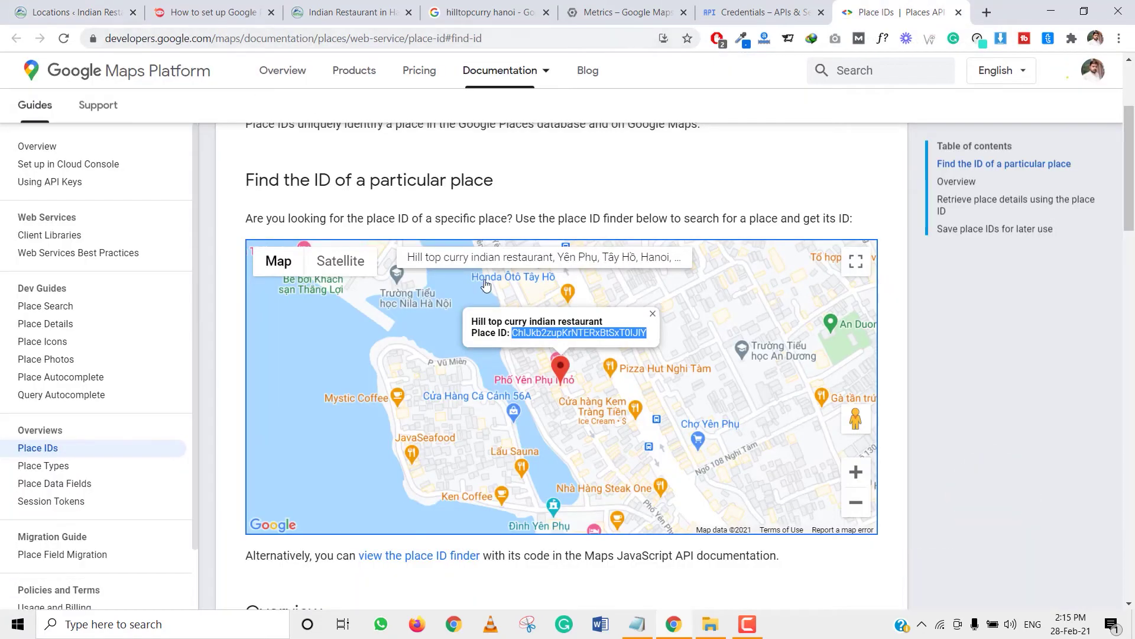
pyautogui.moveTo(410, 257); pyautogui.dragTo(604, 257)
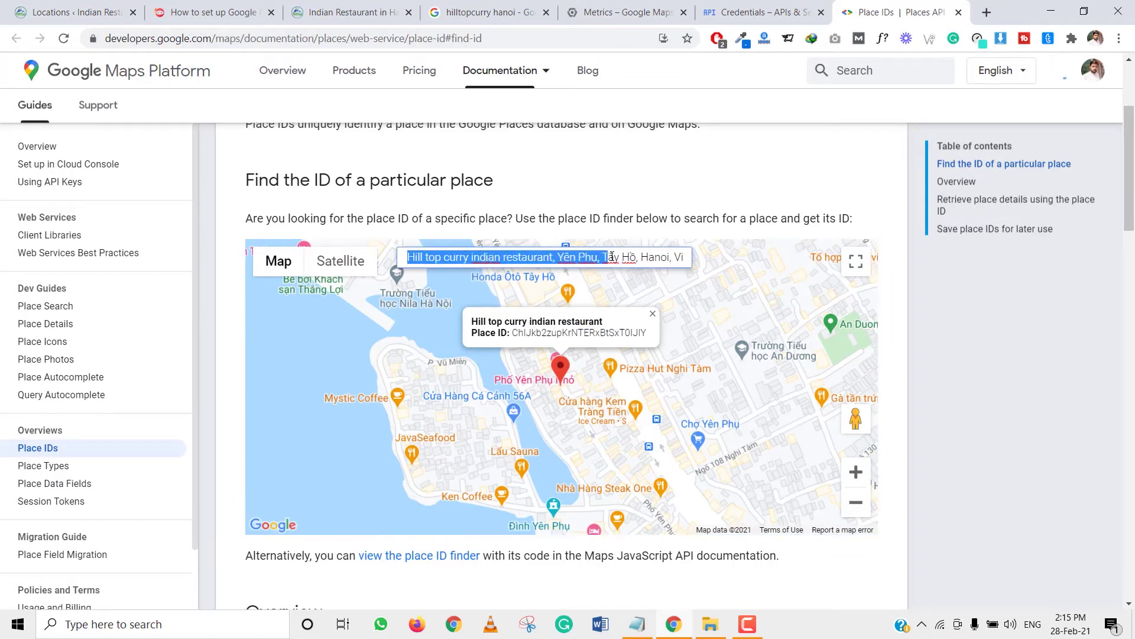
pyautogui.click(523, 339)
pyautogui.moveTo(512, 338); pyautogui.dragTo(647, 339)
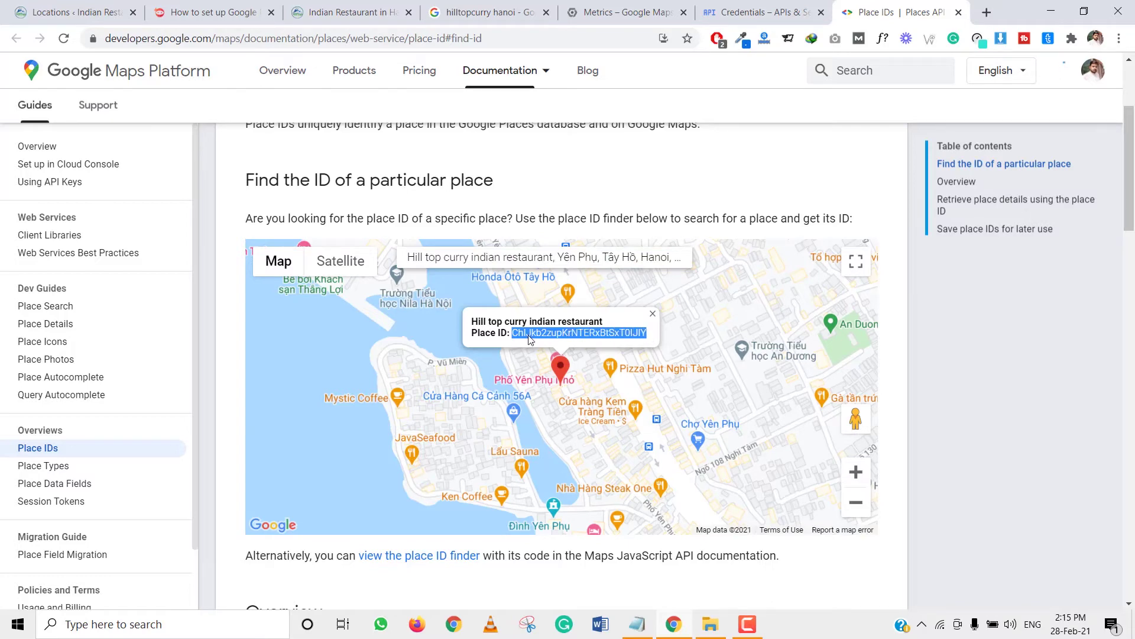
# - Save the restaurant's copied Place ID as a location in the WordPress Google Reviews plugin and get its new reviews
pyautogui.click(112, 13)
pyautogui.click(277, 158)
pyautogui.hotkey('ctrl', 'v')
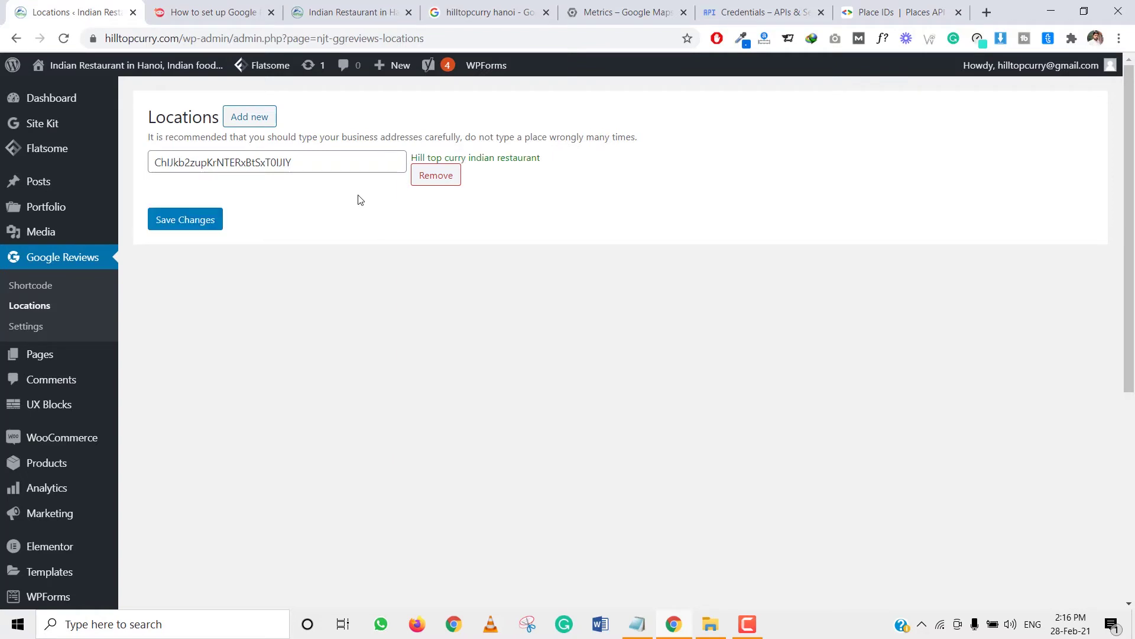
pyautogui.click(193, 227)
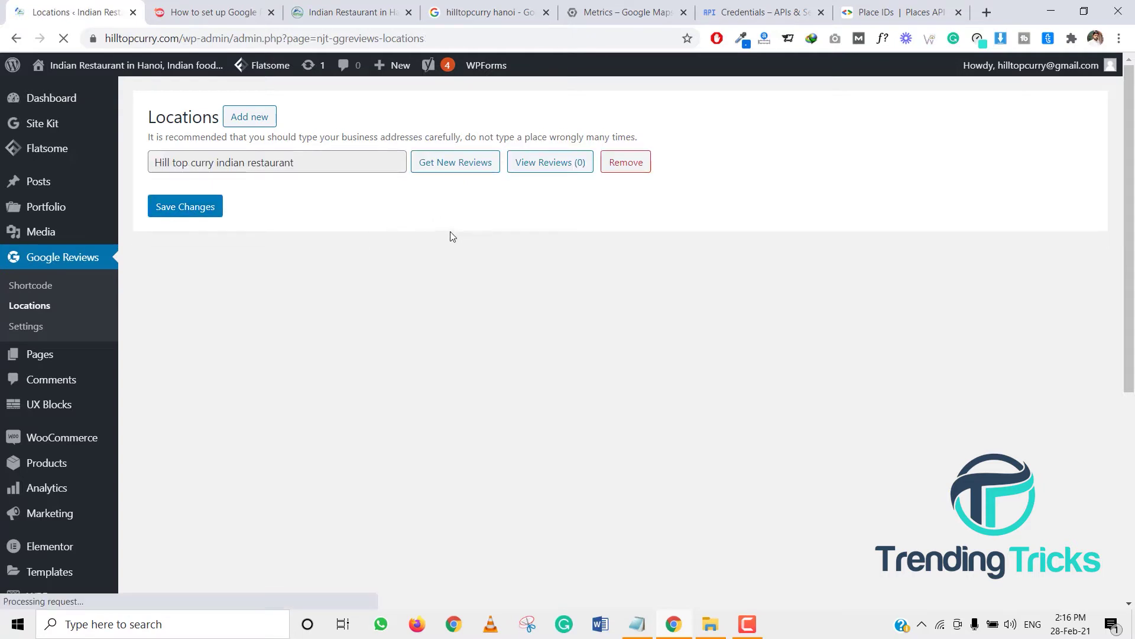
pyautogui.click(469, 167)
pyautogui.click(633, 122)
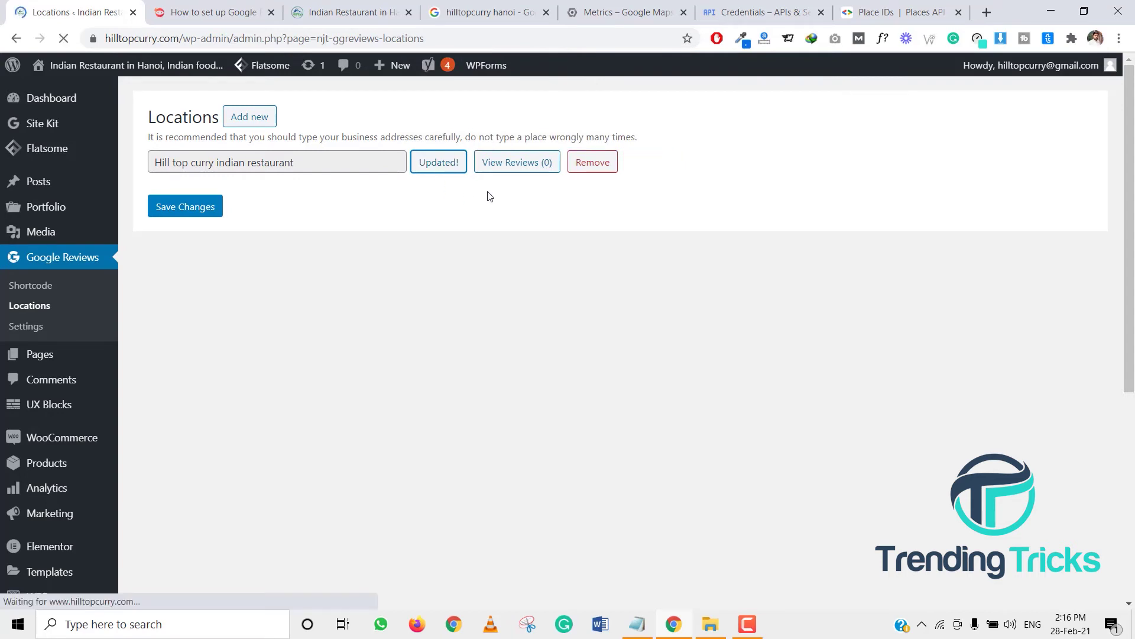
# - In the Google Reviews shortcode settings, select Hill top curry indian restaurant, a minimum rating of 5 Stars, and a limit of 20 reviews
pyautogui.click(30, 285)
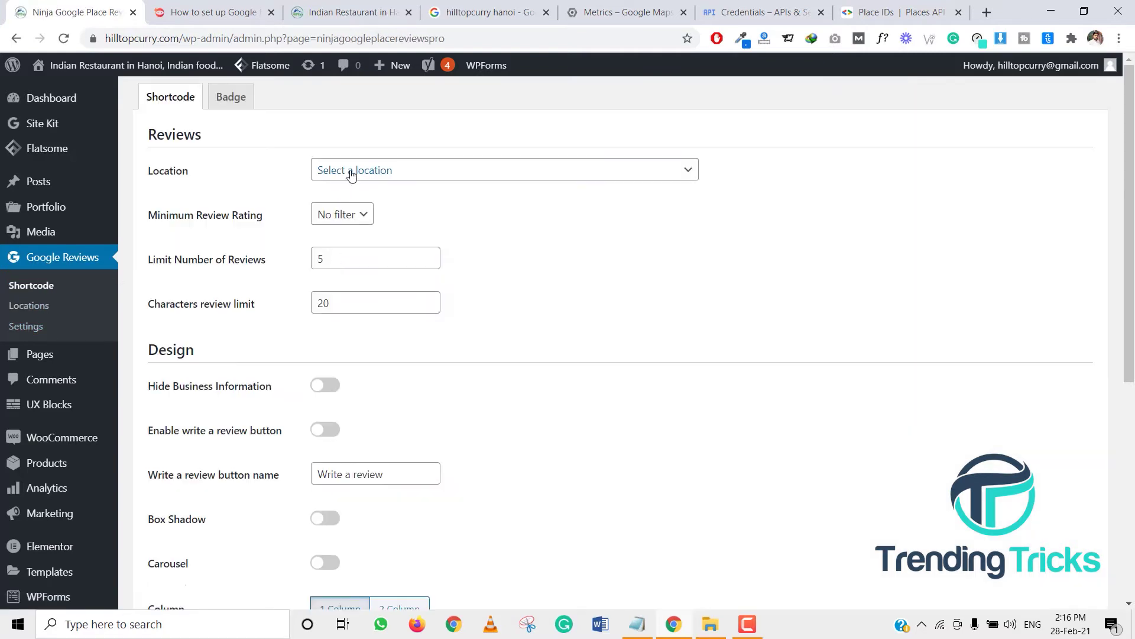
pyautogui.click(351, 173)
pyautogui.click(361, 202)
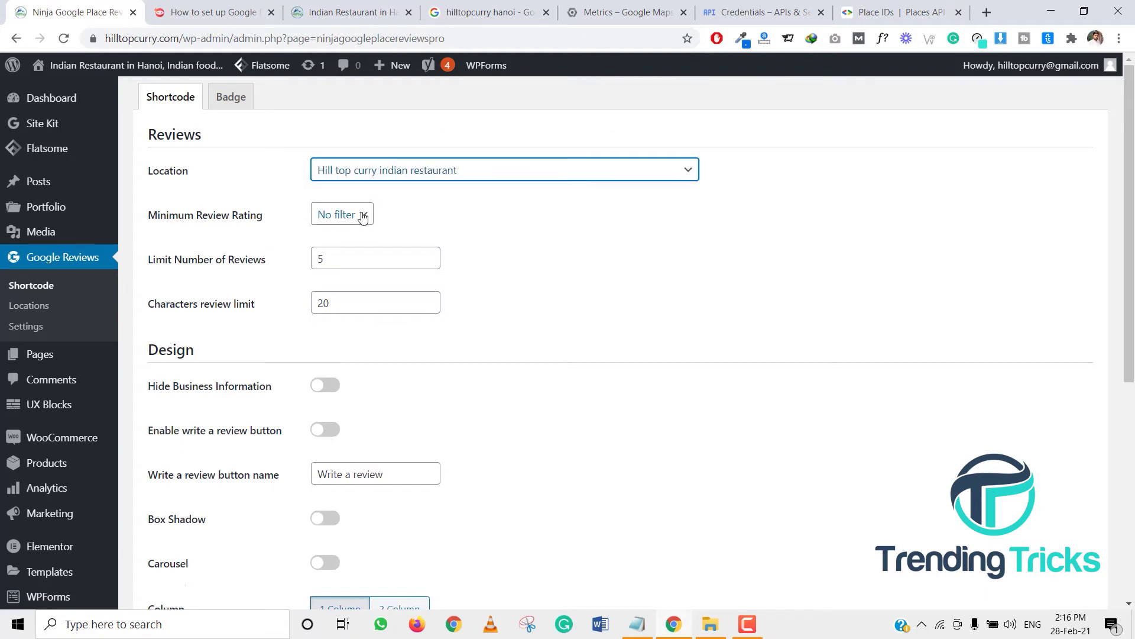
pyautogui.click(365, 217)
pyautogui.click(352, 247)
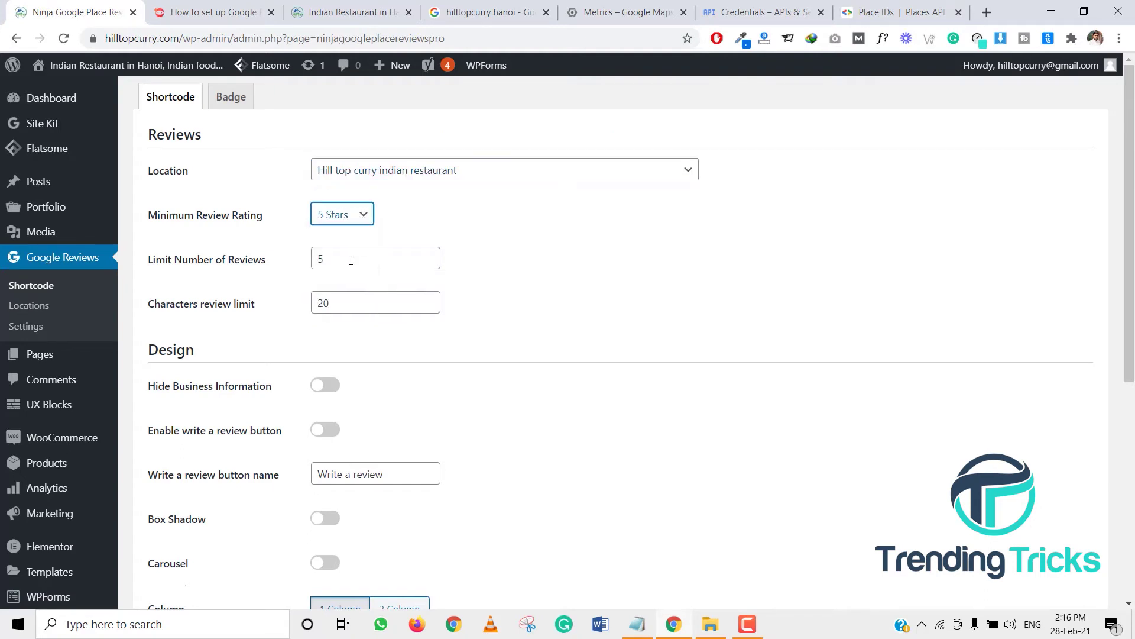
pyautogui.click(319, 259)
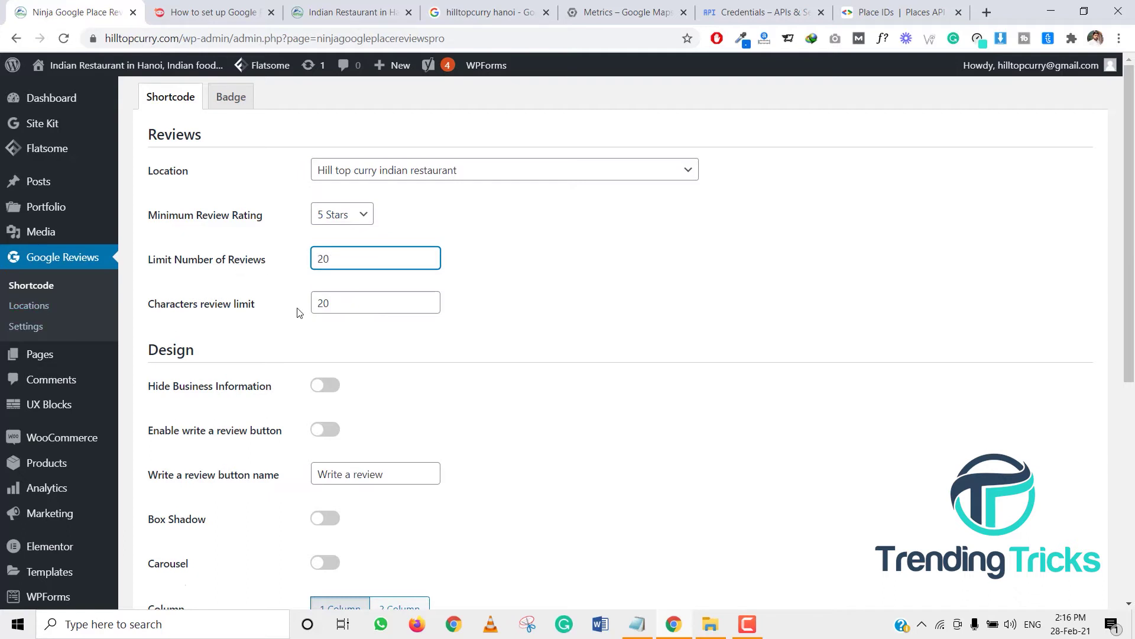
# - Enable the write a review button, Box Shadow, and Carousel in the shortcode's design options
pyautogui.scroll(-2, 325, 295)
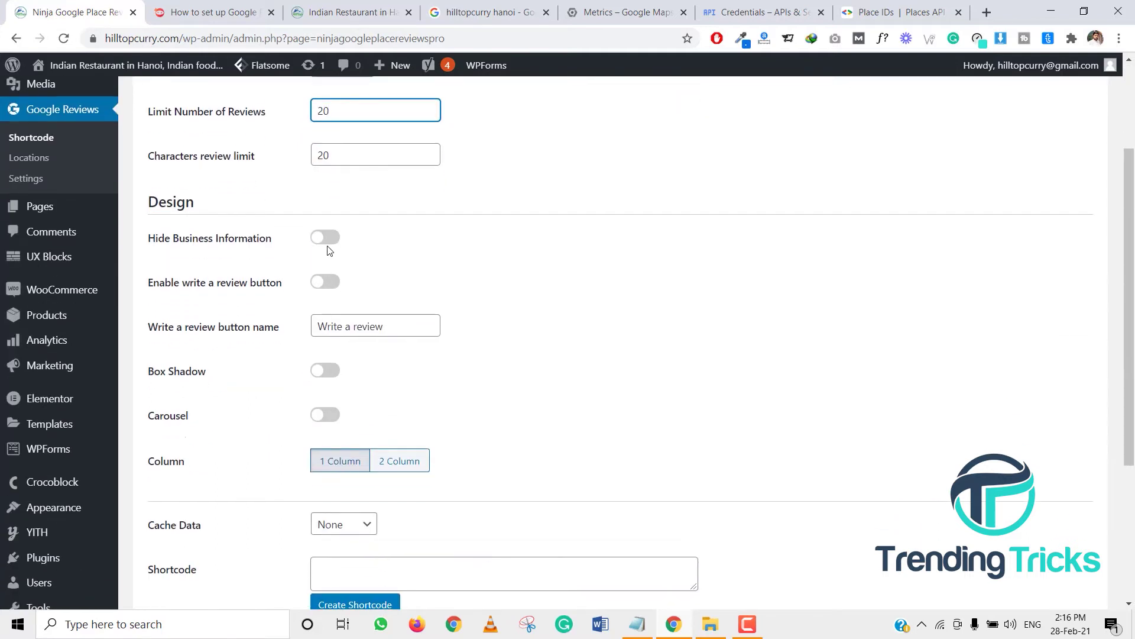
pyautogui.click(326, 283)
pyautogui.scroll(-1, 370, 328)
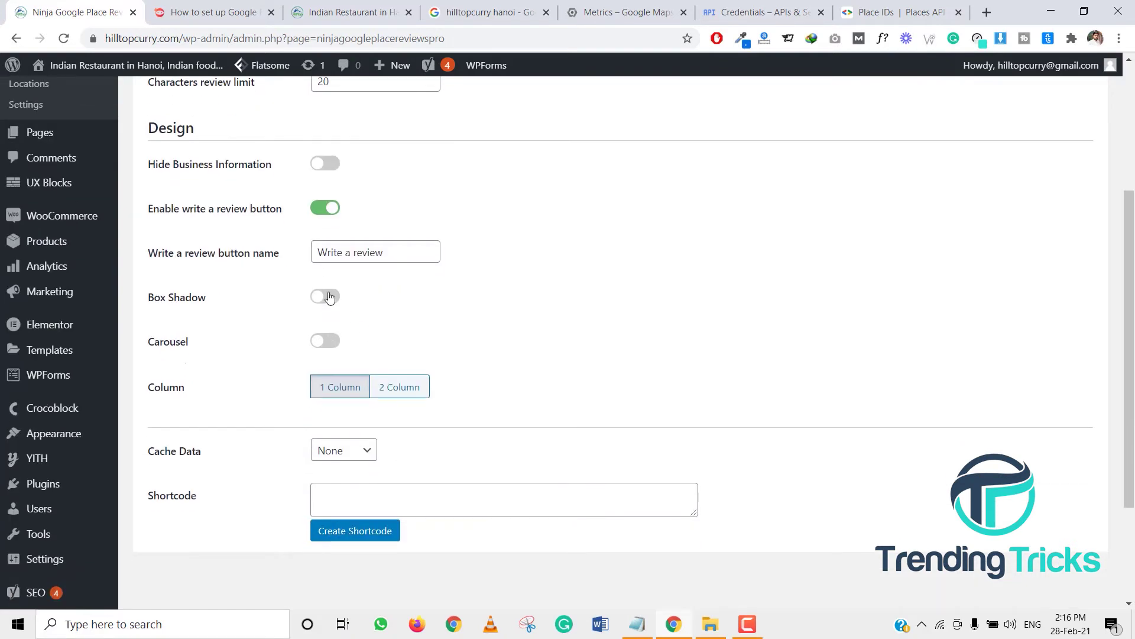
pyautogui.click(328, 298)
pyautogui.click(326, 341)
# - Set the carousel autoplay speed to 2000 ms and enable Carousel autoplay
pyautogui.scroll(-2, 331, 332)
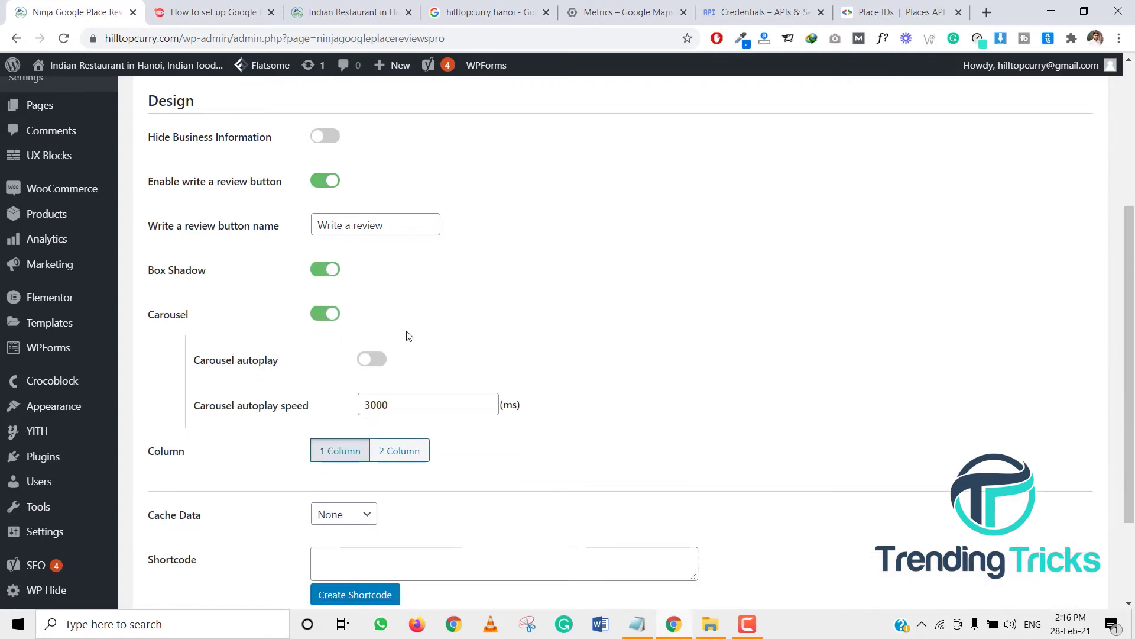
pyautogui.moveTo(372, 287); pyautogui.dragTo(355, 290)
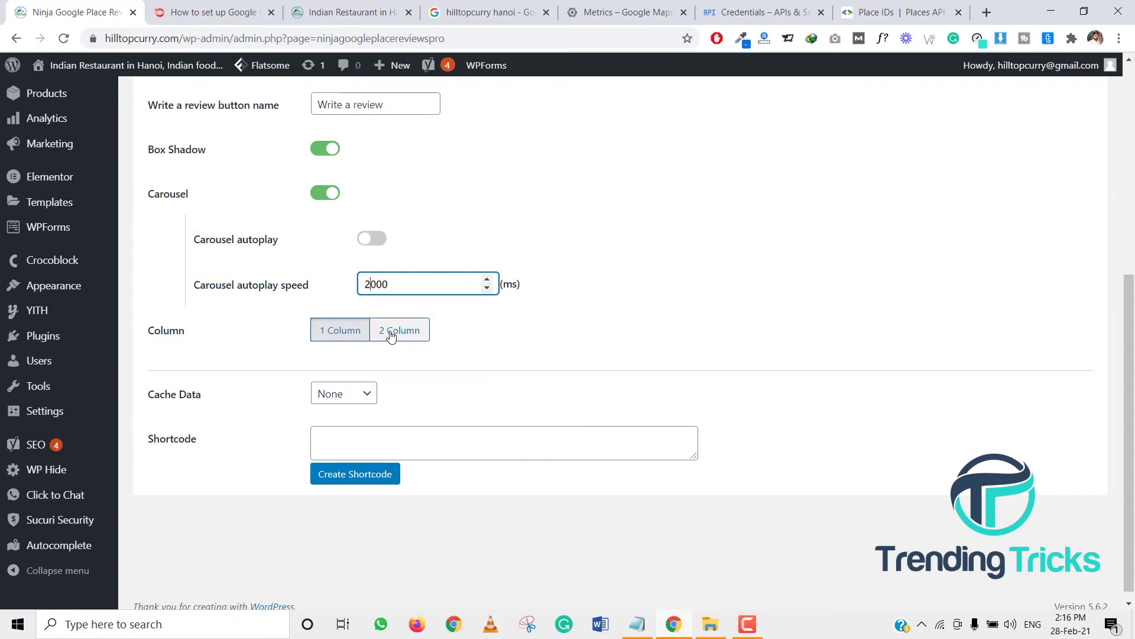
pyautogui.write('2')
pyautogui.click(371, 238)
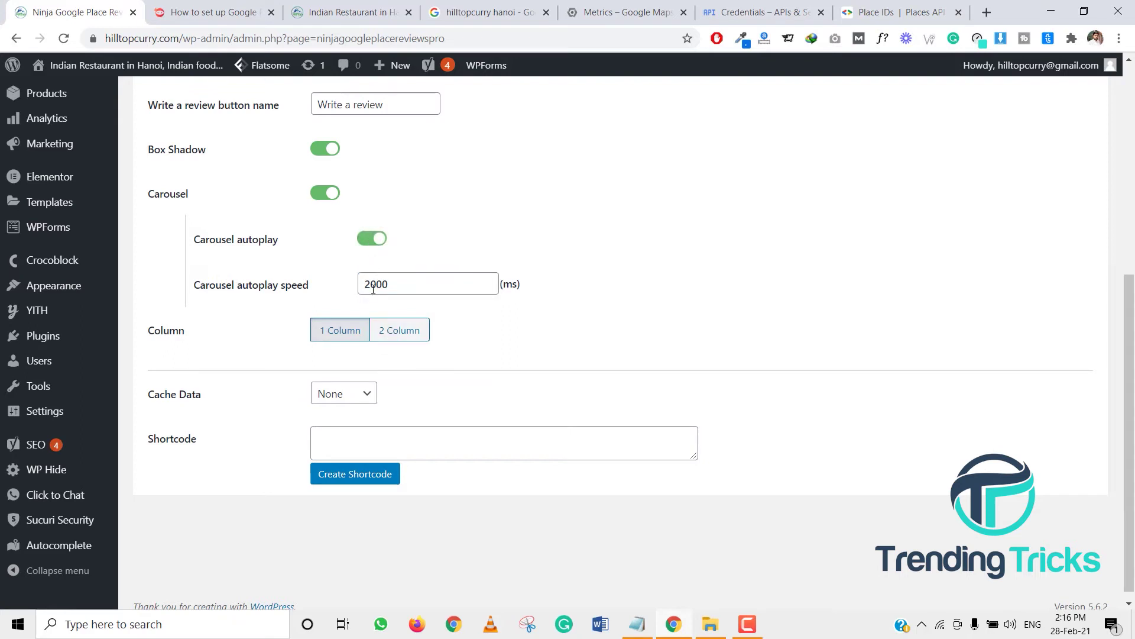
# - Generate the reviews shortcode with the current settings and copy its full text
pyautogui.scroll(-1, 372, 337)
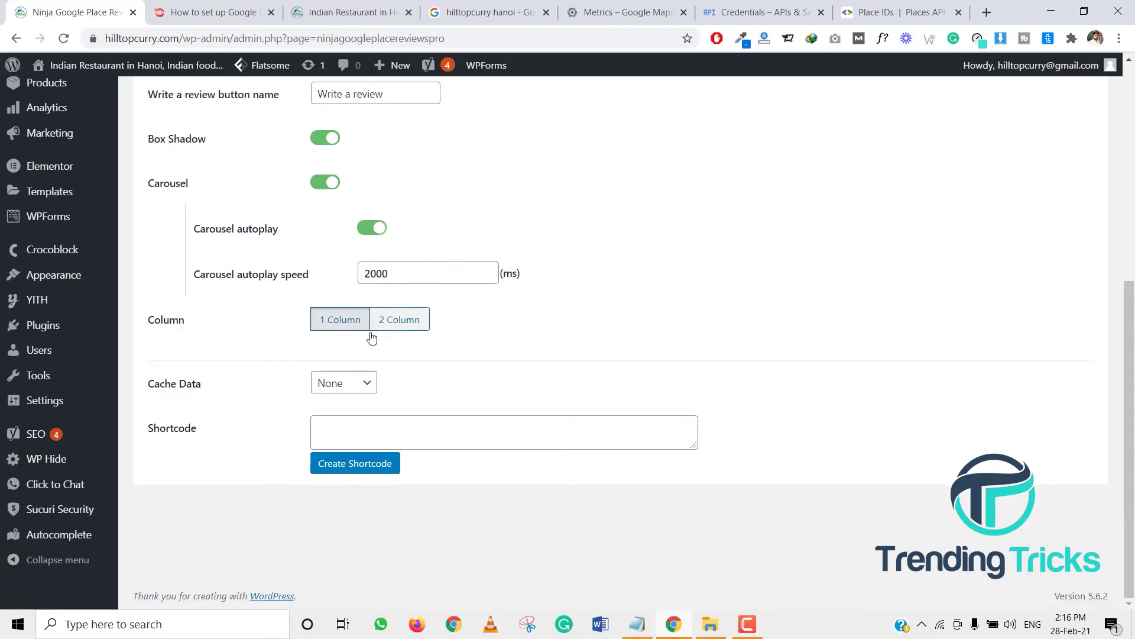
pyautogui.click(357, 466)
pyautogui.click(385, 440)
pyautogui.hotkey('ctrl', 'a')
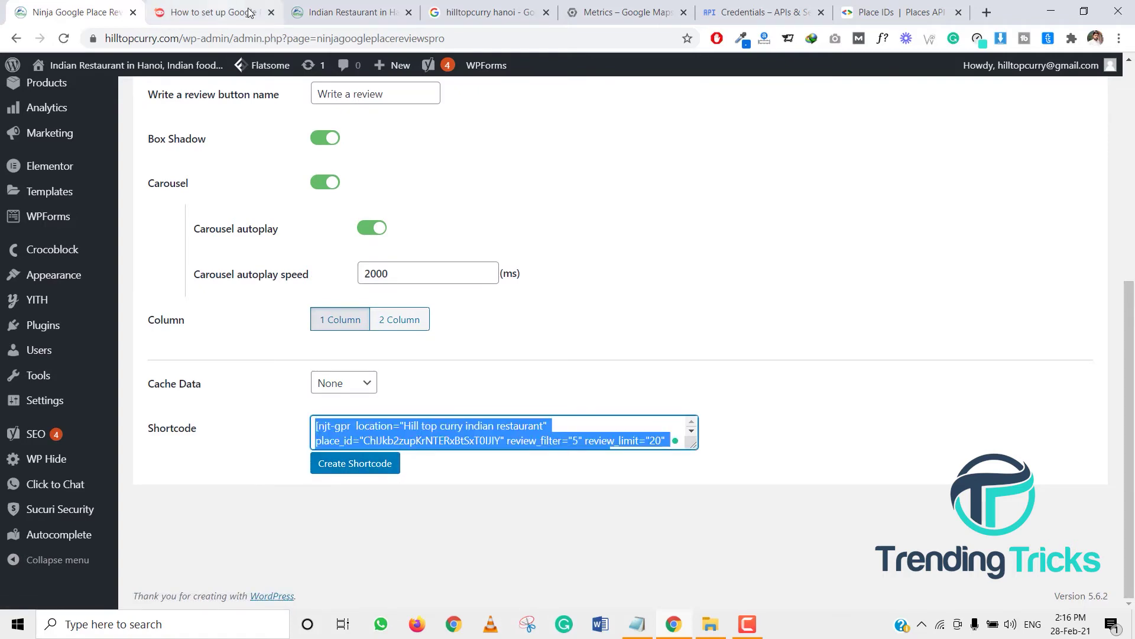
# - Open the restaurant website's home page in the Elementor editor
pyautogui.click(328, 10)
pyautogui.scroll(6, 420, 211)
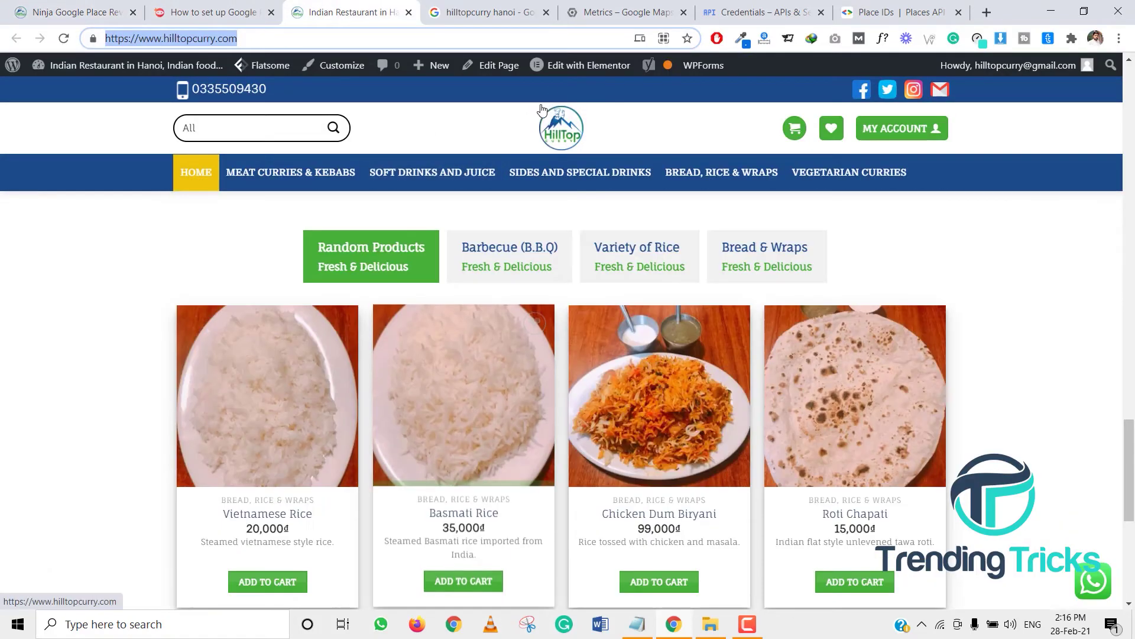
pyautogui.click(568, 68)
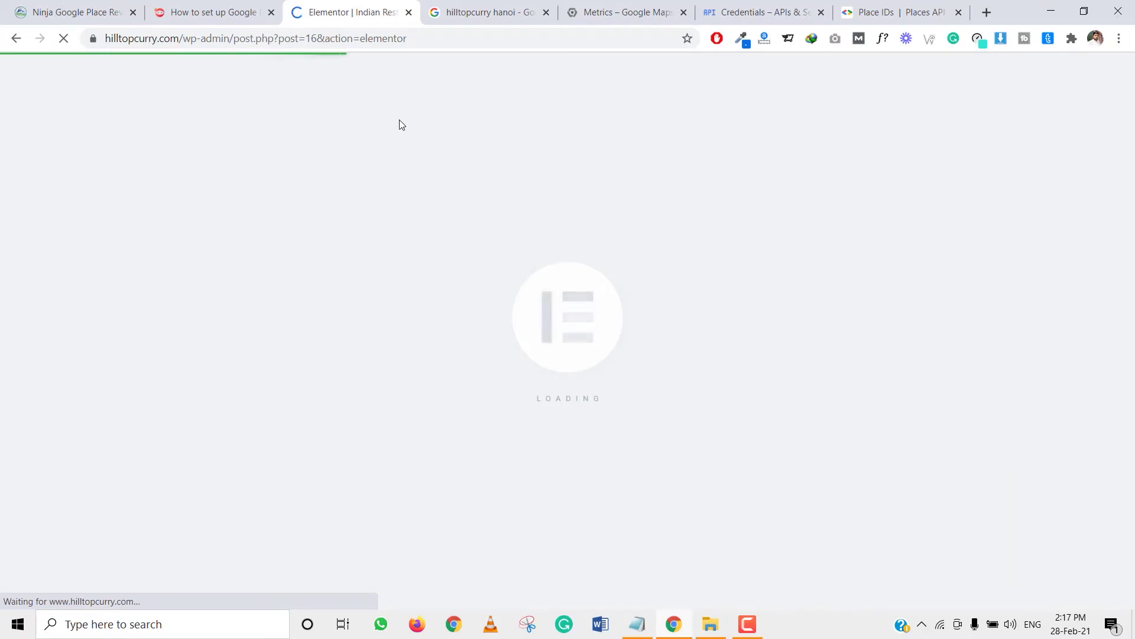
# - Dismiss the new API key dialog on the Google Cloud credentials page and check which Google account is signed in
pyautogui.click(764, 11)
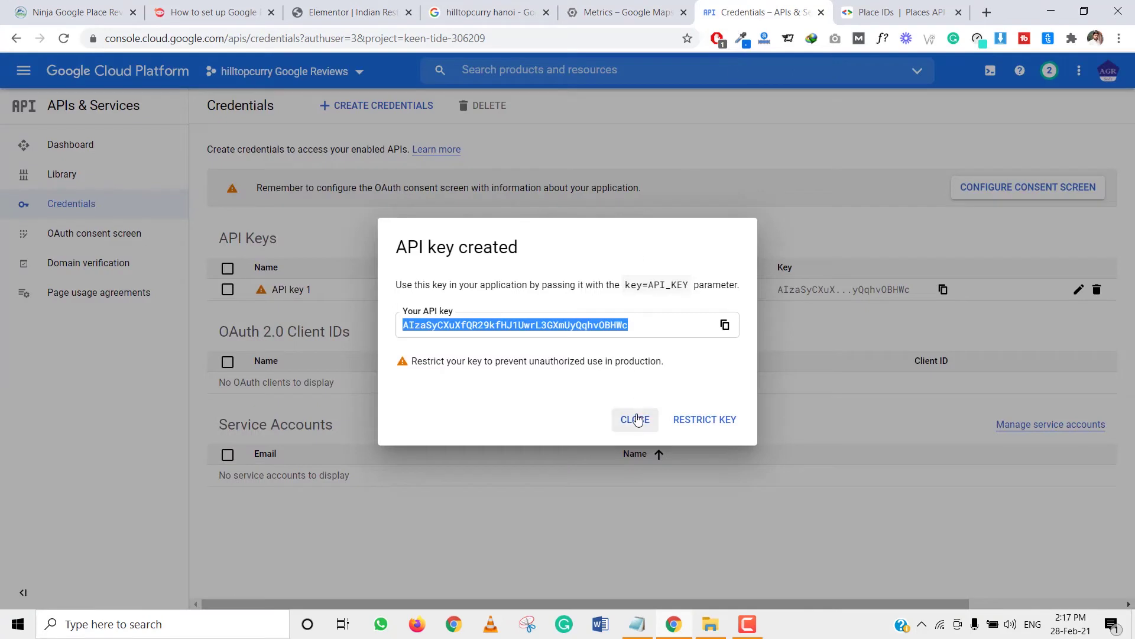
pyautogui.click(634, 419)
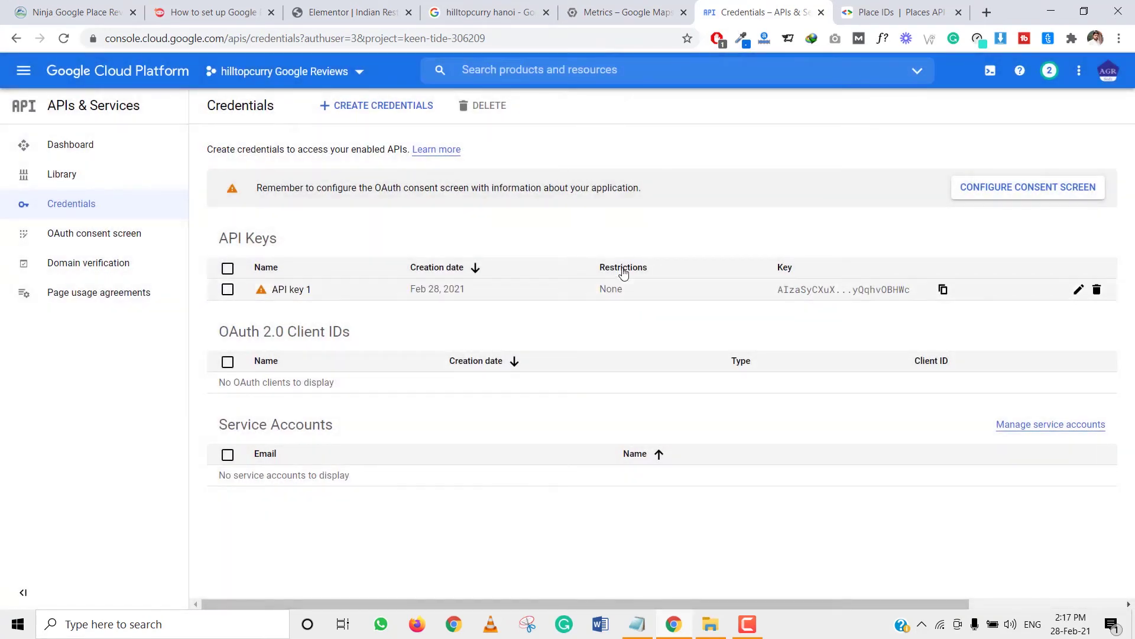
pyautogui.click(1102, 75)
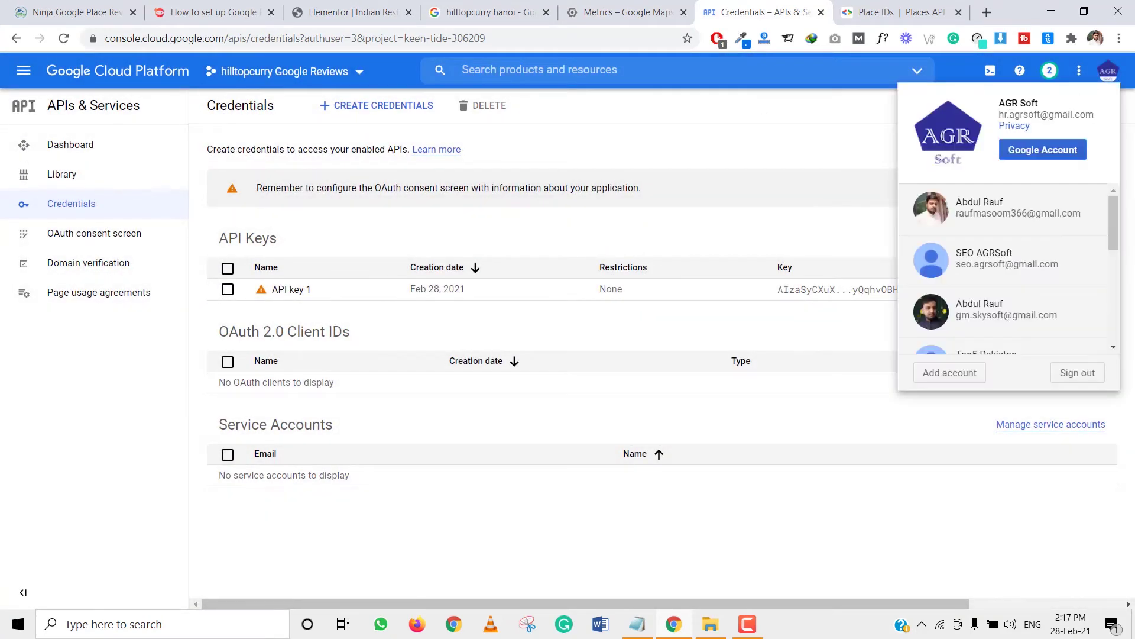
pyautogui.click(110, 385)
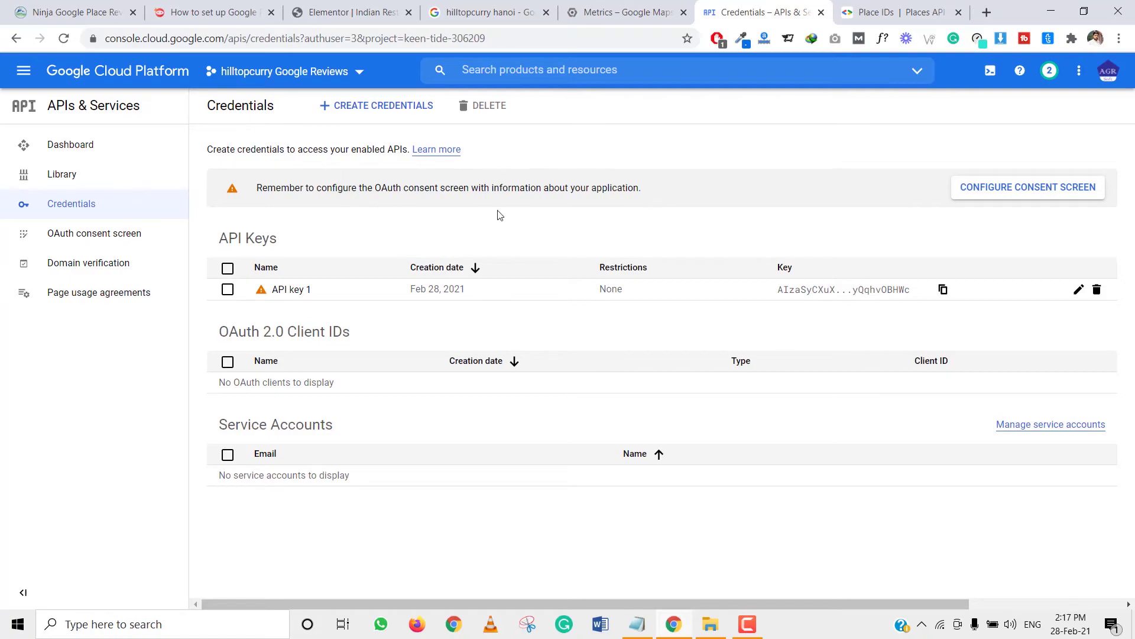
# - In the Elementor home page editor, add a new single-column section below the product listings
pyautogui.click(349, 12)
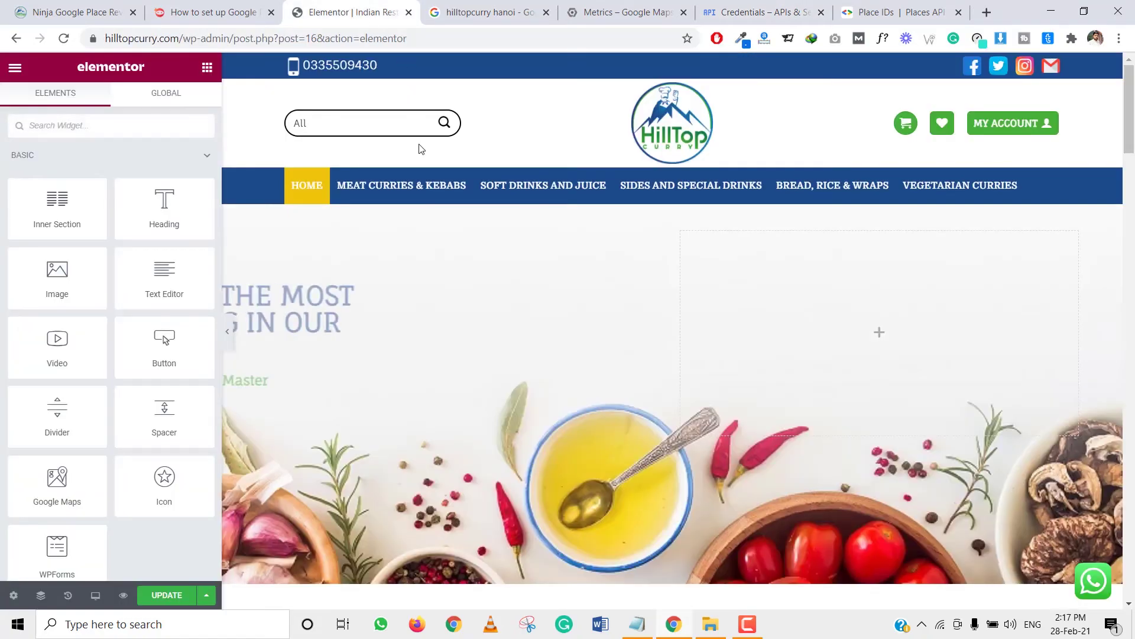
pyautogui.scroll(-2, 441, 286)
pyautogui.scroll(-15, 512, 320)
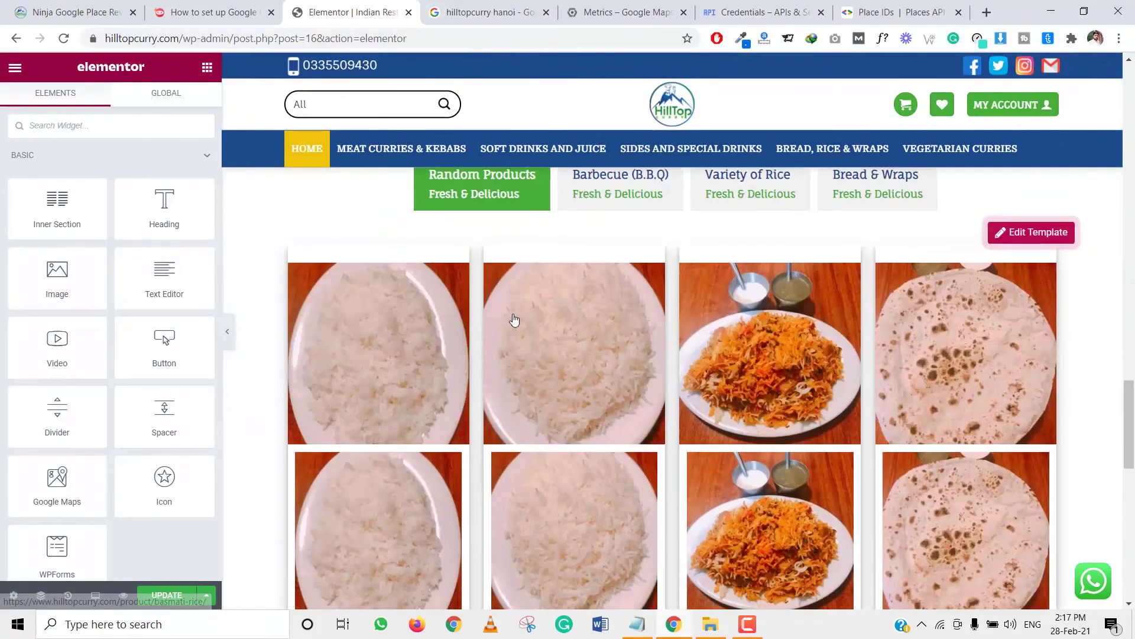
pyautogui.scroll(-5, 513, 317)
pyautogui.scroll(3, 513, 314)
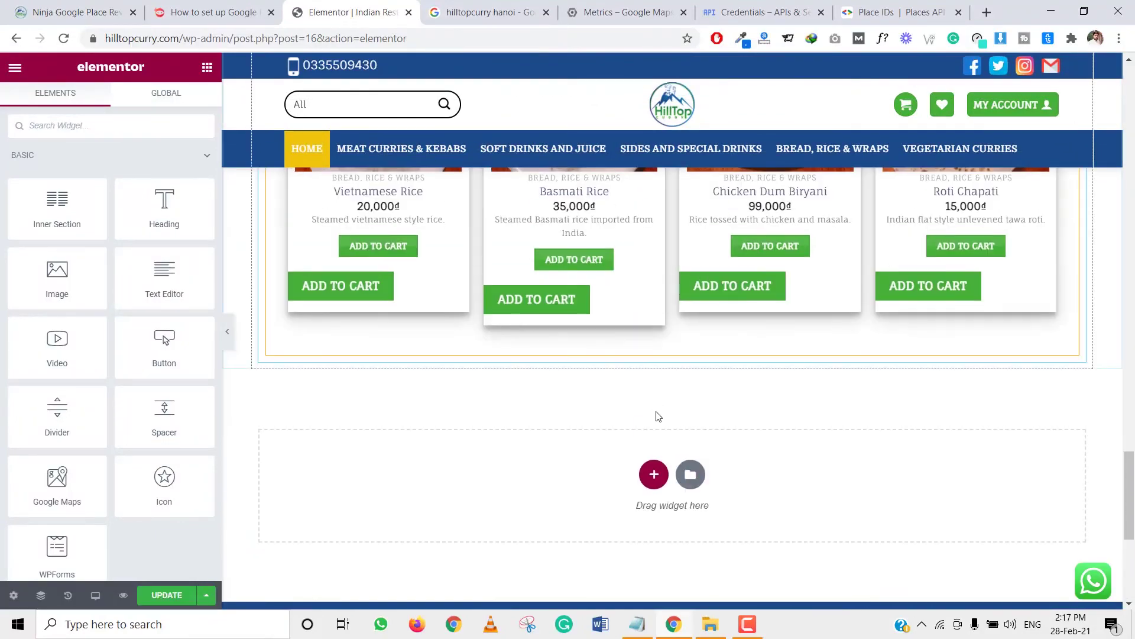
pyautogui.click(654, 474)
pyautogui.click(473, 513)
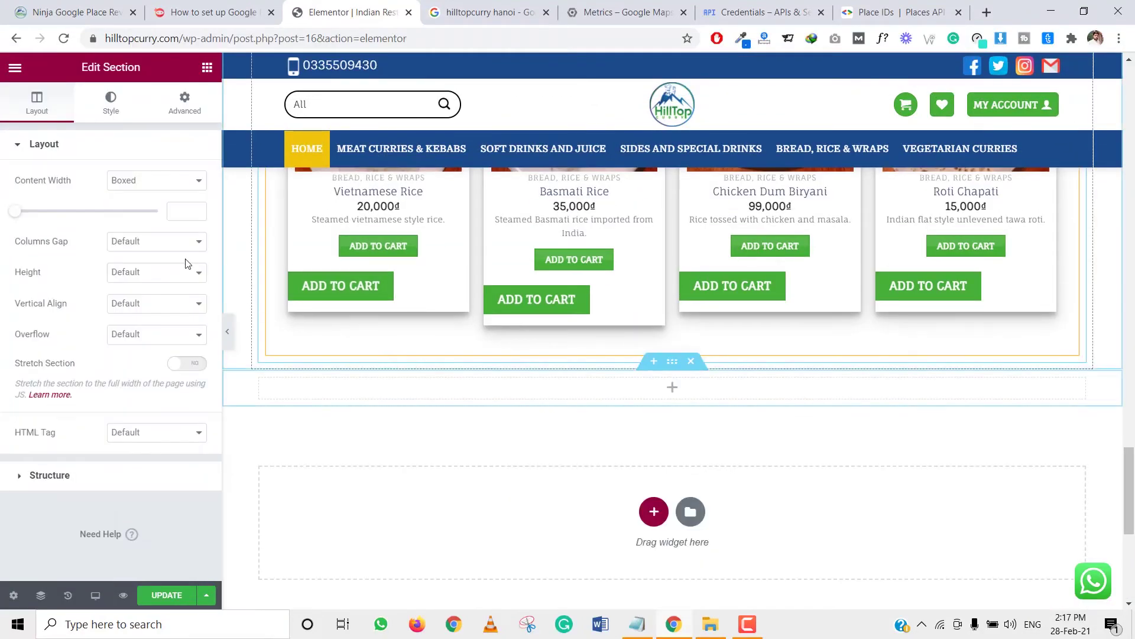
# - Place a Shortcode widget in the new section, paste the copied reviews shortcode into it, and apply the change
pyautogui.click(15, 67)
pyautogui.click(15, 68)
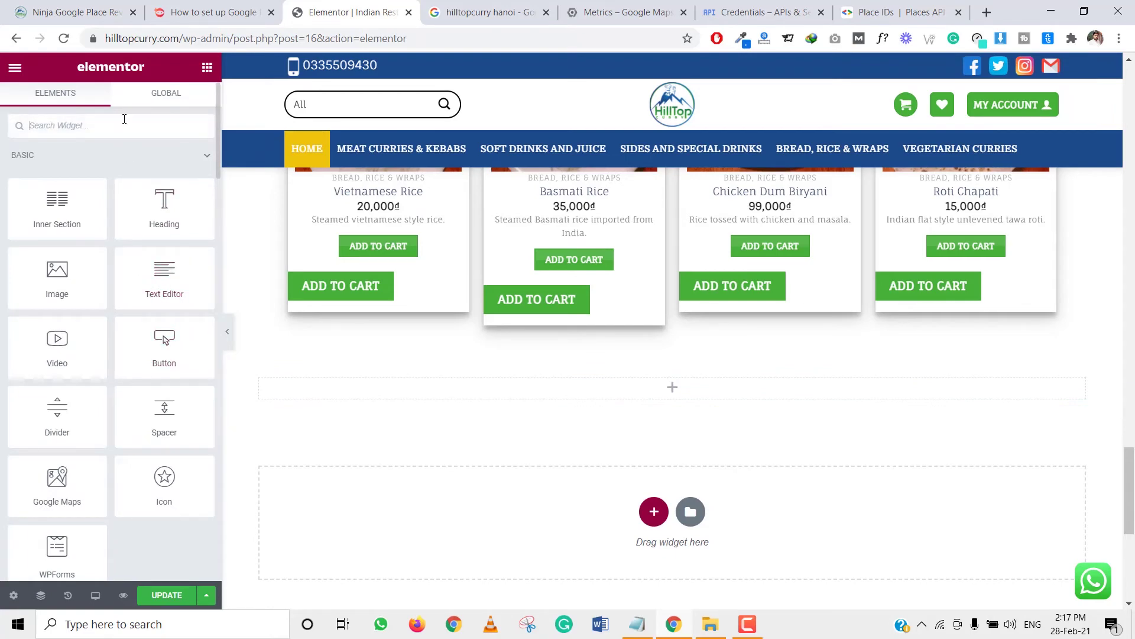
pyautogui.write('code')
pyautogui.moveTo(57, 177); pyautogui.dragTo(650, 385)
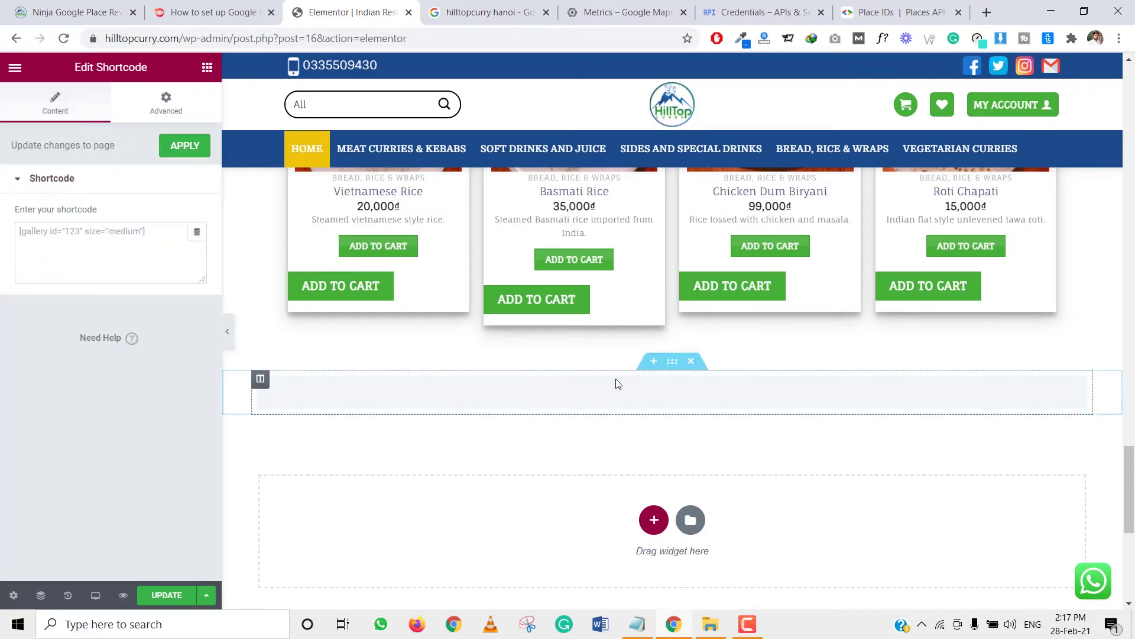
pyautogui.click(104, 256)
pyautogui.hotkey('ctrl', 'v')
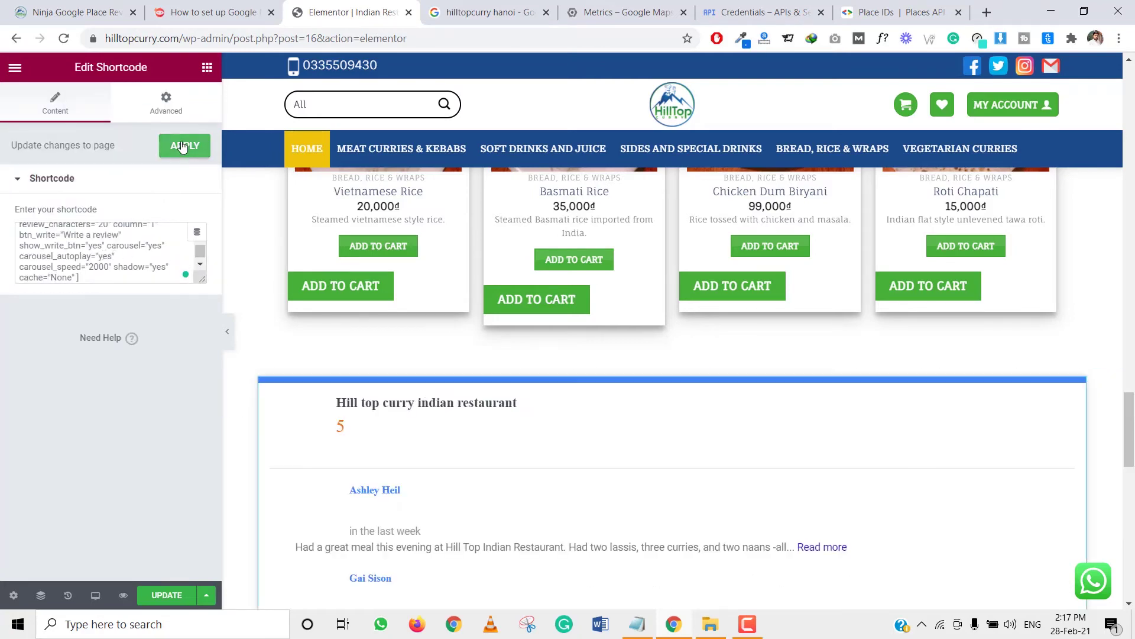
pyautogui.click(181, 146)
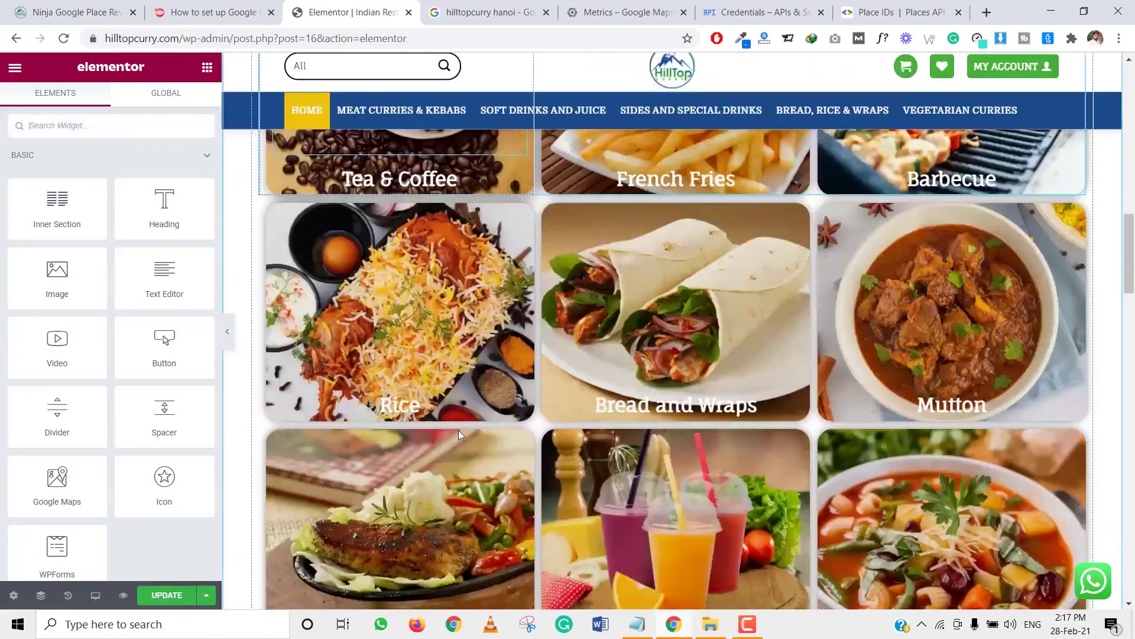
# - Check the reviews block in the editor, then update the home page and open its preview
pyautogui.scroll(-15, 458, 429)
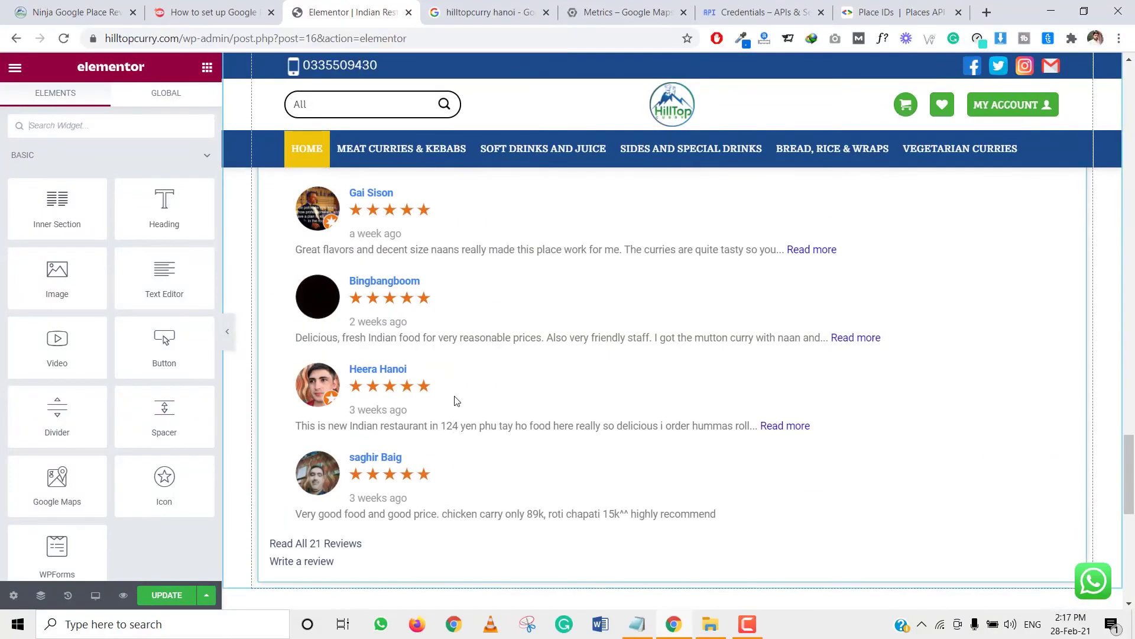
pyautogui.scroll(-5, 467, 334)
pyautogui.click(169, 595)
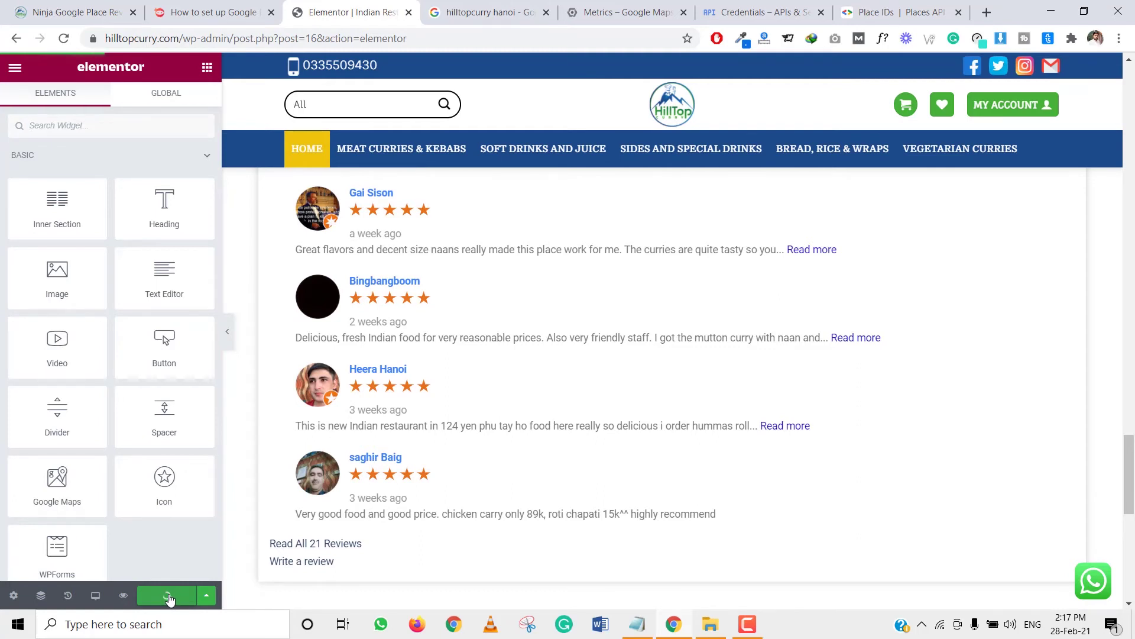
pyautogui.click(122, 595)
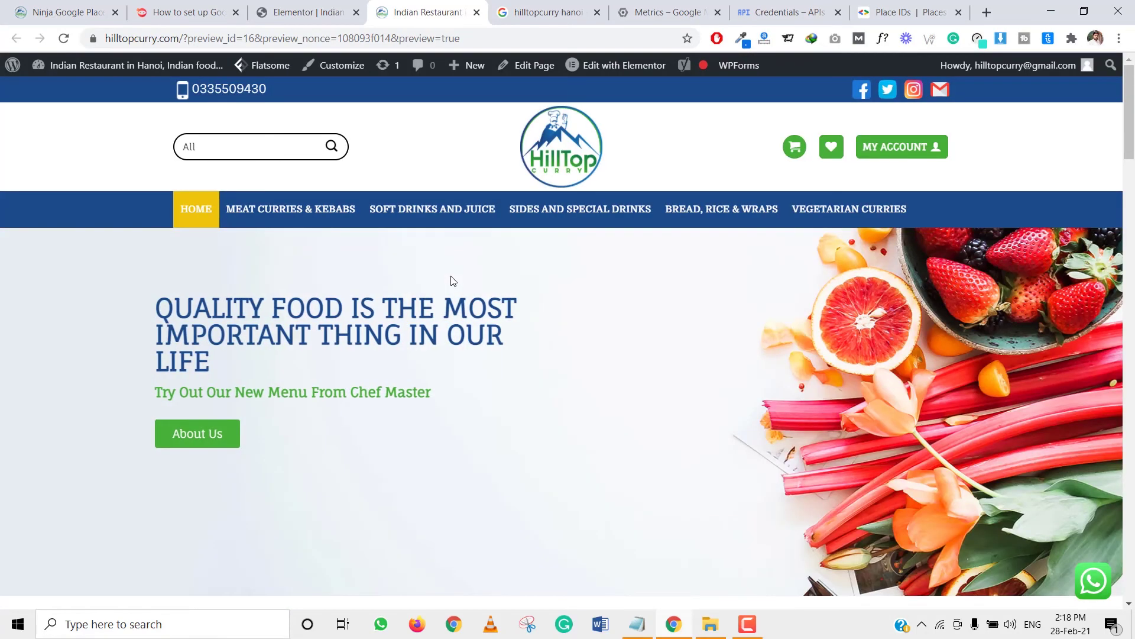
# - Browse the Google reviews carousel on the previewed home page and open its write a review form
pyautogui.scroll(-8, 454, 283)
pyautogui.scroll(-15, 455, 289)
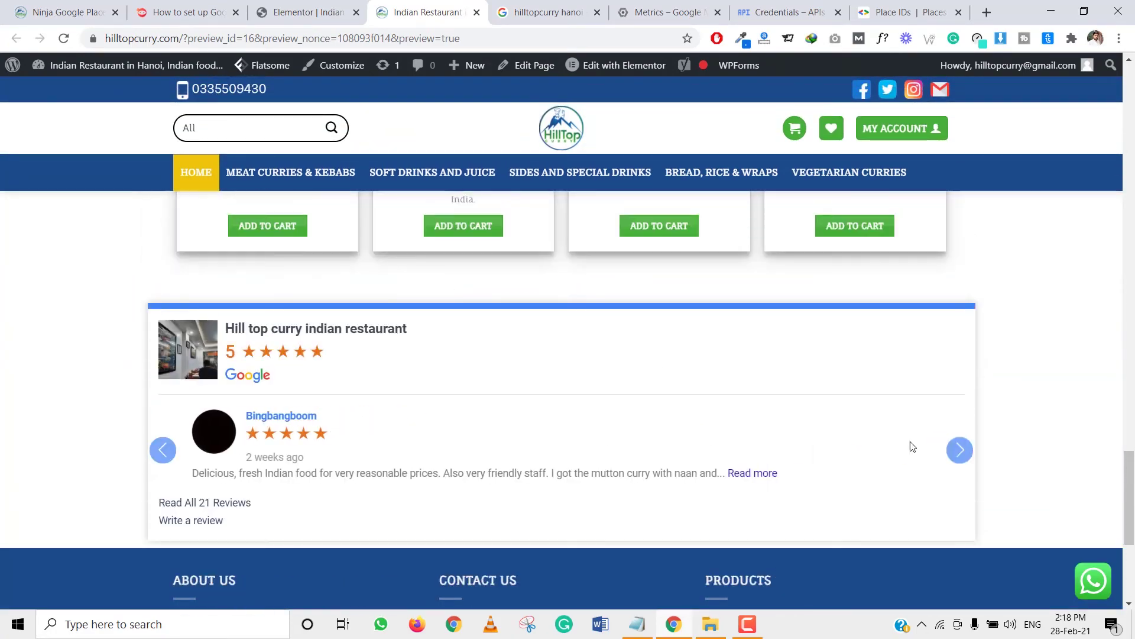
pyautogui.click(956, 455)
pyautogui.click(956, 456)
pyautogui.click(954, 456)
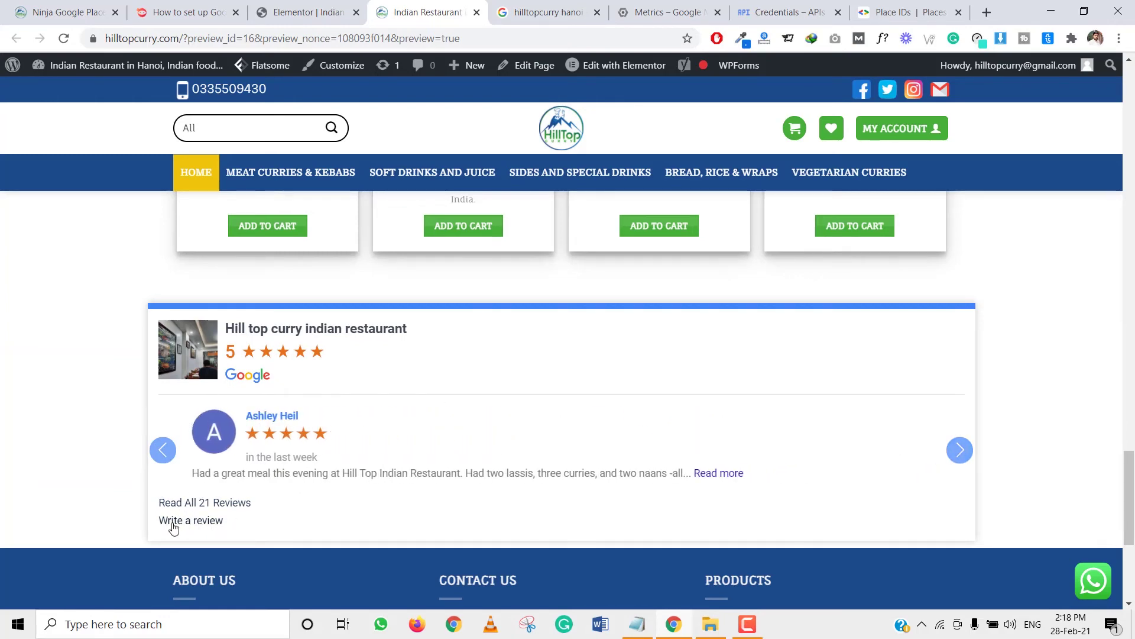
pyautogui.click(217, 522)
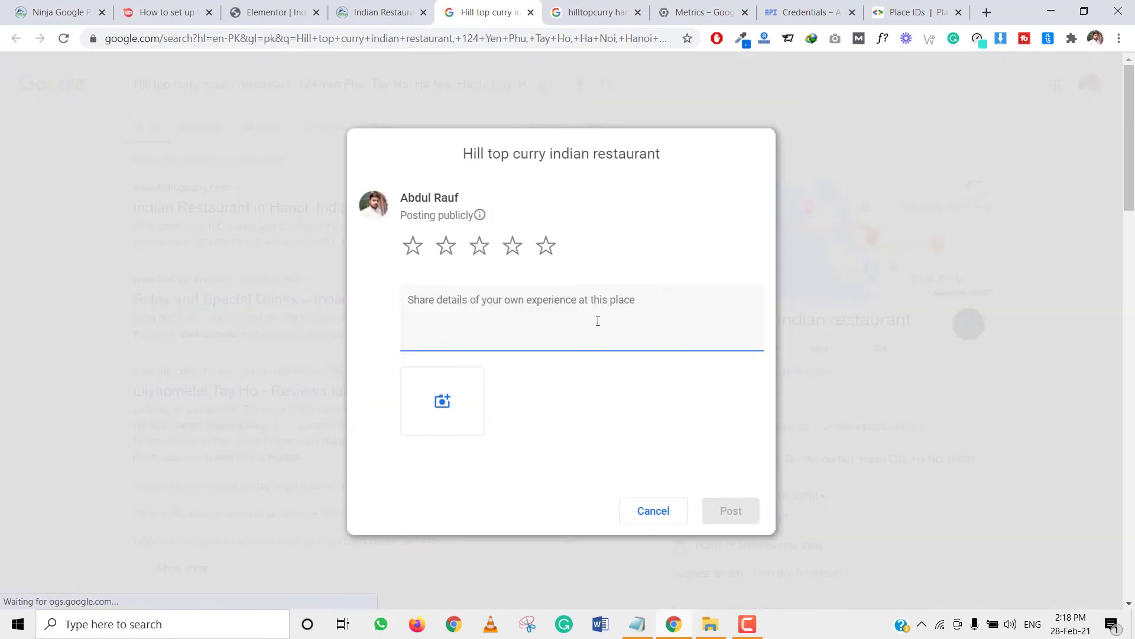
# - Compare the reviews block on the site preview with the restaurant's rating and reviews in Google search
pyautogui.click(392, 10)
pyautogui.click(270, 12)
pyautogui.click(379, 12)
pyautogui.click(592, 12)
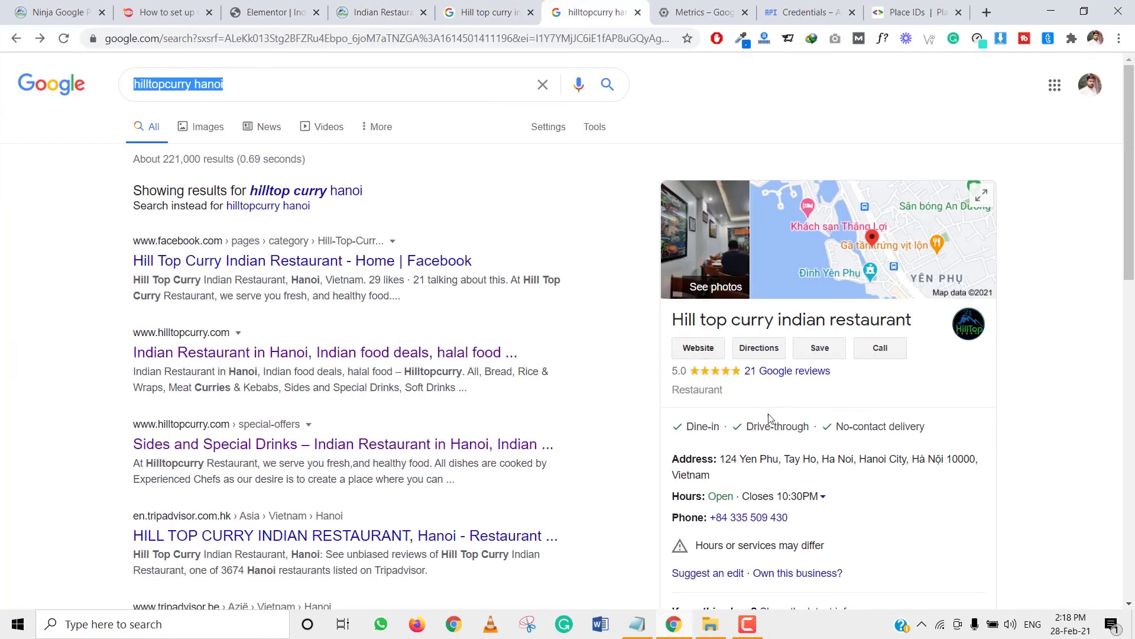
pyautogui.moveTo(865, 383); pyautogui.dragTo(743, 374)
pyautogui.click(378, 12)
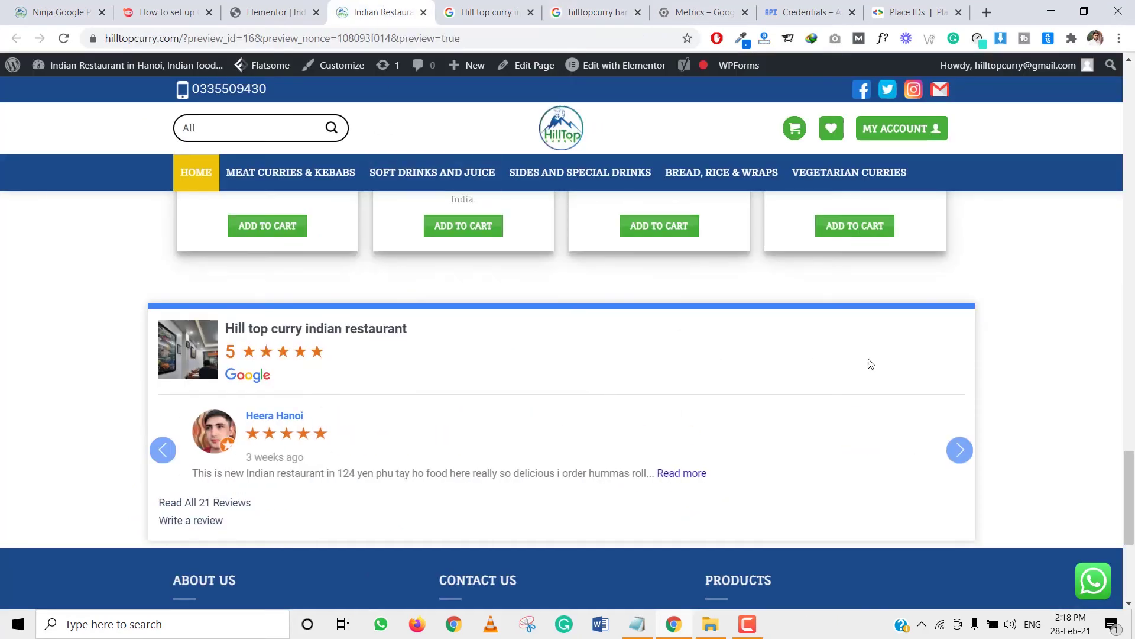
pyautogui.scroll(-2, 697, 418)
pyautogui.scroll(1, 697, 417)
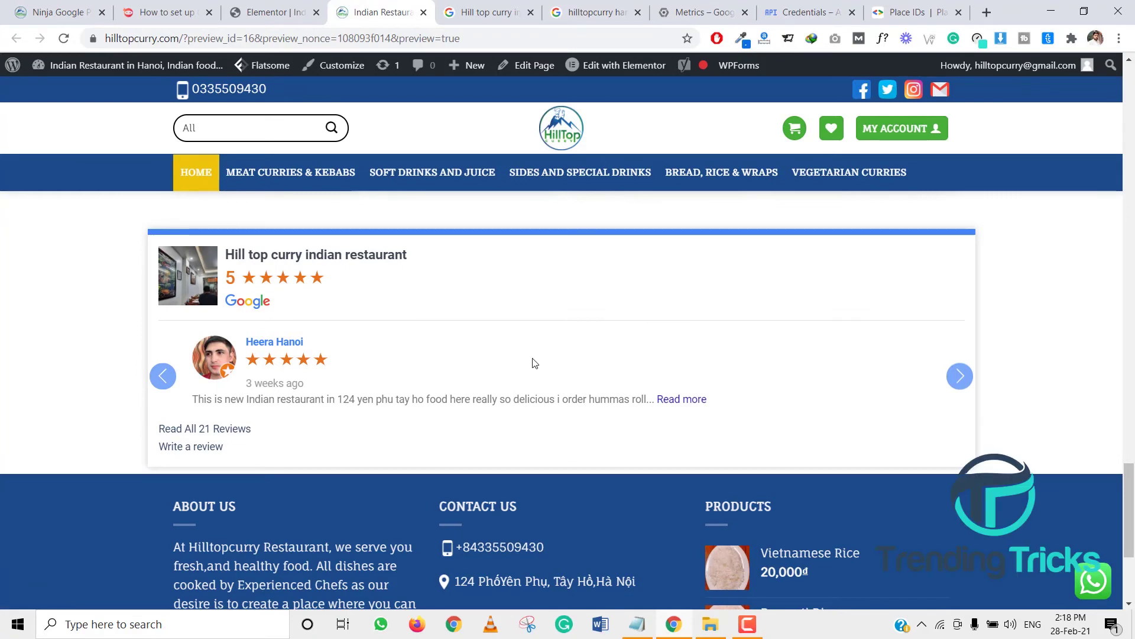
pyautogui.click(273, 11)
pyautogui.click(383, 12)
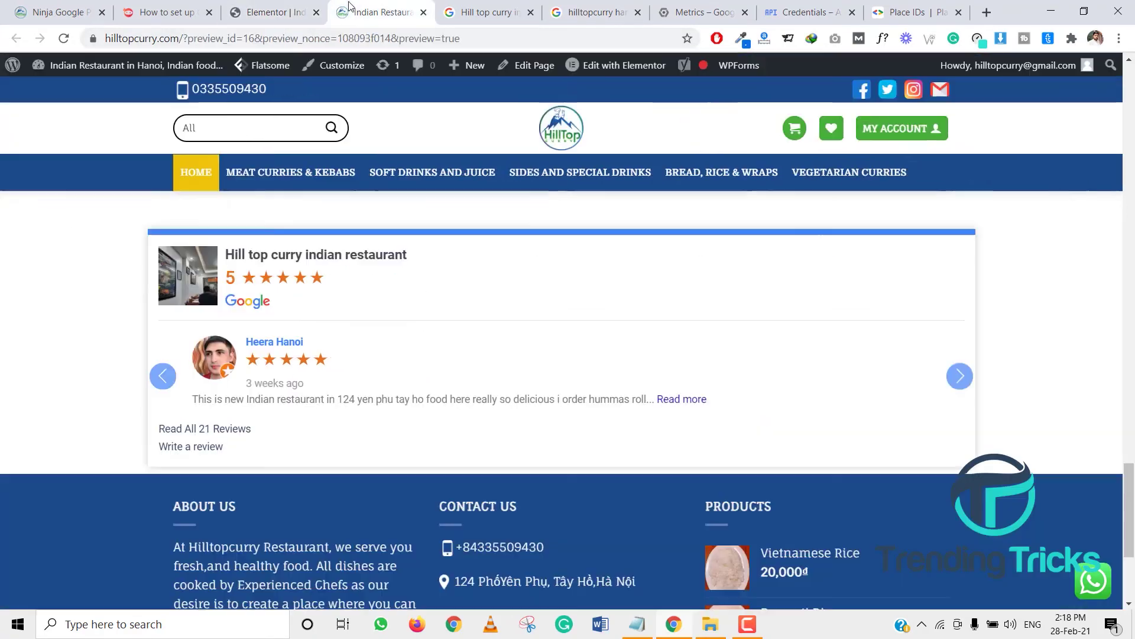
pyautogui.click(167, 12)
# - In the Google Reviews plugin, create a badge shortcode for Hill top curry indian restaurant with Box Shadow enabled and Cache Data set to None
pyautogui.click(58, 12)
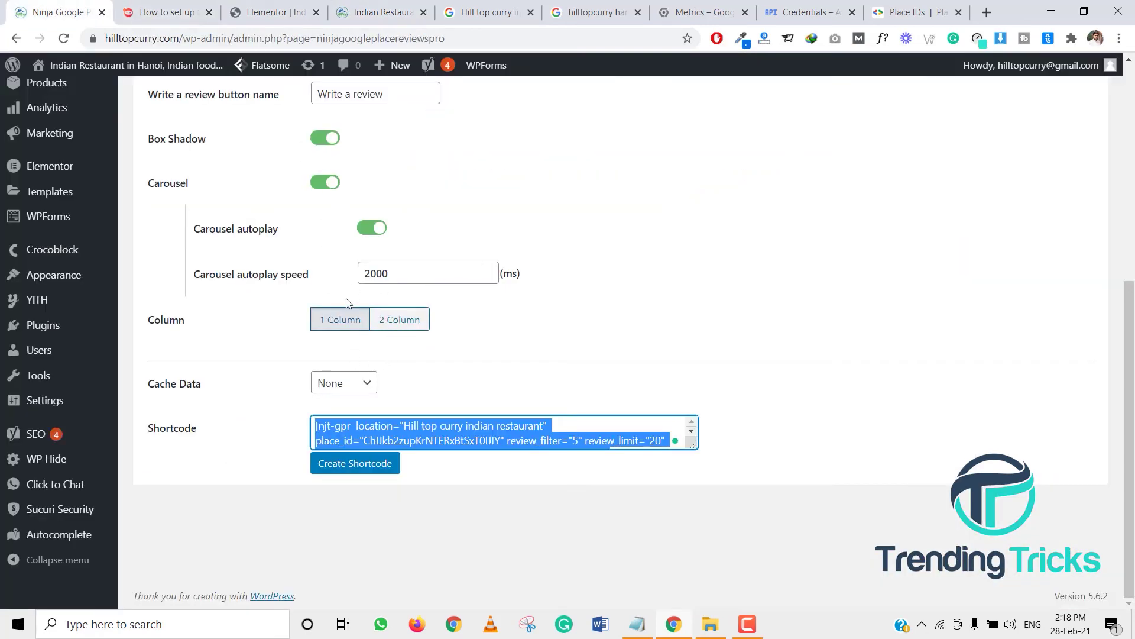
pyautogui.scroll(4, 347, 302)
pyautogui.scroll(3, 349, 307)
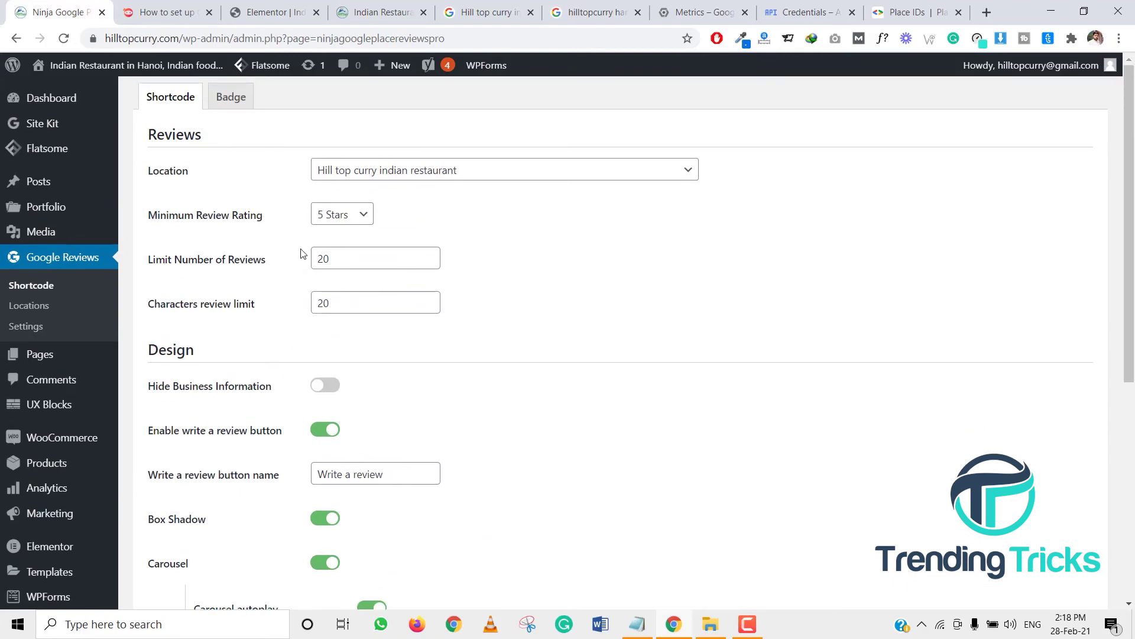
pyautogui.click(232, 99)
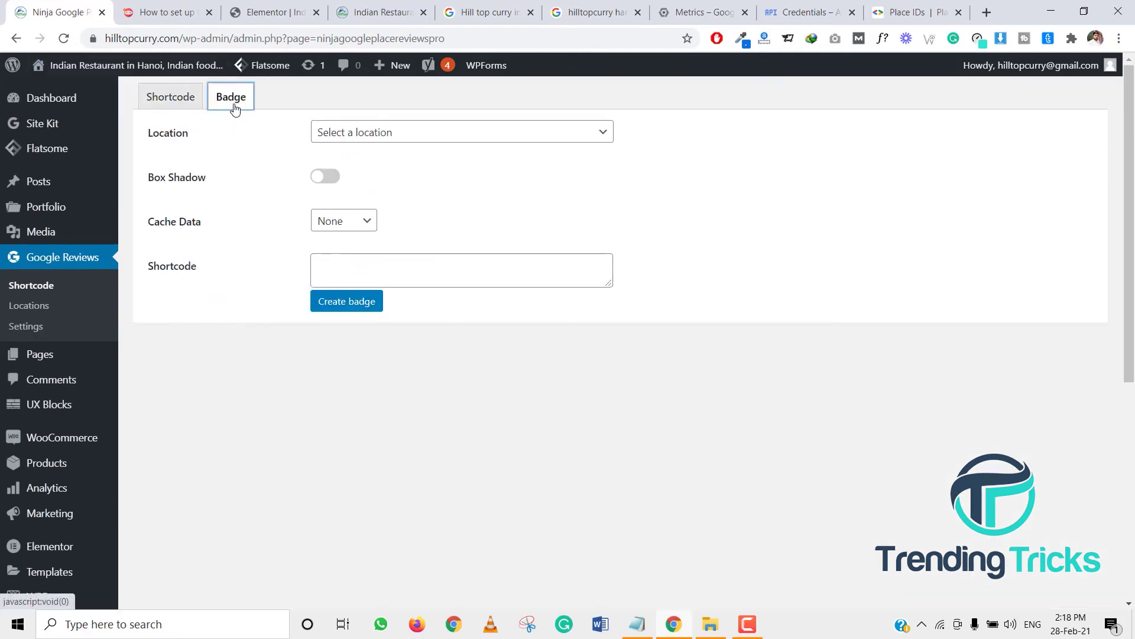
pyautogui.click(355, 134)
pyautogui.click(362, 166)
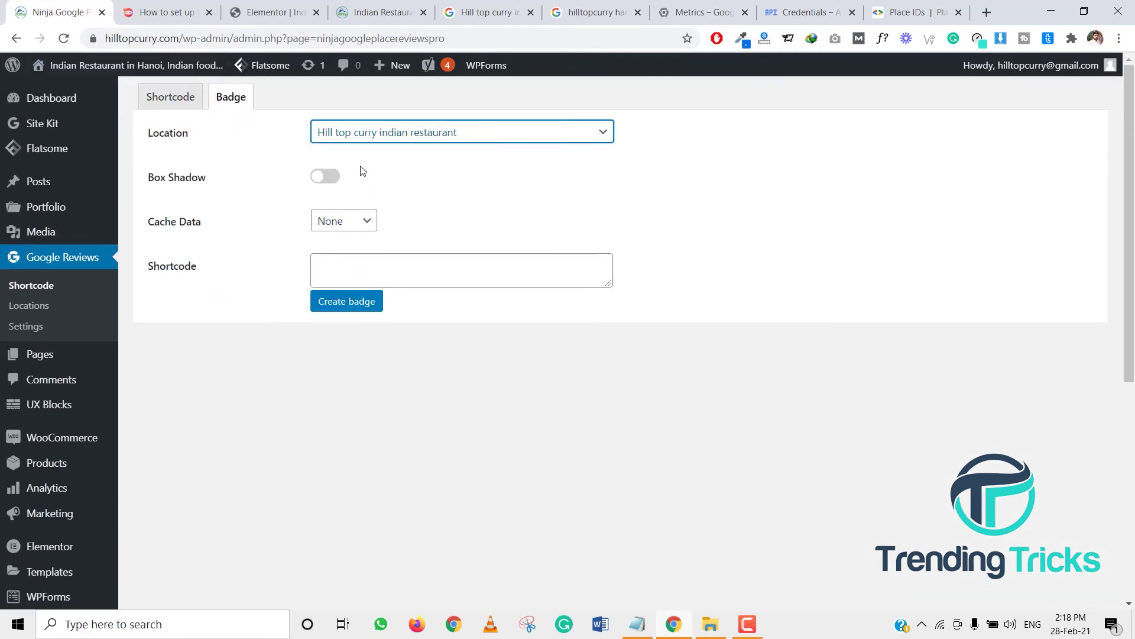
pyautogui.click(332, 176)
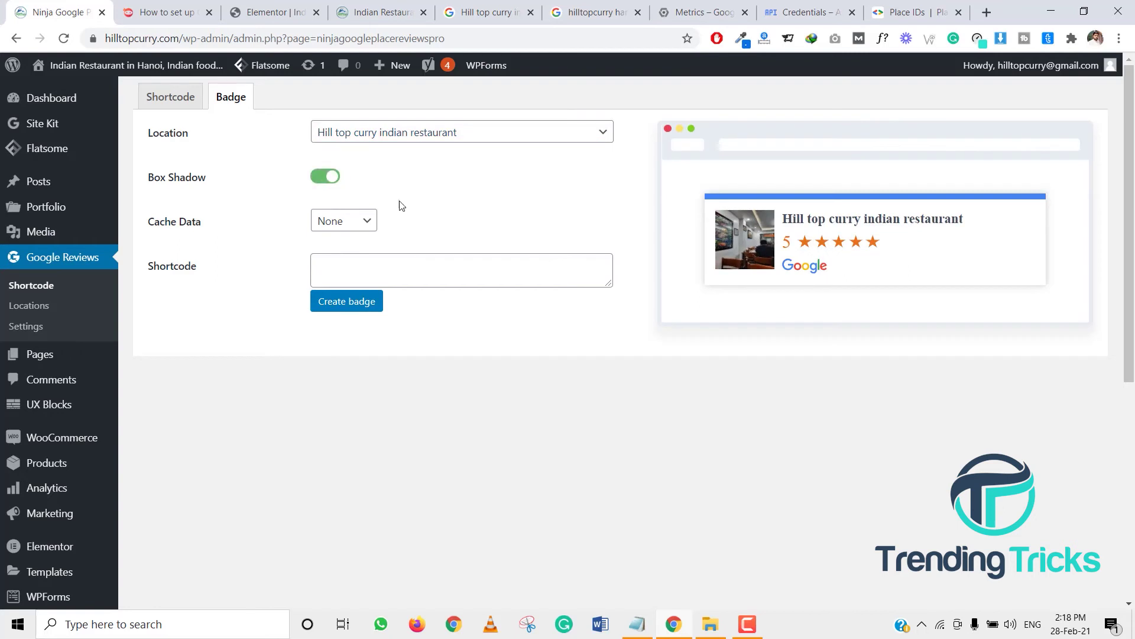
pyautogui.click(357, 233)
pyautogui.click(463, 207)
pyautogui.click(346, 303)
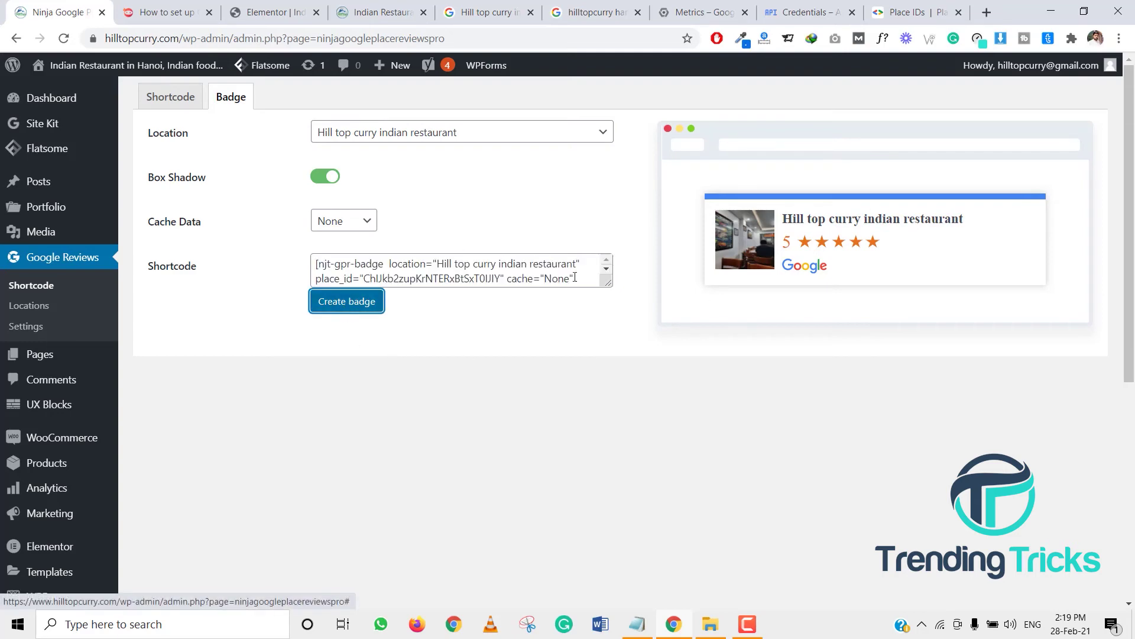
pyautogui.click(445, 10)
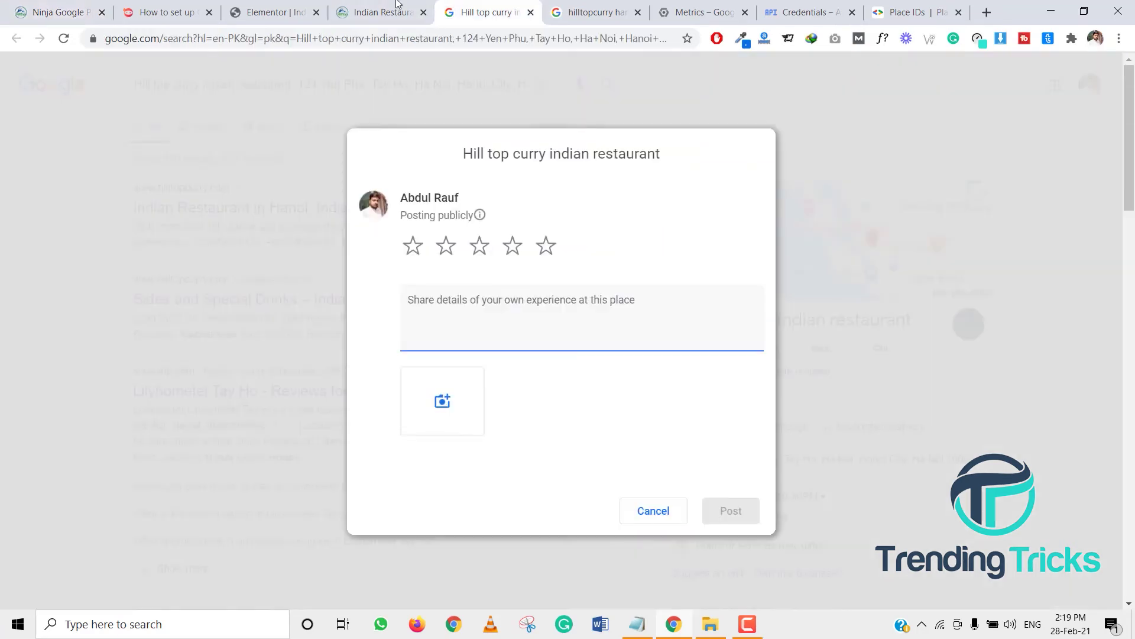
pyautogui.click(59, 12)
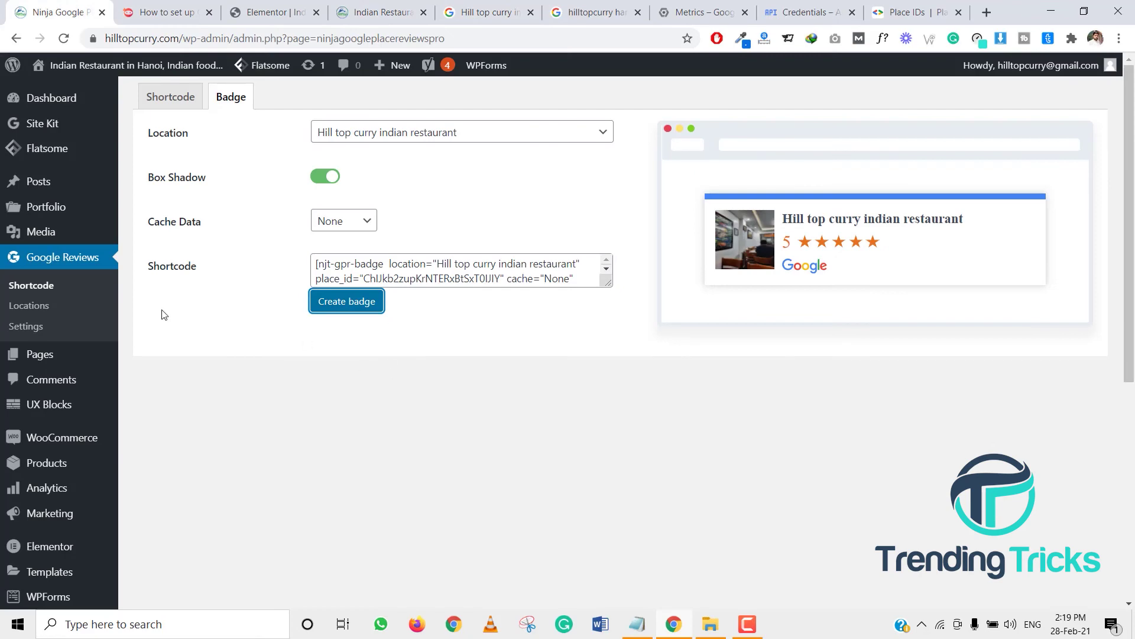
pyautogui.hotkey('ctrl', 'shift', 'Tab')
pyautogui.hotkey('ctrl', 'shift', 'Tab')
pyautogui.hotkey('ctrl', 'shift', 'Tab')
# - Reload the home page preview and view the Google reviews block below the products
pyautogui.click(366, 12)
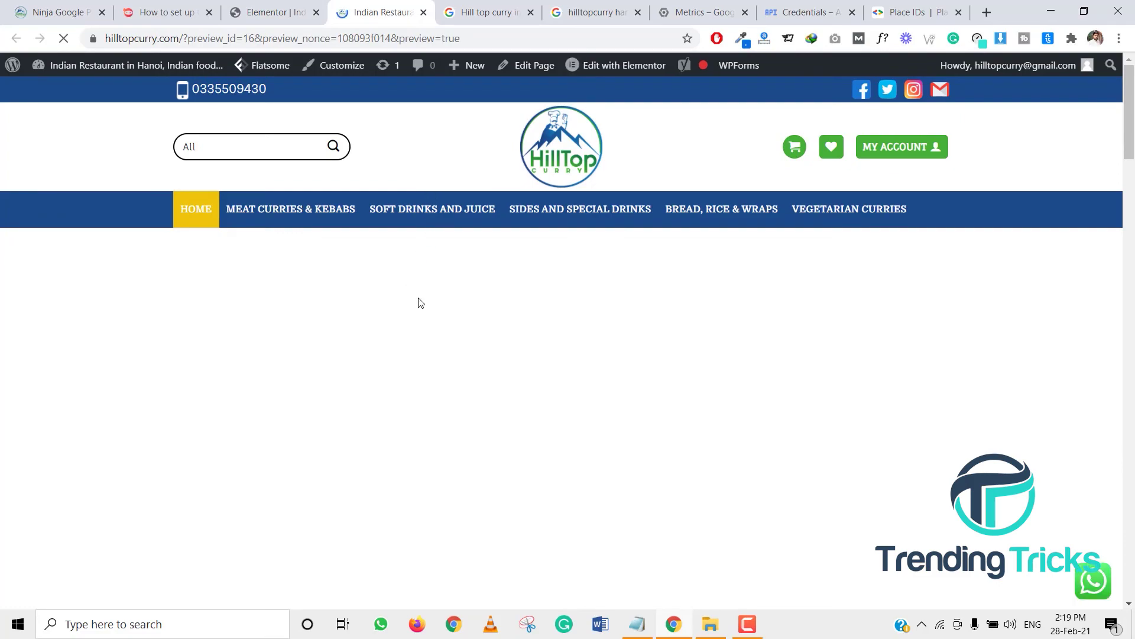
pyautogui.scroll(-10, 420, 320)
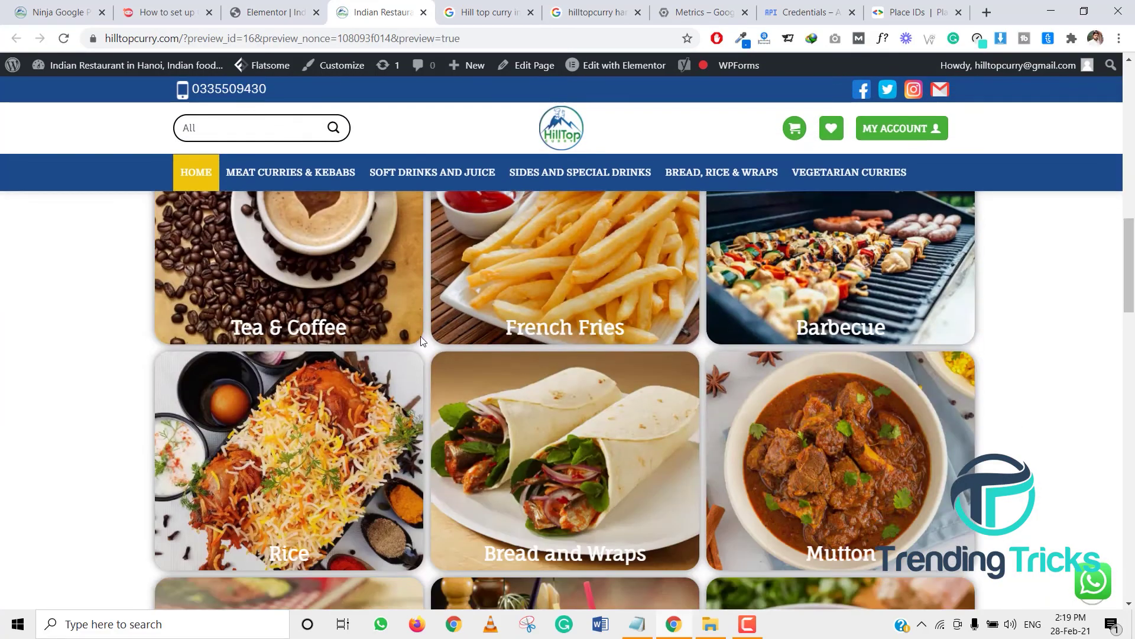
pyautogui.scroll(-10, 420, 335)
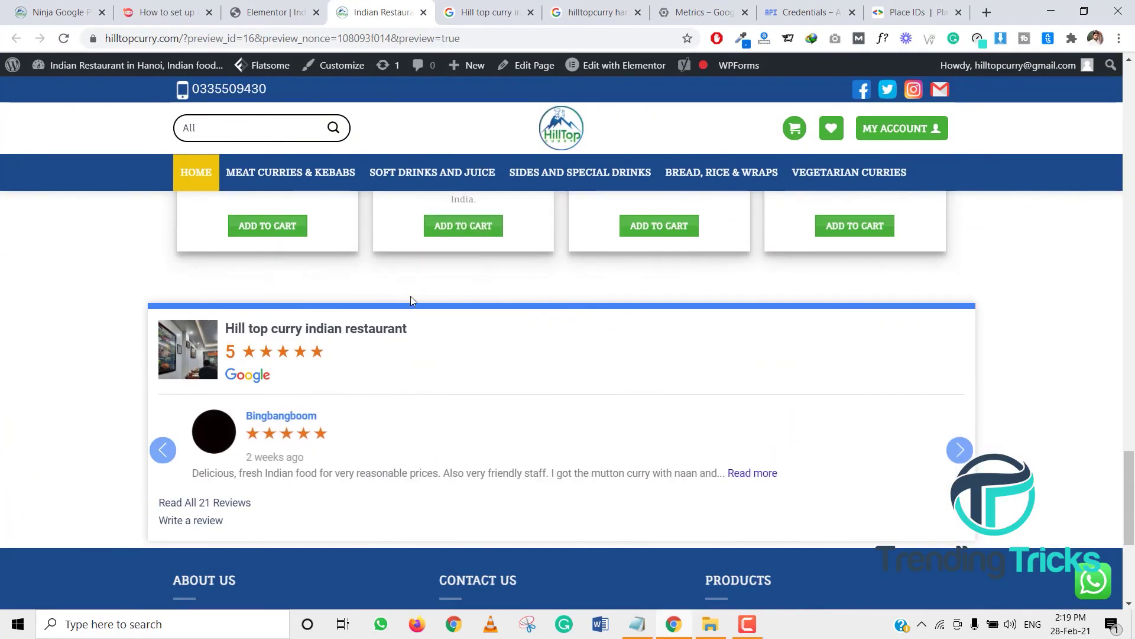